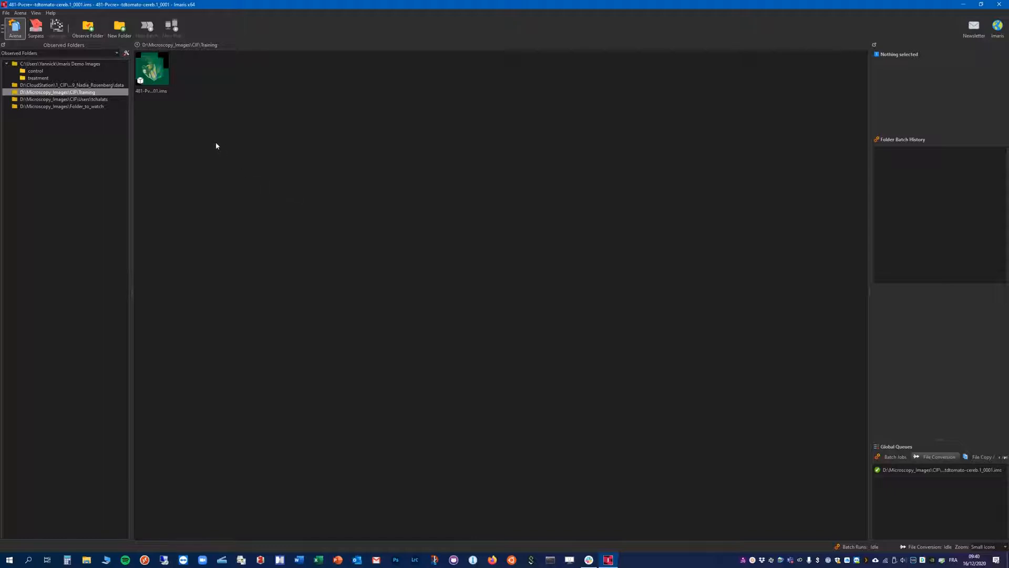
# Open the 481-Pvcre+-tdtomato-cereb.1_0001 image from the Training folder.
pyautogui.click(143, 69)
pyautogui.doubleClick(154, 71)
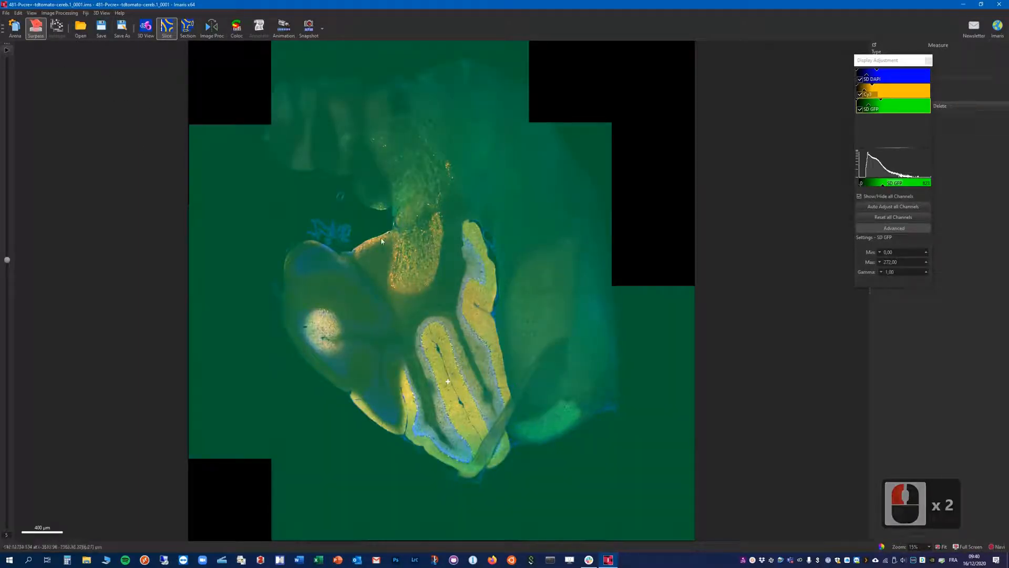
# Hide the Cy3 and DAPI channels to inspect the GFP signal alone around the central tissue fold.
pyautogui.scroll(4, 421, 311)
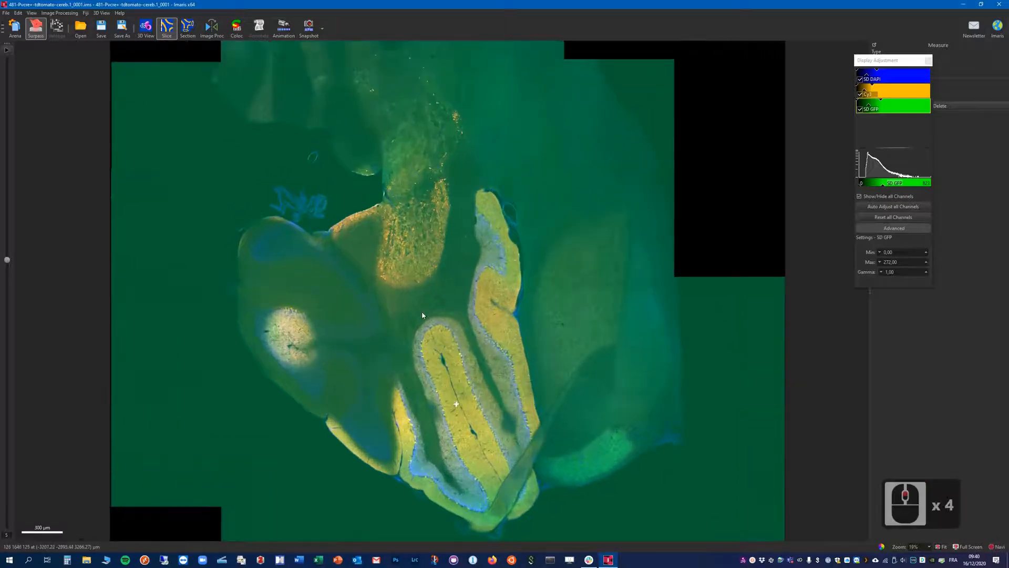
pyautogui.scroll(-2, 421, 311)
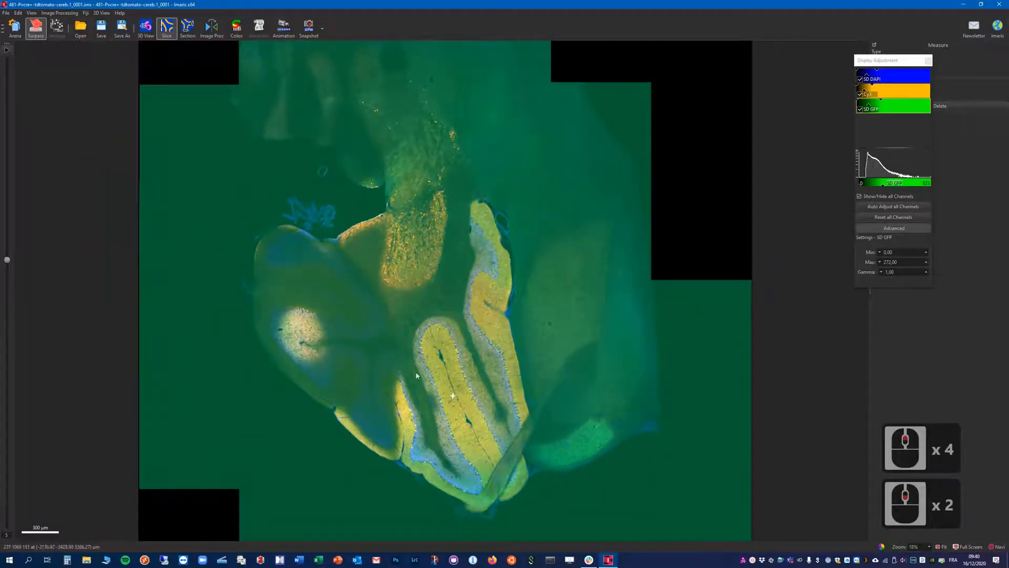
pyautogui.scroll(12, 416, 375)
pyautogui.scroll(4, 416, 375)
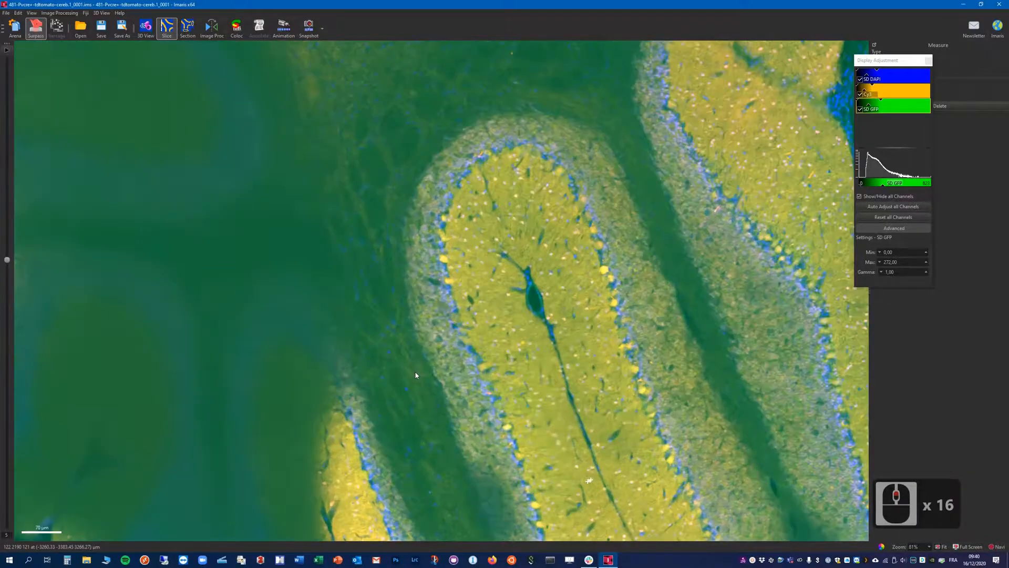
pyautogui.scroll(5, 444, 372)
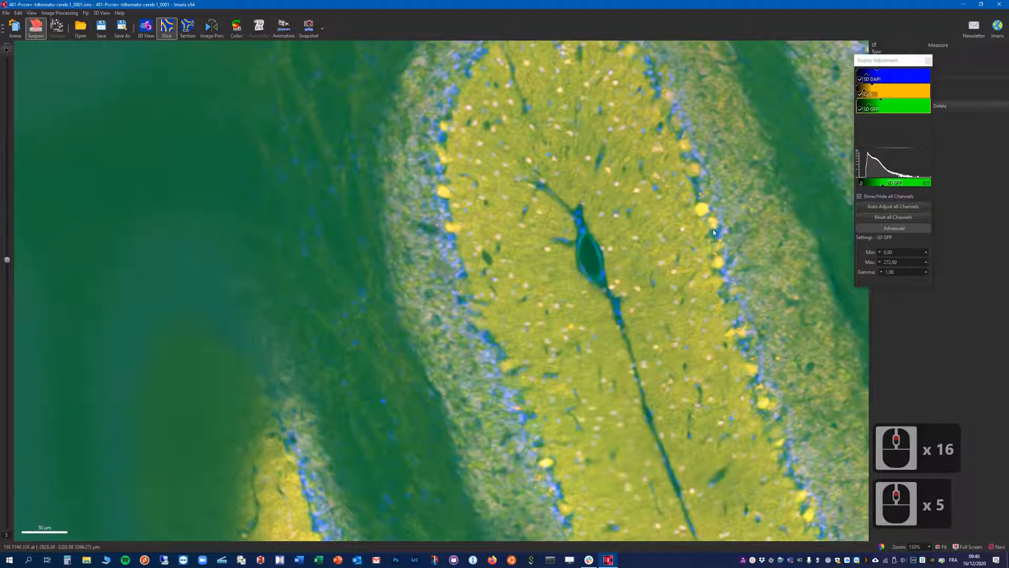
pyautogui.click(861, 94)
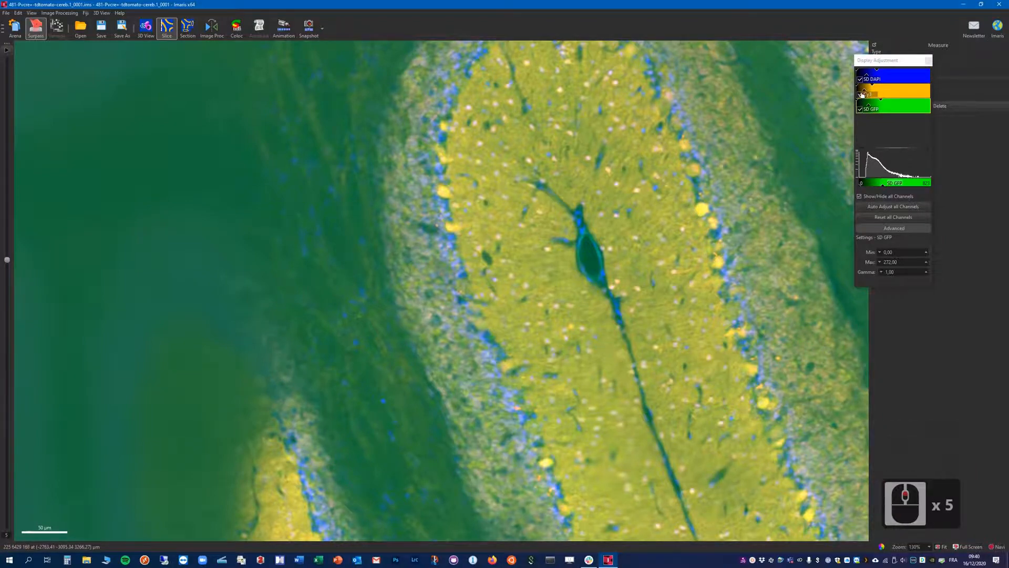
pyautogui.click(860, 79)
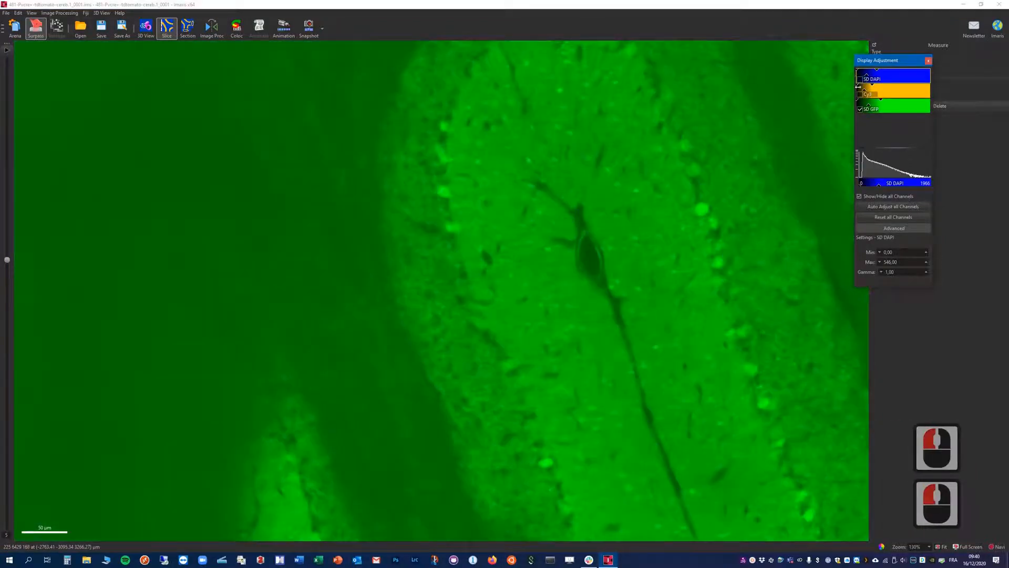
# Switch the display from the GFP channel to the Cy3 channel alone and inspect its signal.
pyautogui.click(860, 110)
pyautogui.click(860, 94)
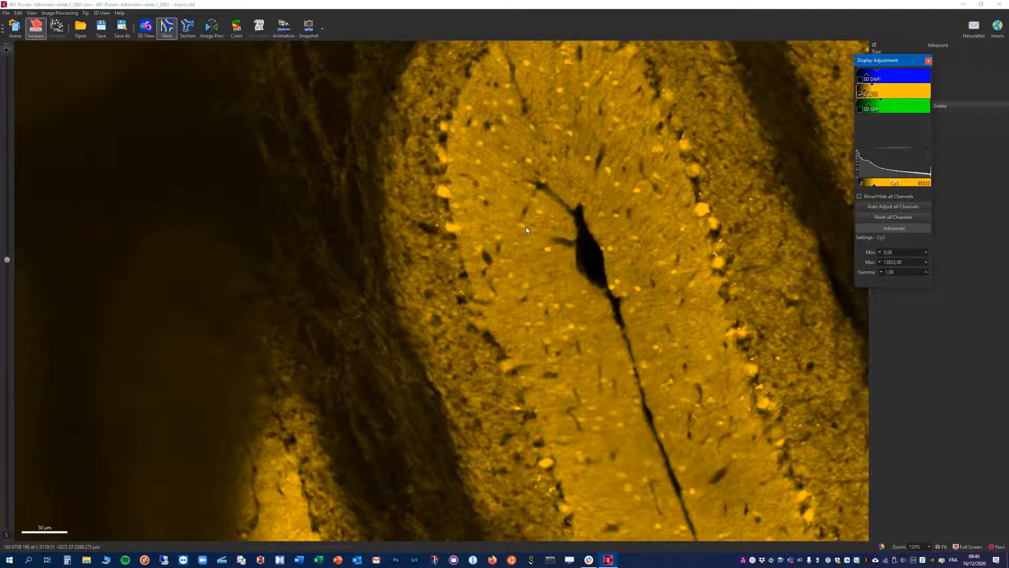
pyautogui.scroll(-5, 374, 273)
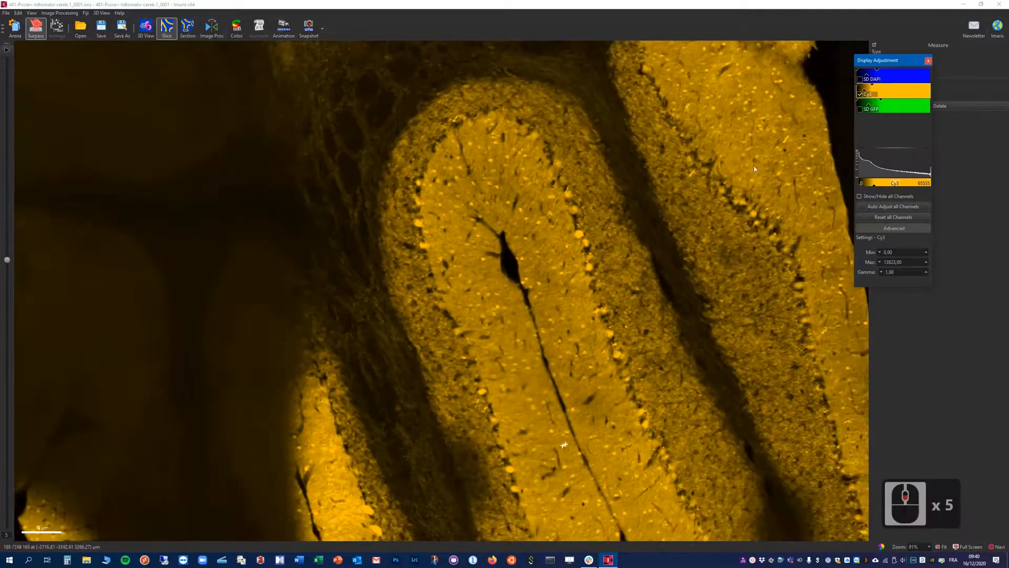
# Show the GFP and DAPI channels again together with Cy3 and view the whole tissue section.
pyautogui.click(859, 109)
pyautogui.click(860, 79)
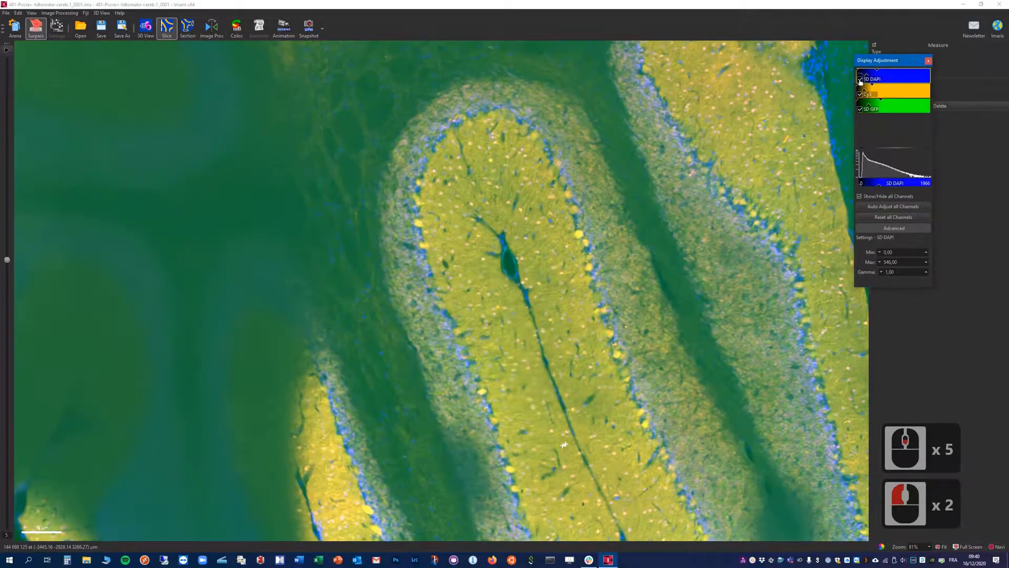
pyautogui.scroll(-18, 443, 342)
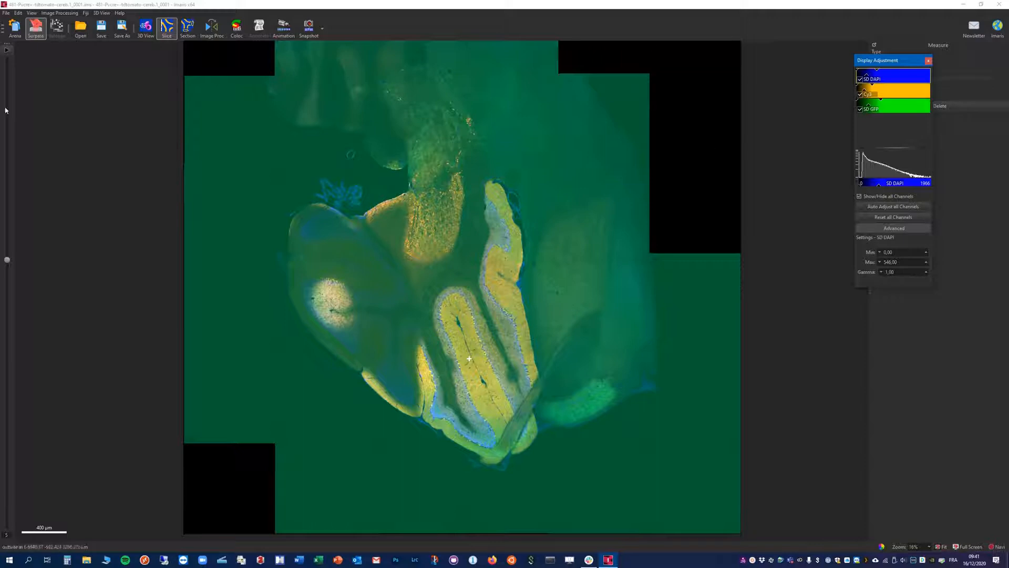
# Crop the image with Crop 3D to the brightly labelled tissue, a region of about 2582 by 2945 µm.
pyautogui.click(19, 13)
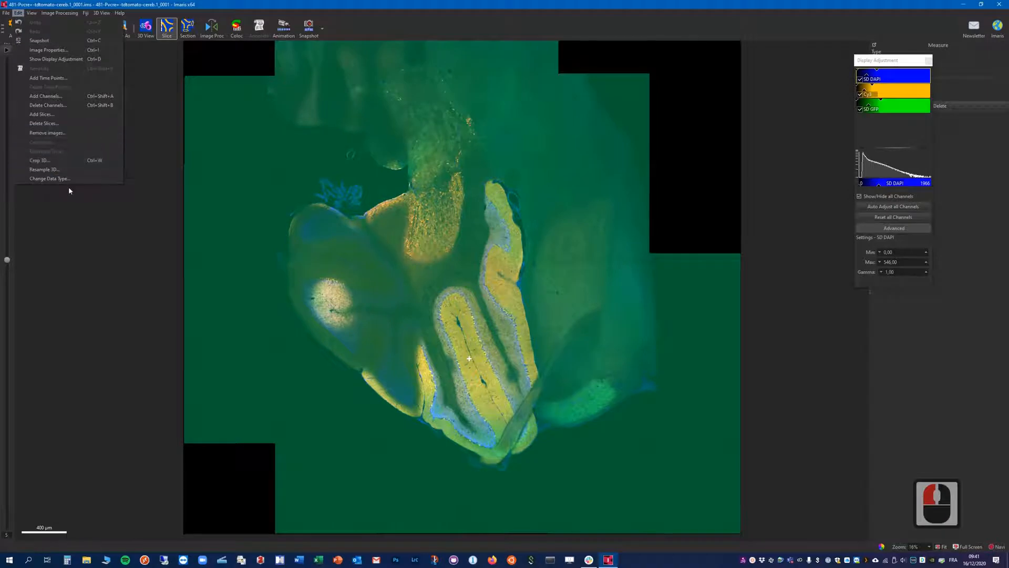
pyautogui.click(46, 160)
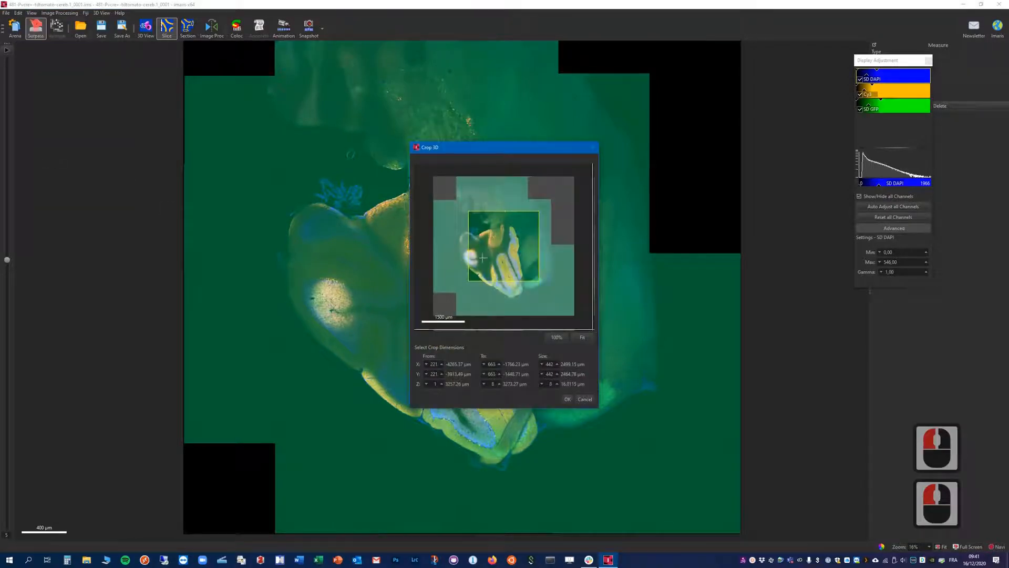
pyautogui.moveTo(469, 249); pyautogui.dragTo(455, 249)
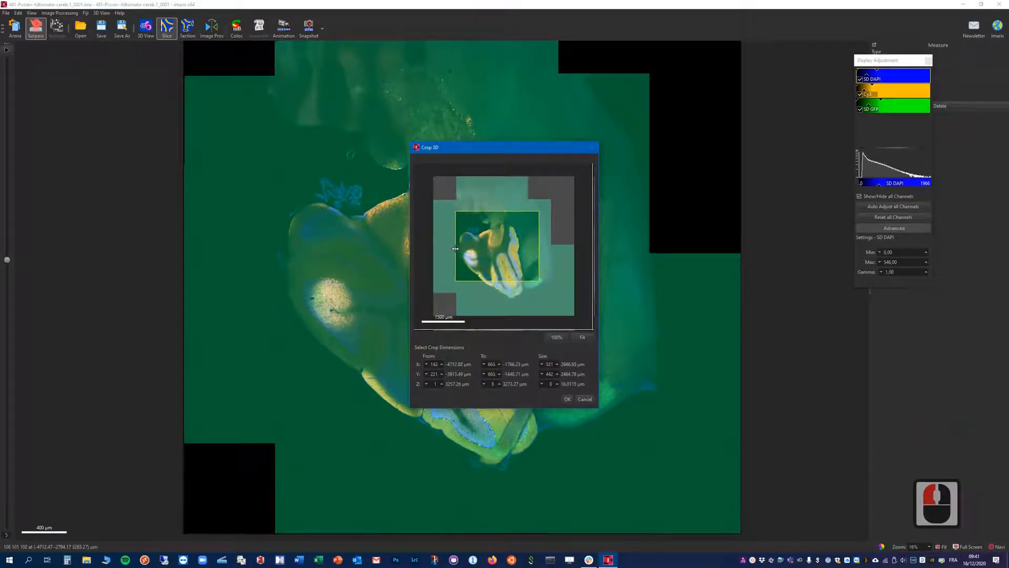
pyautogui.moveTo(539, 247); pyautogui.dragTo(529, 247)
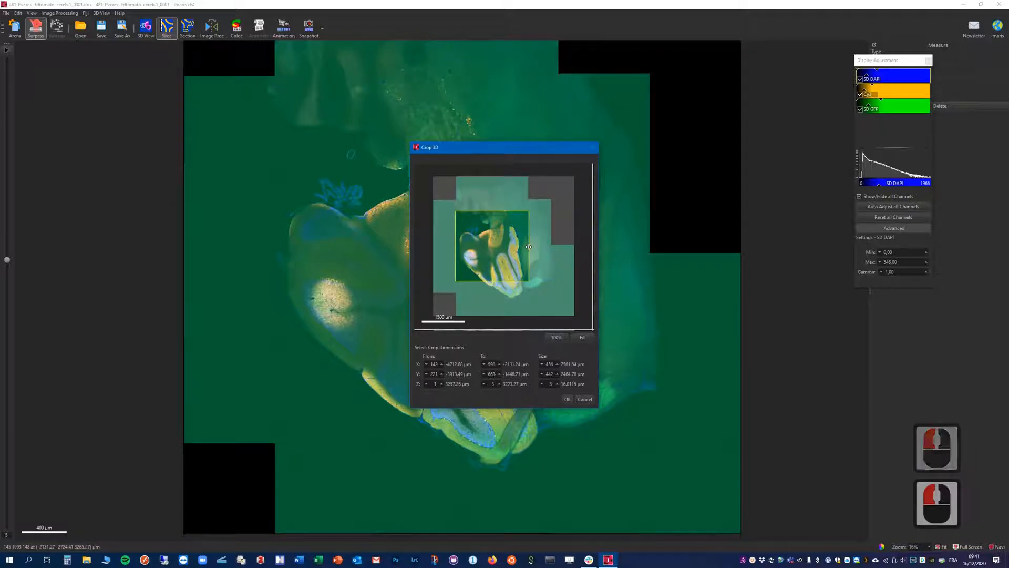
pyautogui.moveTo(499, 281); pyautogui.dragTo(501, 302)
pyautogui.moveTo(492, 213); pyautogui.dragTo(490, 218)
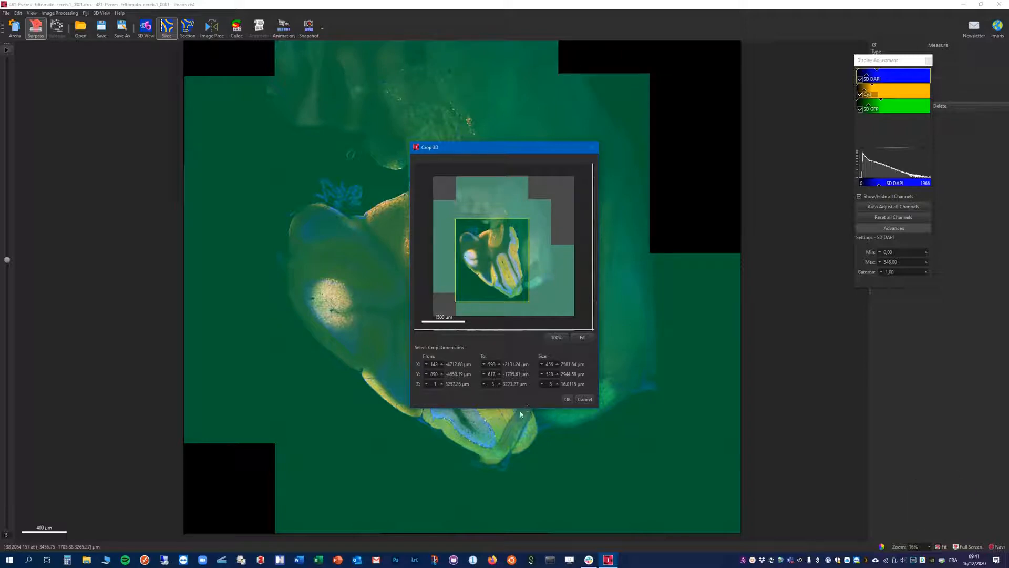
pyautogui.click(568, 399)
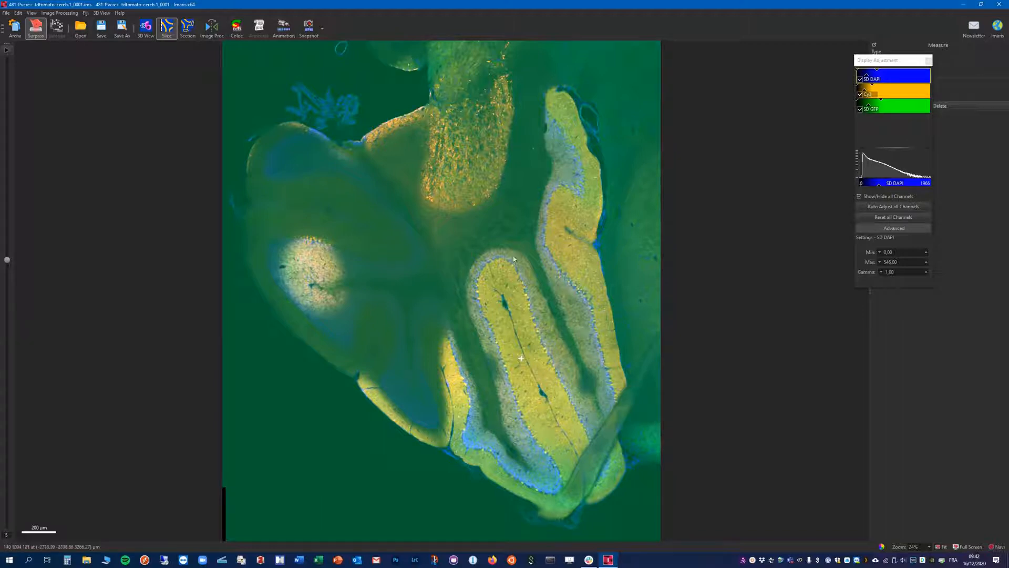
# Resample the cropped image to a Y size of 2600 with the X/Y ratio kept fixed.
pyautogui.click(18, 14)
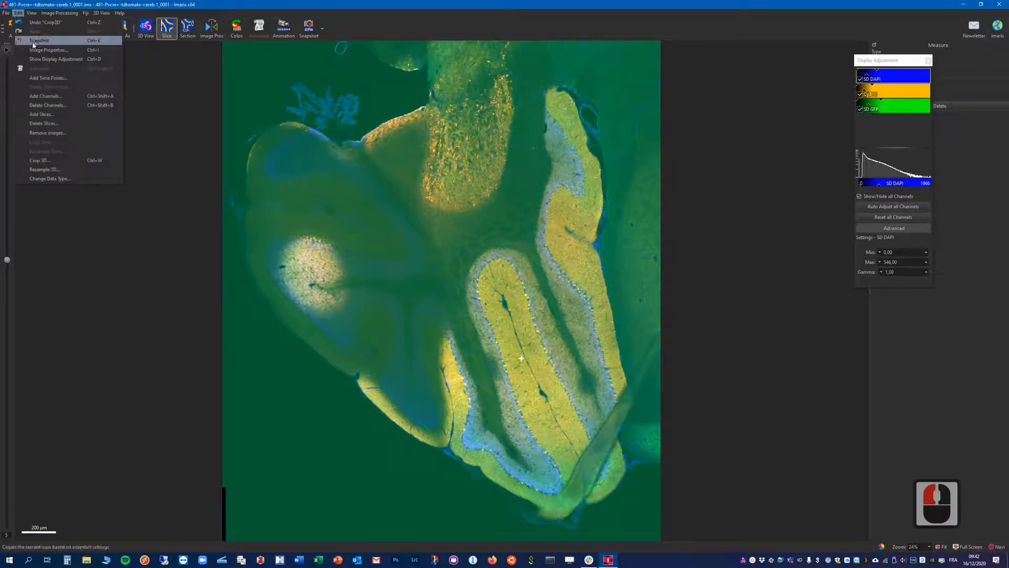
pyautogui.click(61, 170)
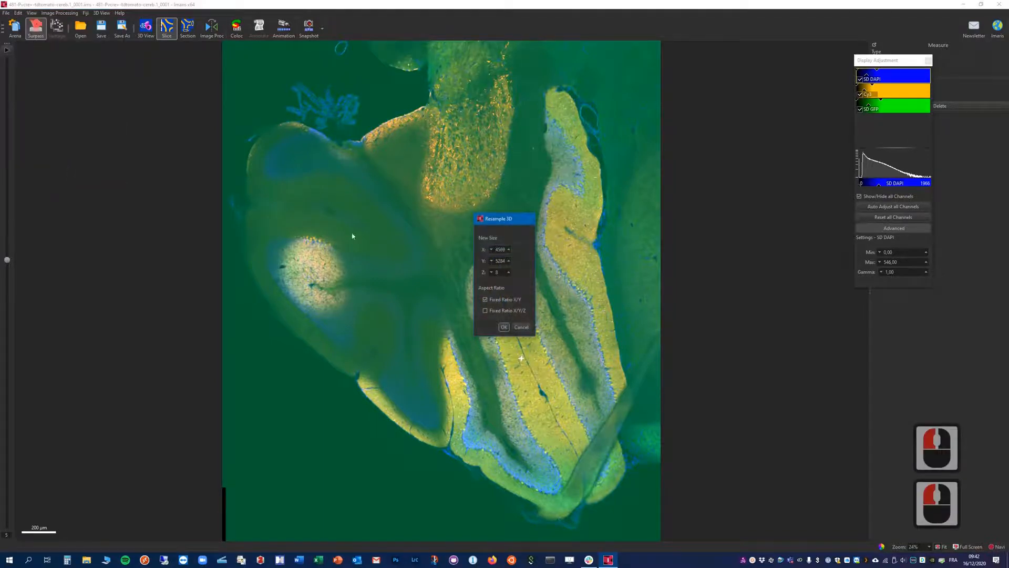
pyautogui.moveTo(497, 223); pyautogui.dragTo(418, 233)
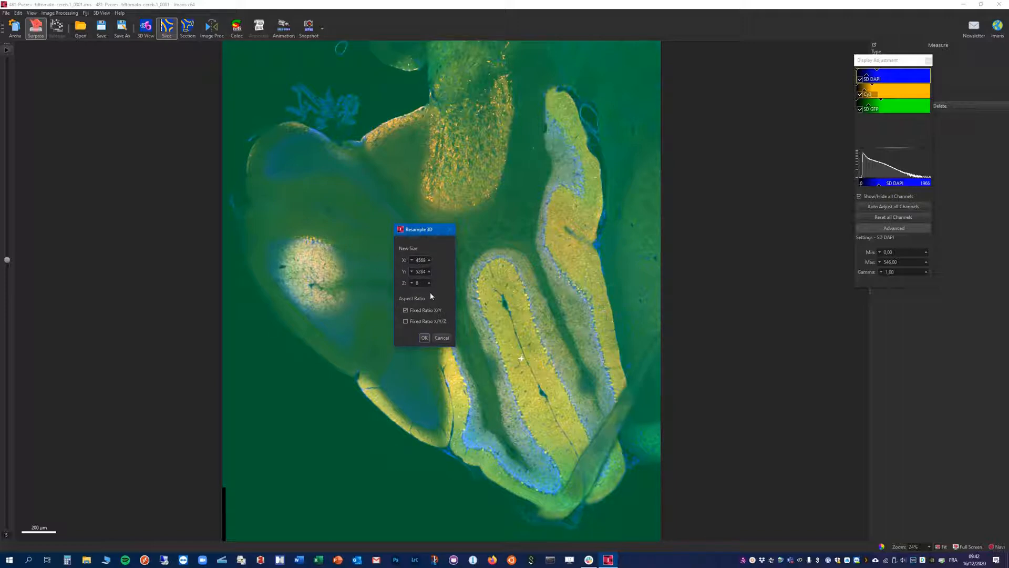
pyautogui.doubleClick(413, 272)
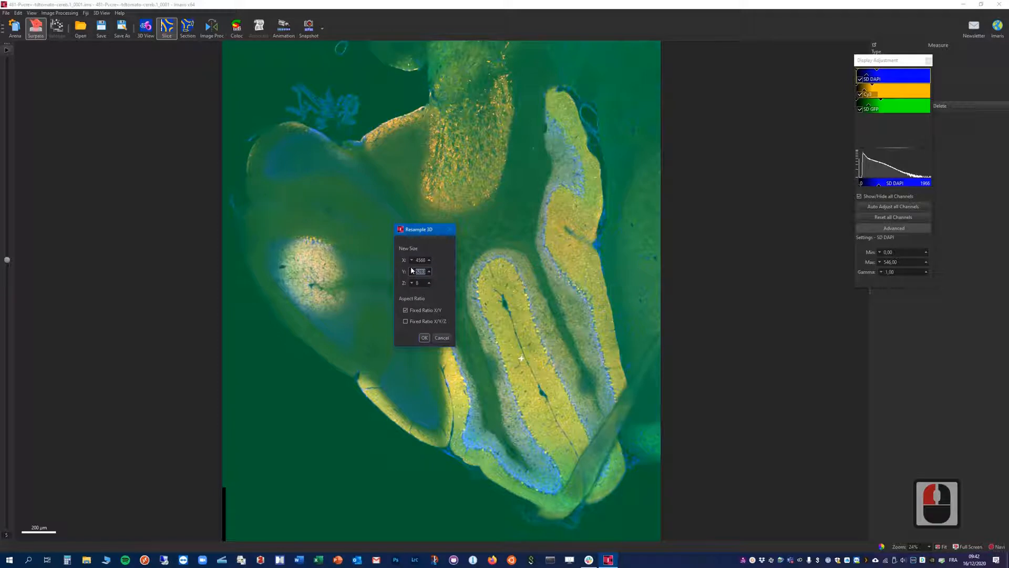
pyautogui.write('2600')
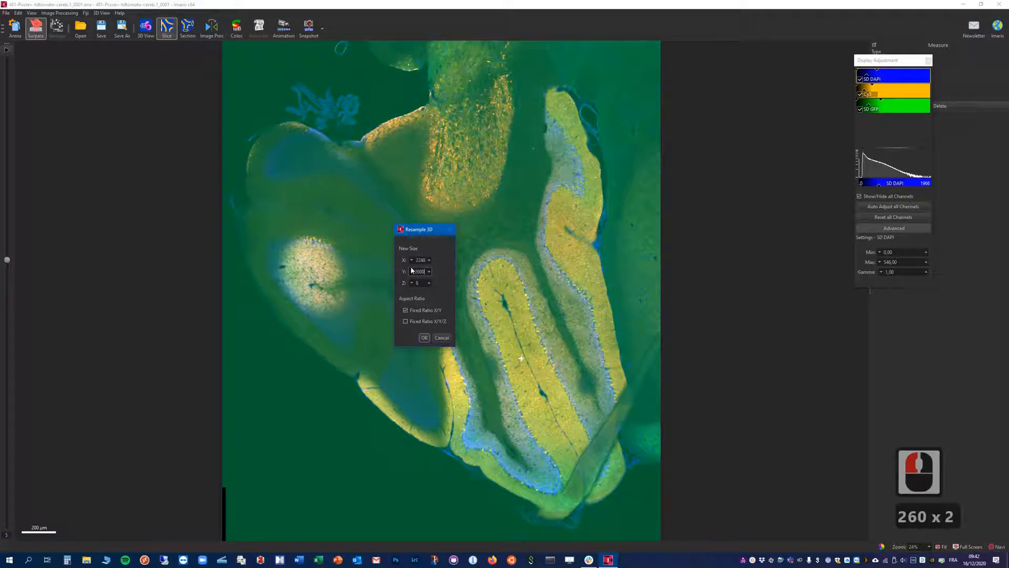
pyautogui.click(424, 338)
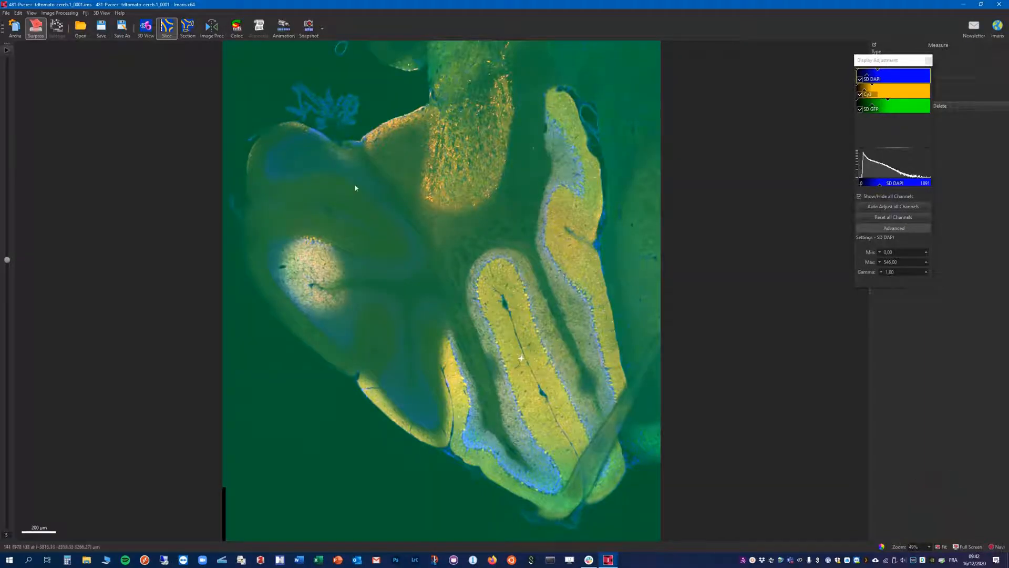
# Examine the cells and layers of the central fold in the resampled image at several magnifications.
pyautogui.scroll(12, 470, 372)
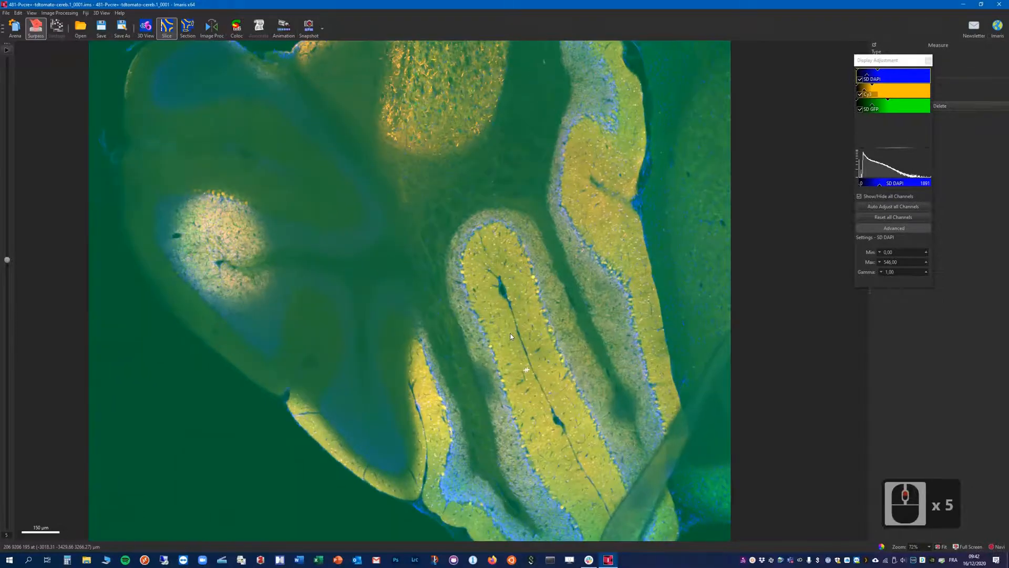
pyautogui.scroll(6, 508, 334)
pyautogui.scroll(-4, 507, 334)
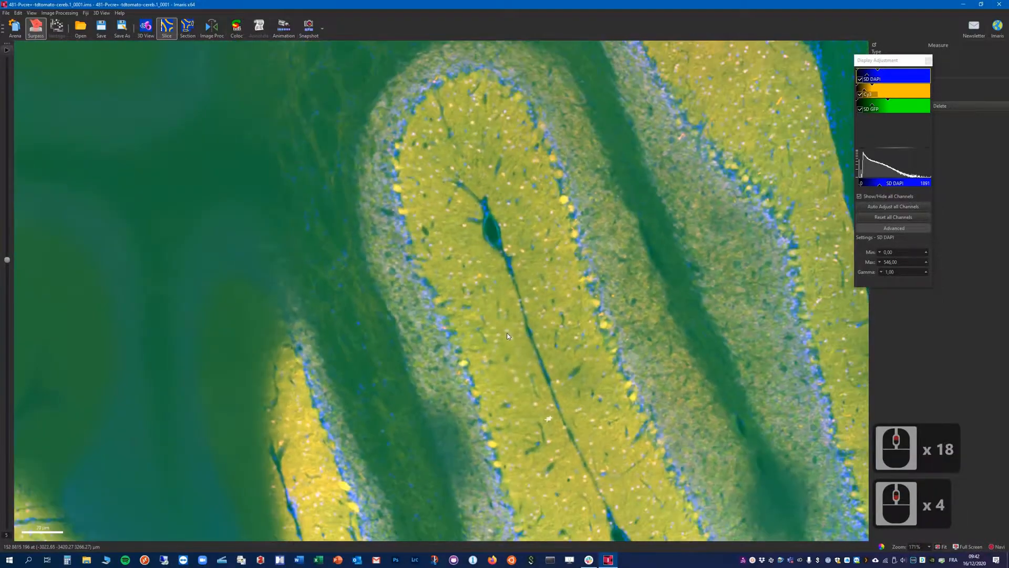
pyautogui.scroll(-1, 508, 329)
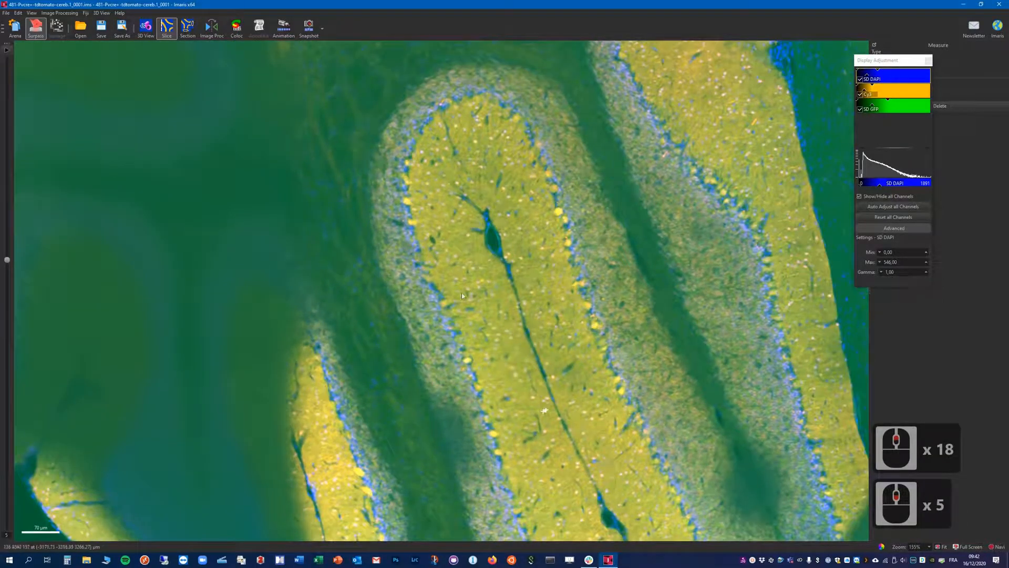
pyautogui.scroll(-11, 537, 306)
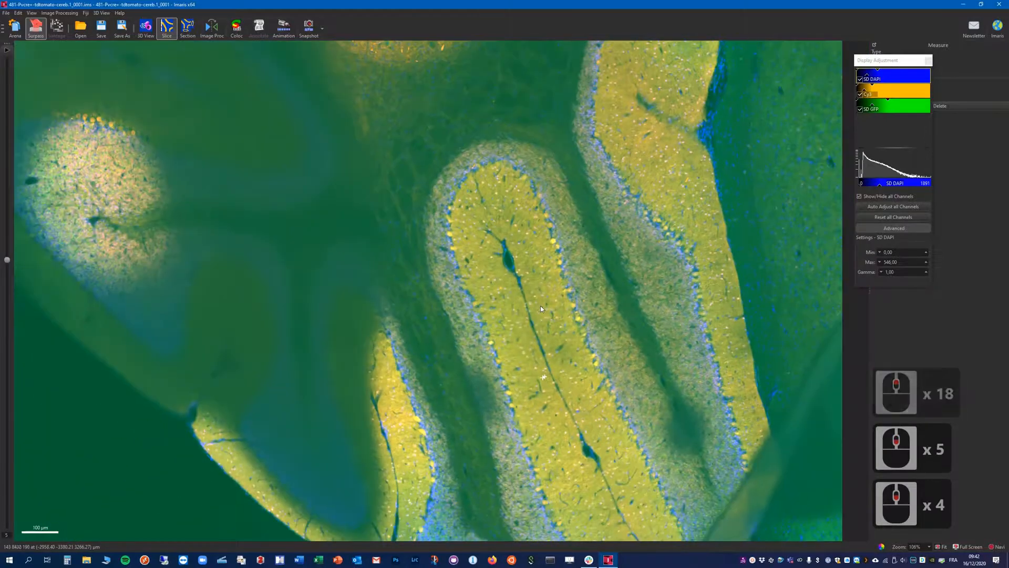
pyautogui.scroll(3, 537, 307)
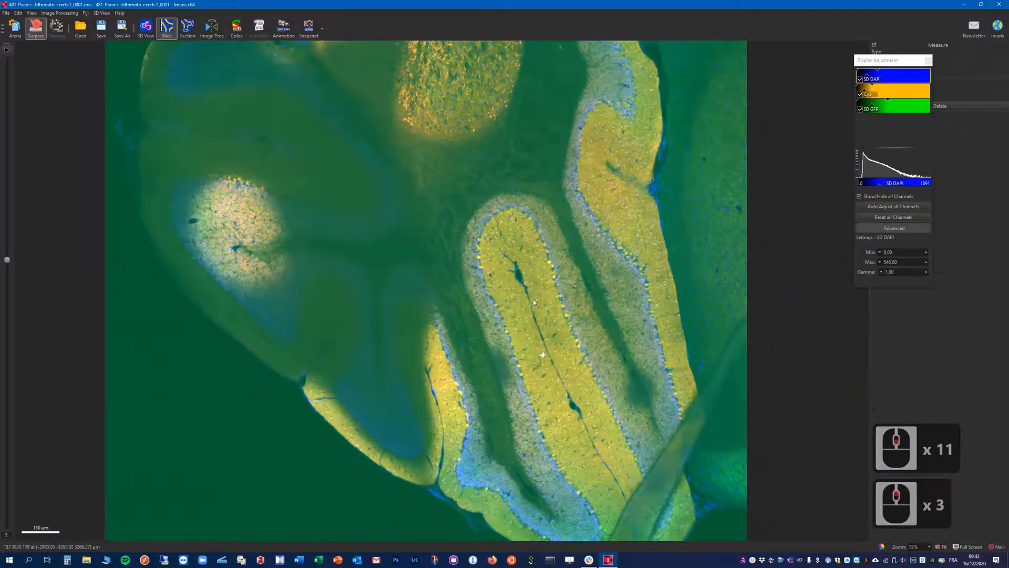
pyautogui.scroll(-4, 526, 298)
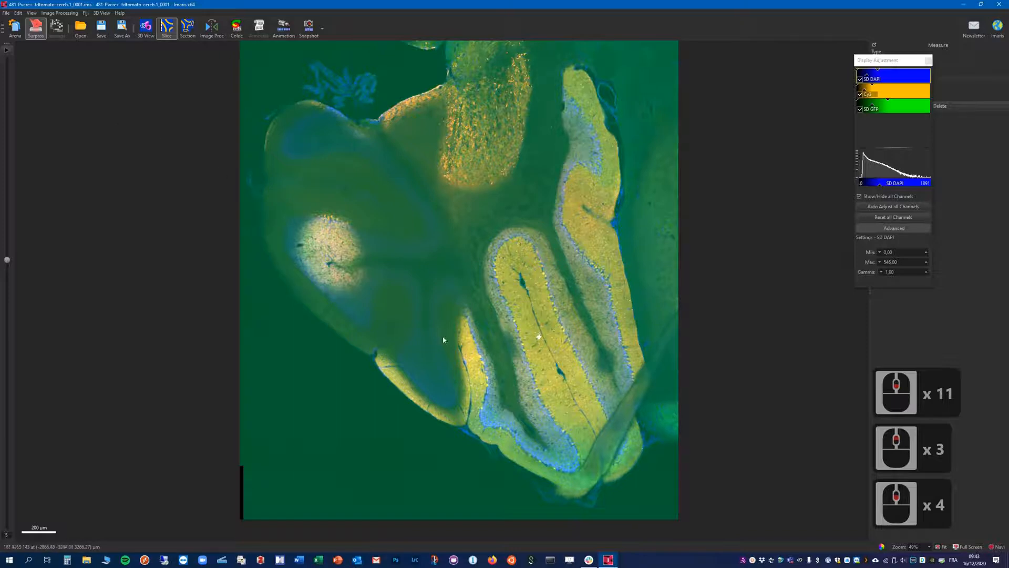
# Hide the Cy3 and DAPI channels and inspect the GFP-labelled cells against their background in the central fold.
pyautogui.click(860, 95)
pyautogui.click(860, 80)
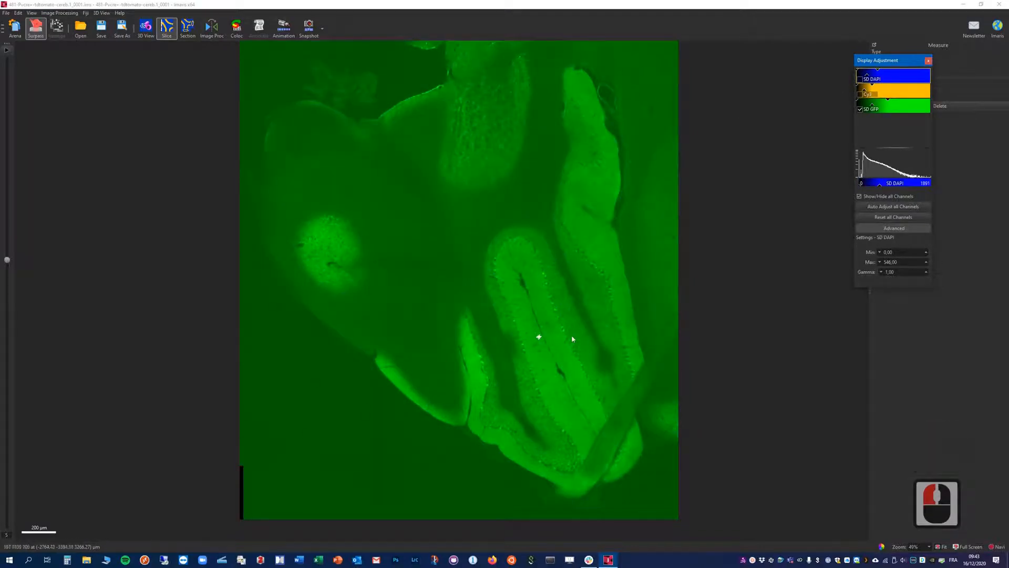
pyautogui.scroll(3, 597, 289)
pyautogui.scroll(14, 597, 291)
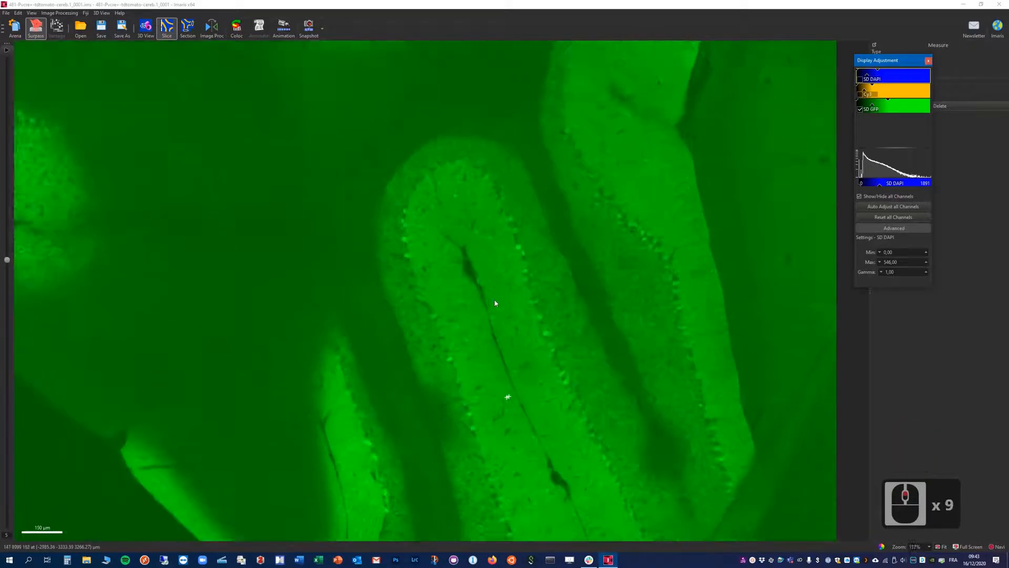
pyautogui.scroll(4, 494, 307)
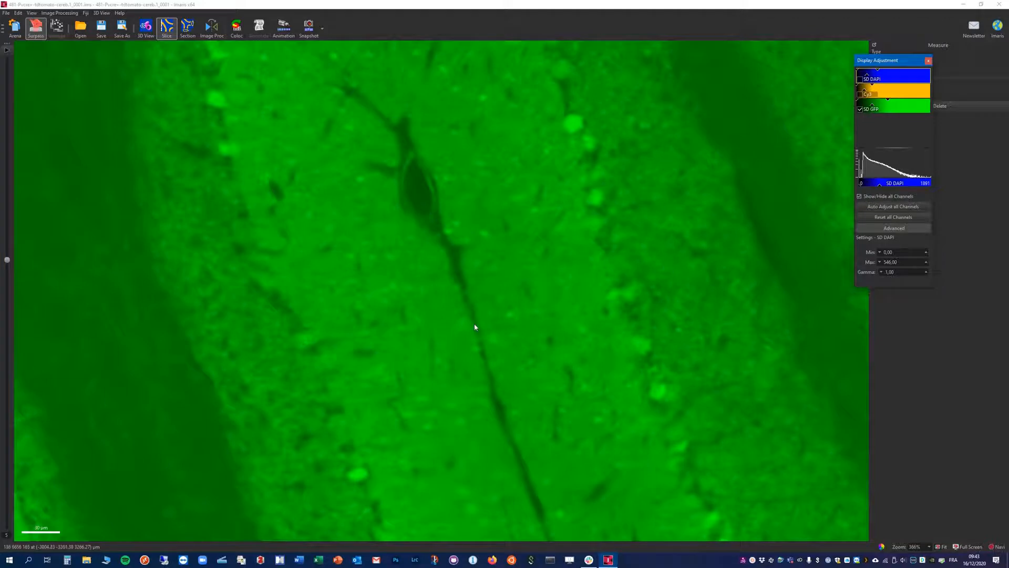
# Open the Image Processing view and bring the tissue folds up close in the original and preview panes.
pyautogui.click(212, 29)
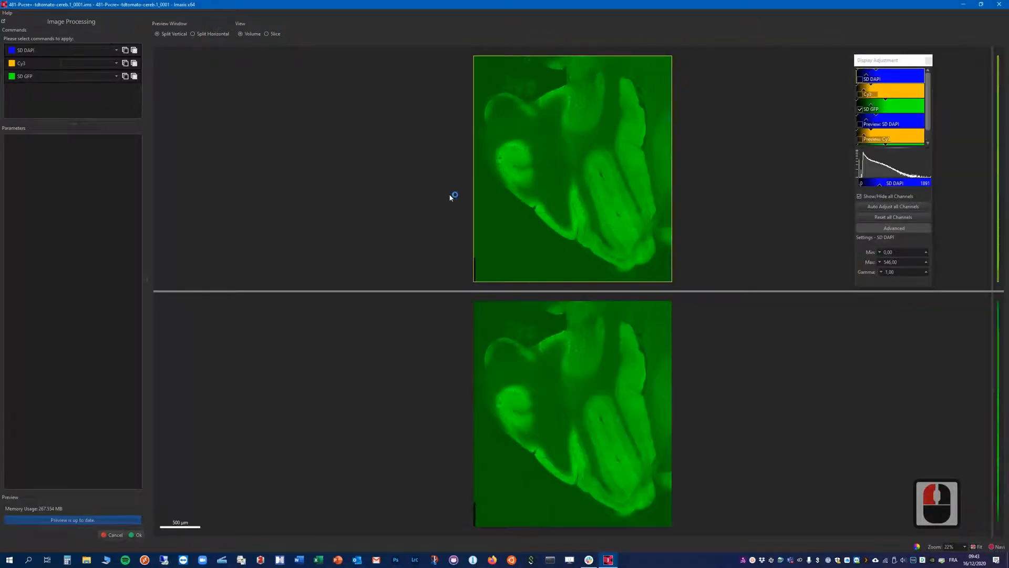
pyautogui.scroll(16, 565, 210)
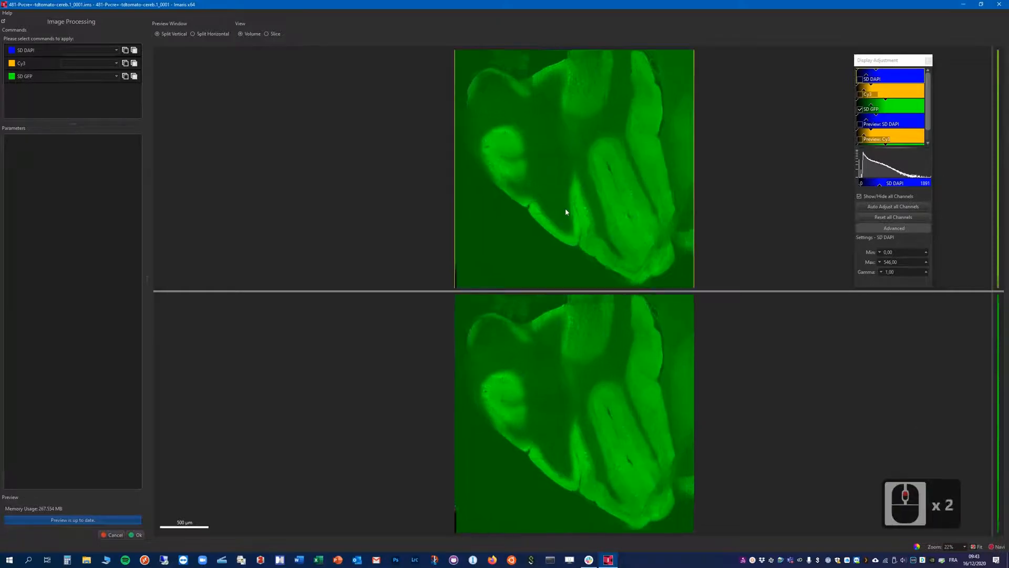
pyautogui.scroll(2, 564, 215)
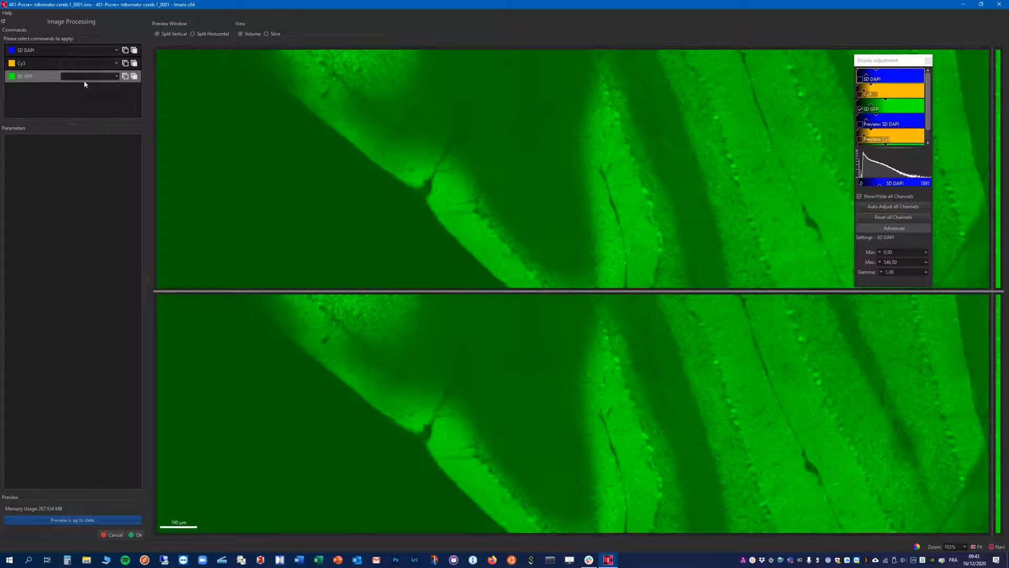
pyautogui.click(117, 77)
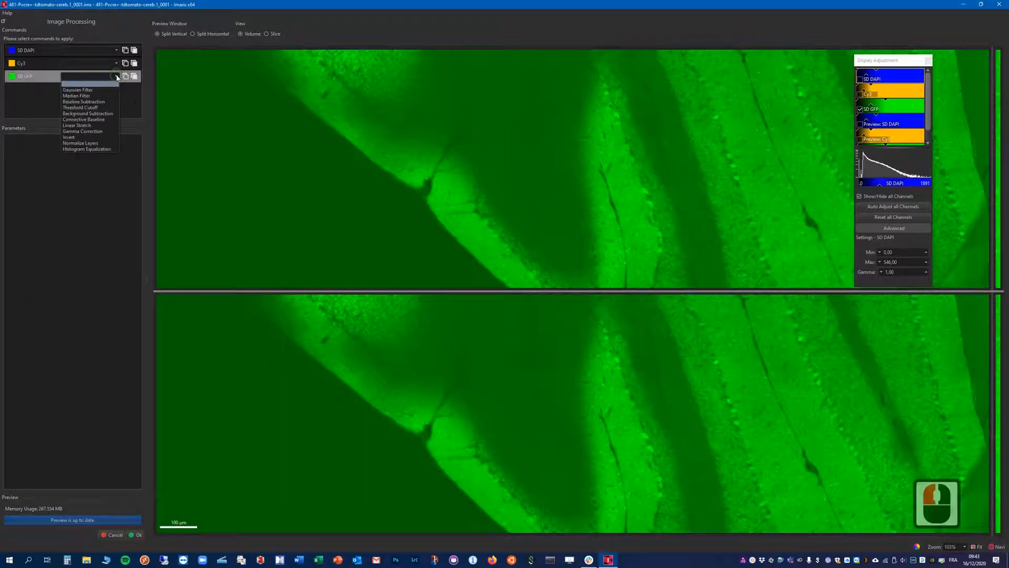
pyautogui.click(103, 114)
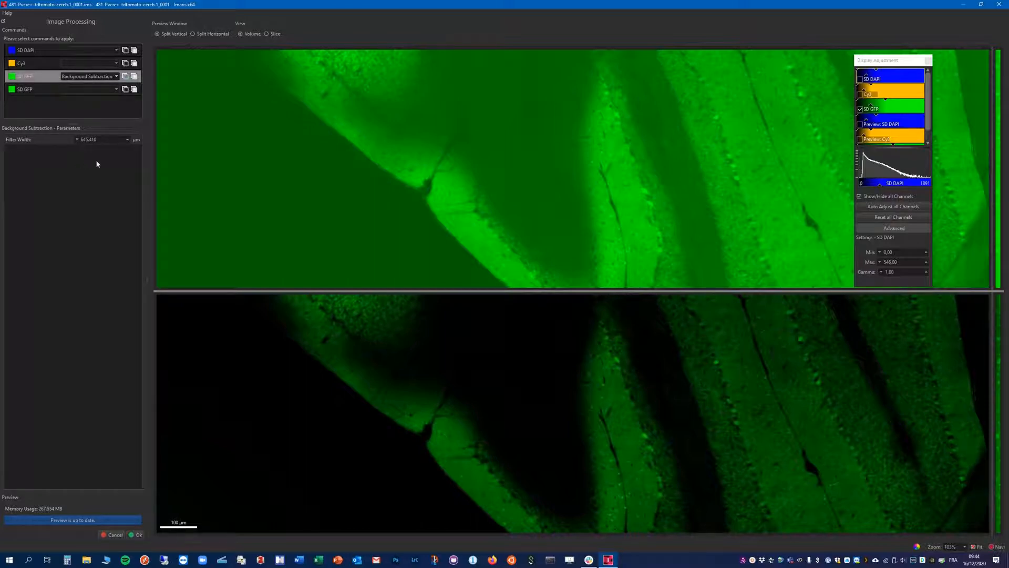
pyautogui.doubleClick(99, 139)
pyautogui.click(119, 535)
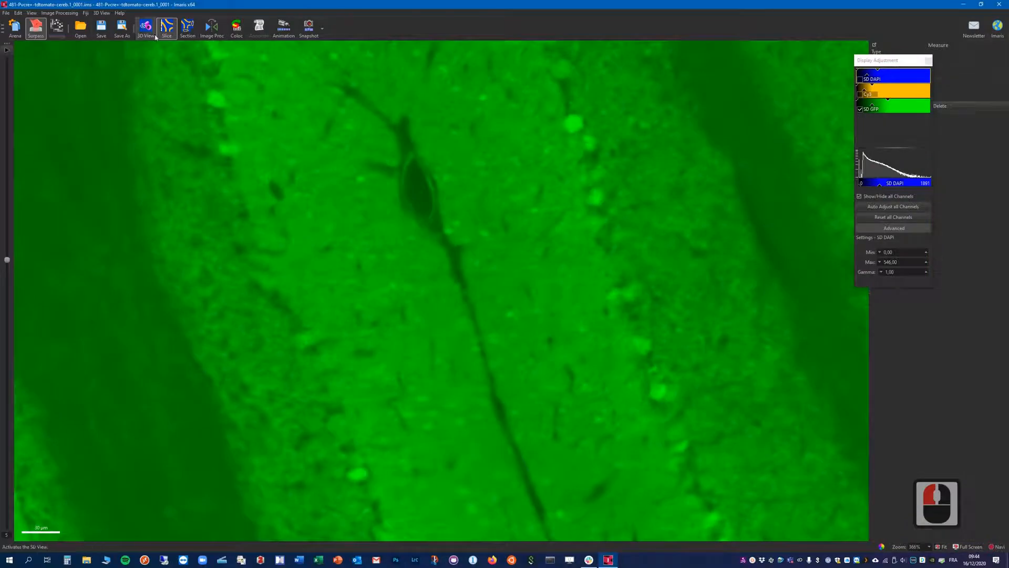
# Measure a line from beside the rounded lobe to the tip of the central fold and uncover the measurement settings.
pyautogui.scroll(-12, 342, 236)
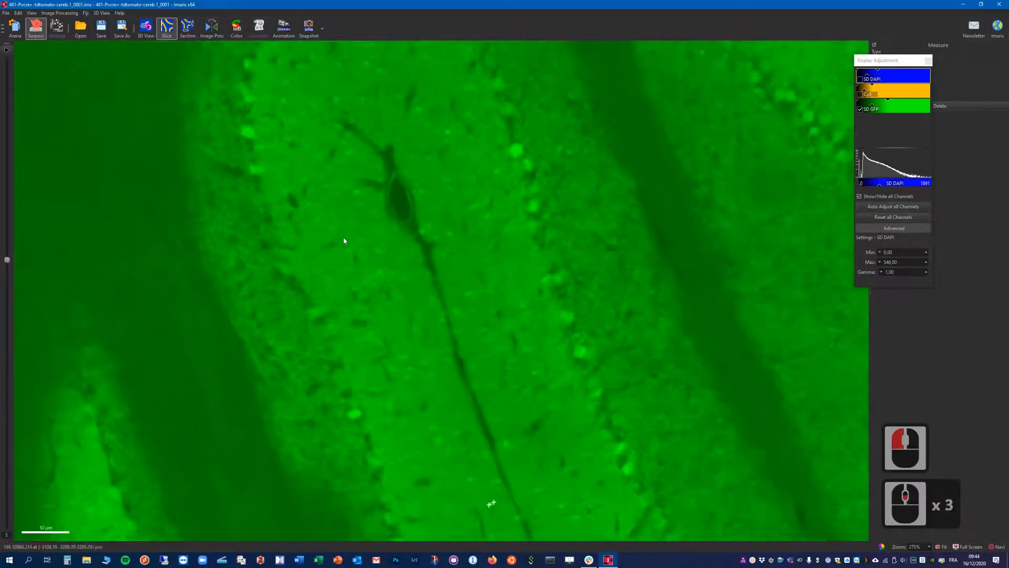
pyautogui.scroll(-7, 437, 295)
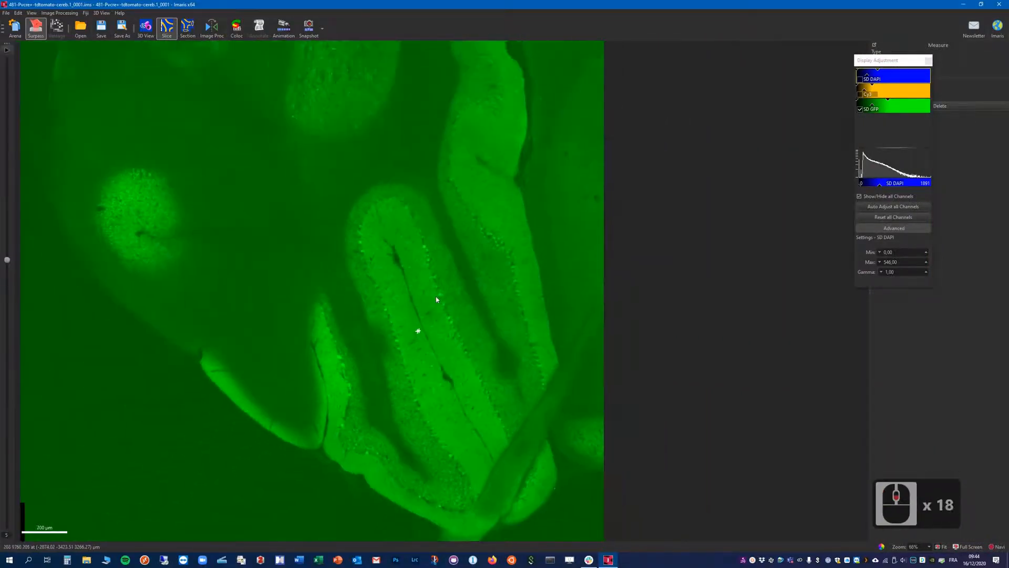
pyautogui.click(237, 235)
pyautogui.click(440, 205)
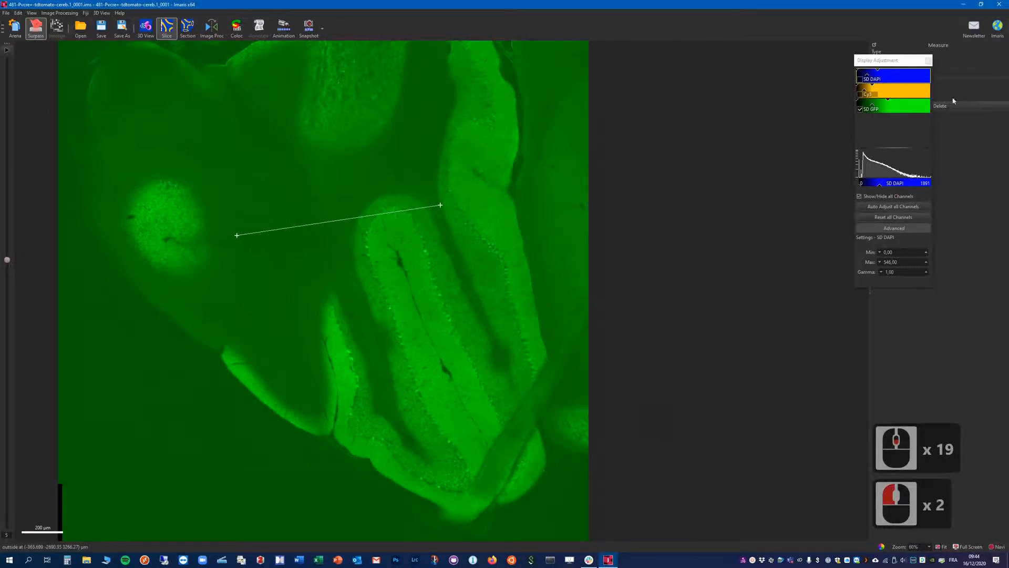
pyautogui.moveTo(896, 60); pyautogui.dragTo(797, 66)
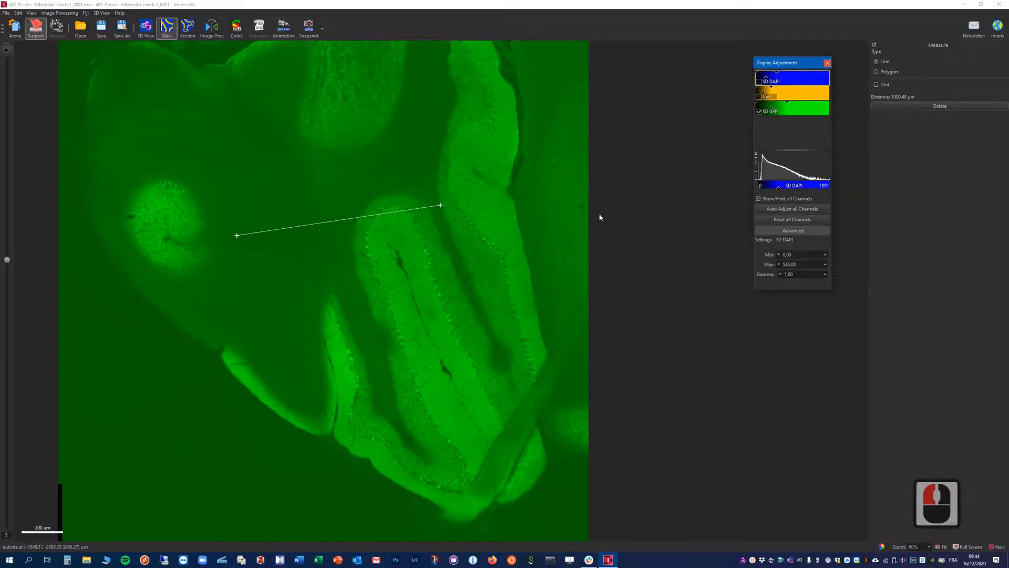
# Measure the width of a bright GFP-labelled cell along the edge of the central fold.
pyautogui.scroll(6, 427, 302)
pyautogui.scroll(12, 427, 302)
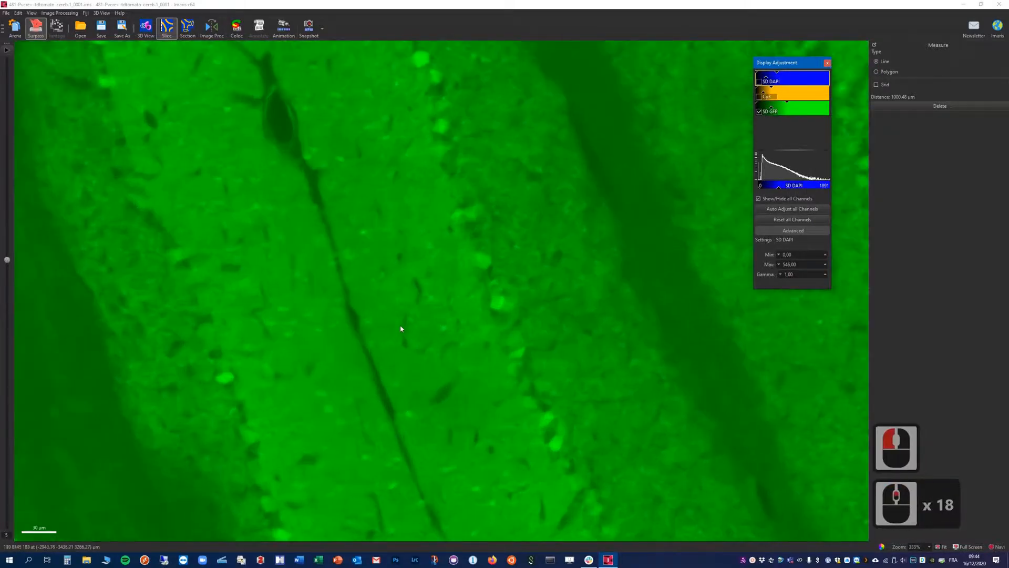
pyautogui.click(218, 377)
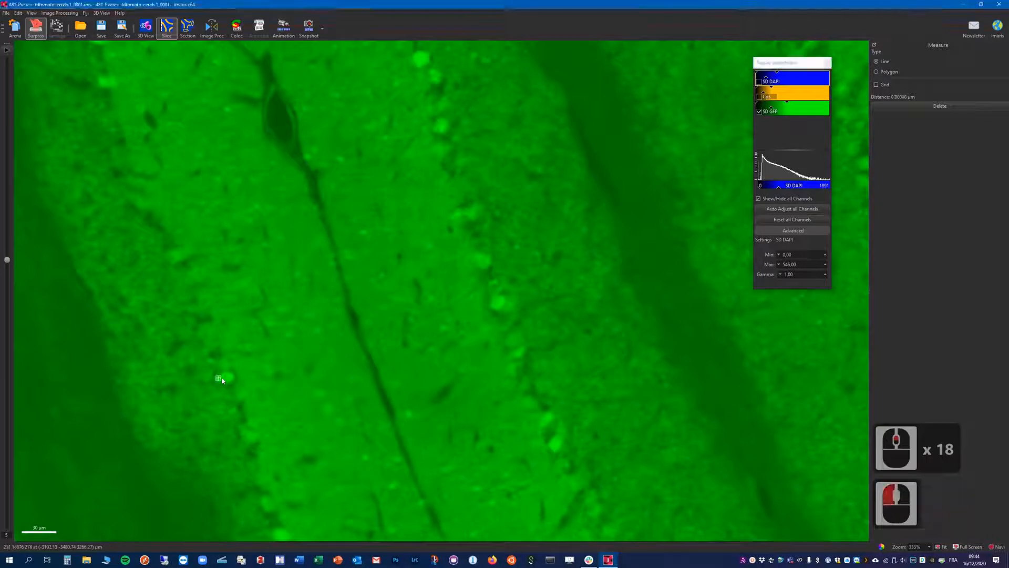
pyautogui.click(233, 377)
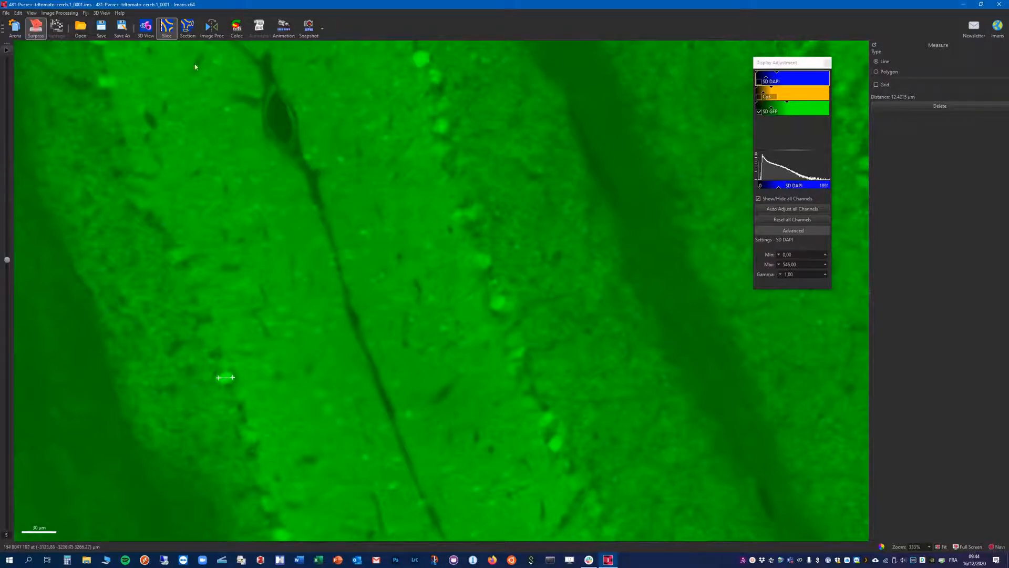
# Reopen Image Processing and add a Background Subtraction with a filter width of 20 µm to the SD GFP channel.
pyautogui.click(212, 28)
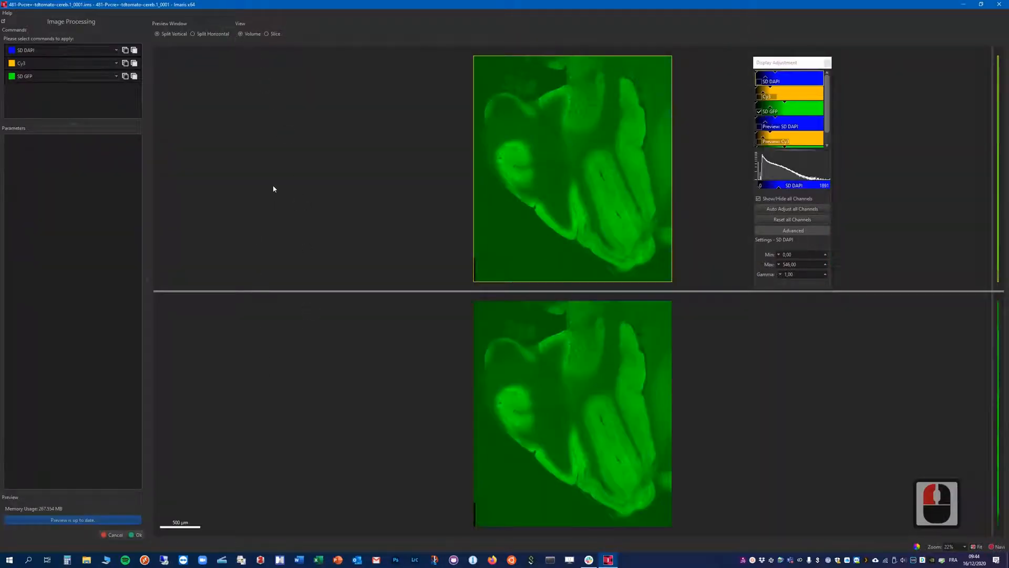
pyautogui.scroll(20, 482, 200)
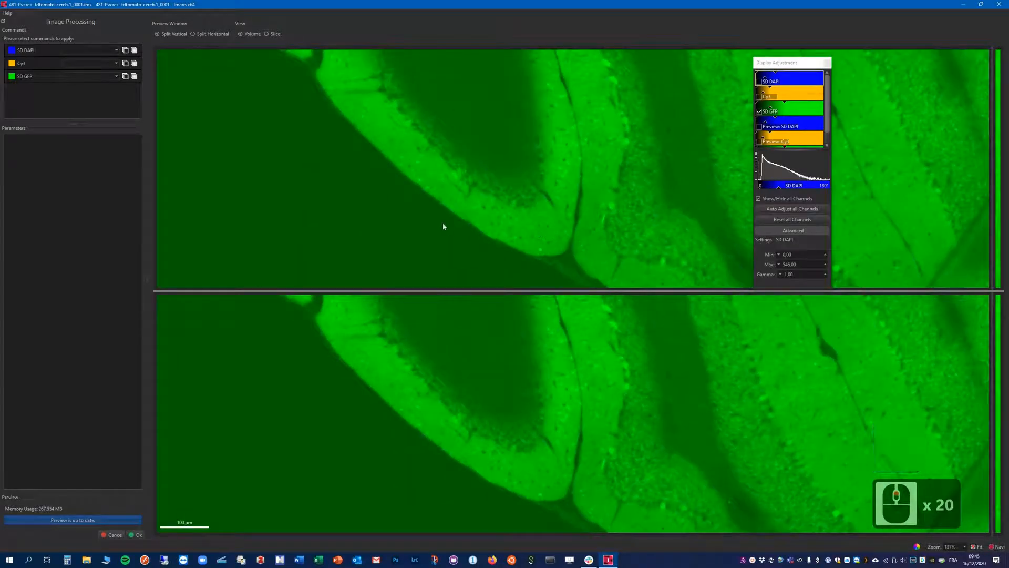
pyautogui.click(111, 77)
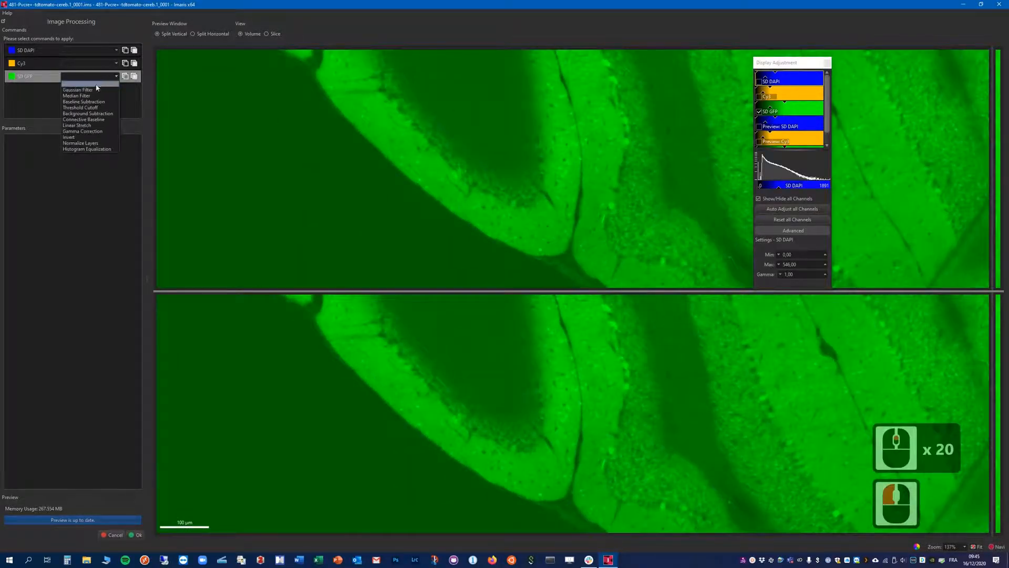
pyautogui.click(87, 114)
pyautogui.moveTo(99, 140); pyautogui.dragTo(70, 140)
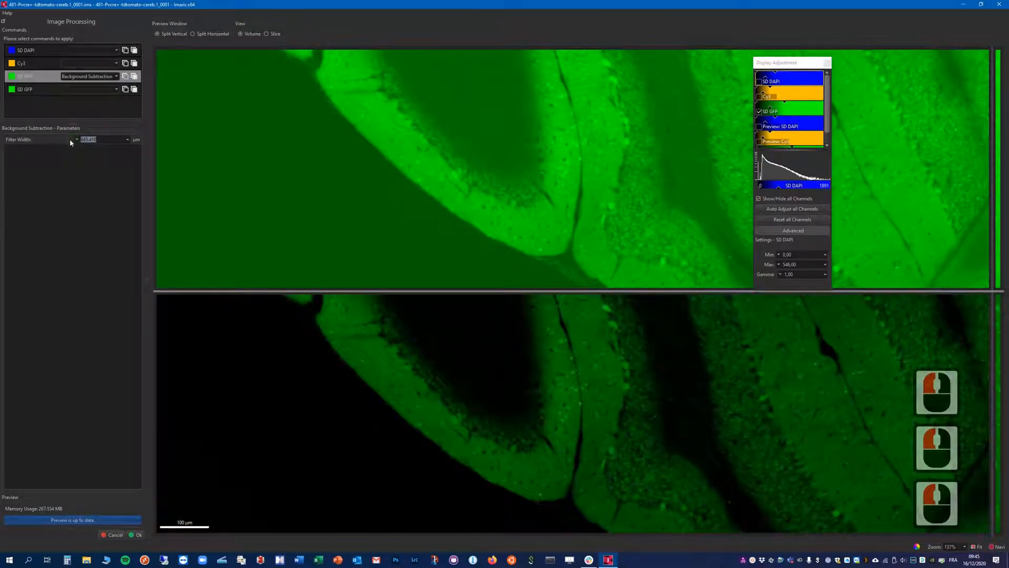
pyautogui.write('20')
pyautogui.press('Return')
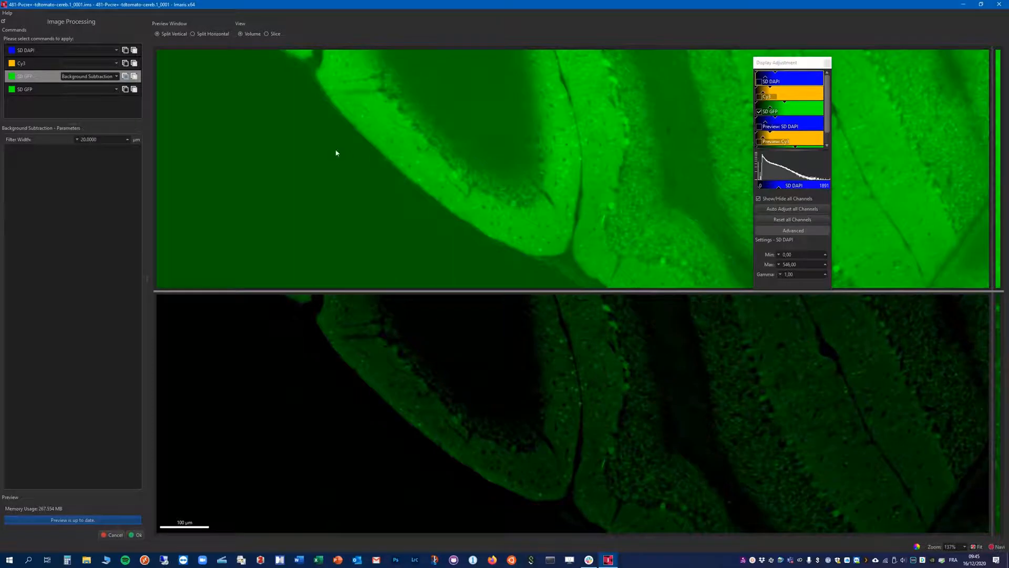
# Add a Median Filter of size 3 x 3 x 3 to the SD GFP channel and apply the processing.
pyautogui.moveTo(630, 210); pyautogui.dragTo(304, 102)
pyautogui.moveTo(578, 165); pyautogui.dragTo(541, 451, button='right')
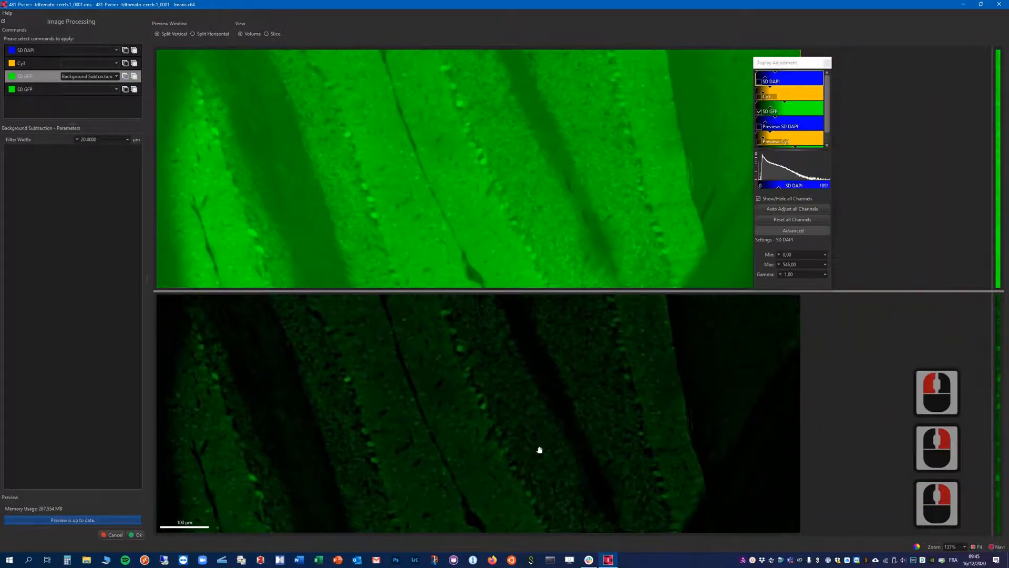
pyautogui.scroll(5, 408, 421)
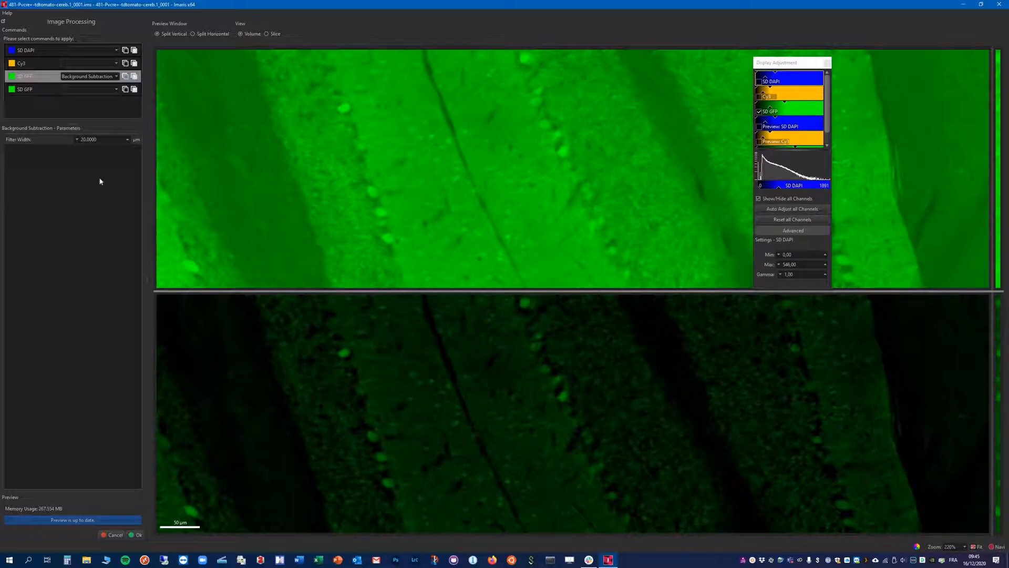
pyautogui.click(116, 89)
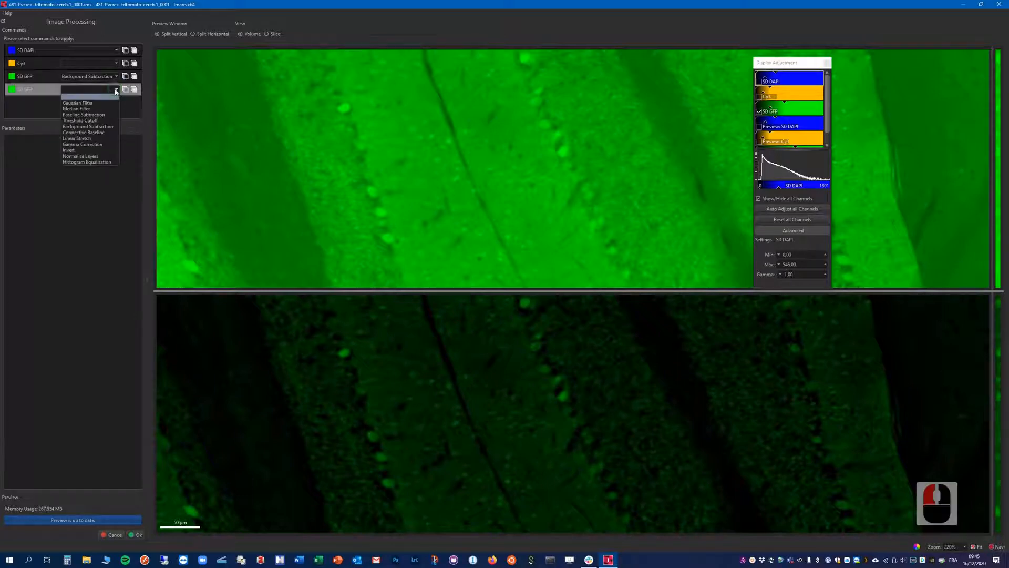
pyautogui.click(95, 110)
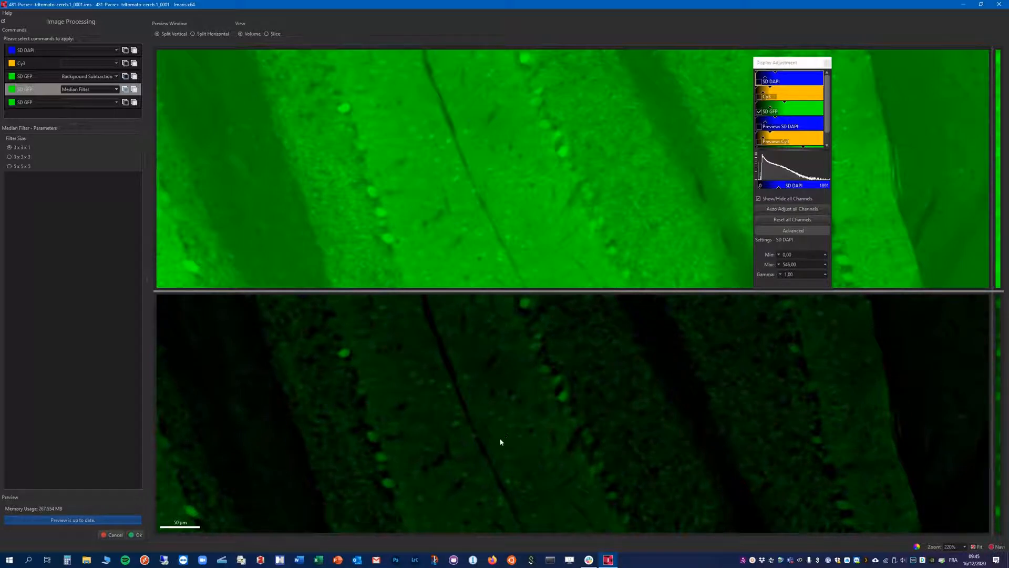
pyautogui.click(9, 157)
pyautogui.click(136, 535)
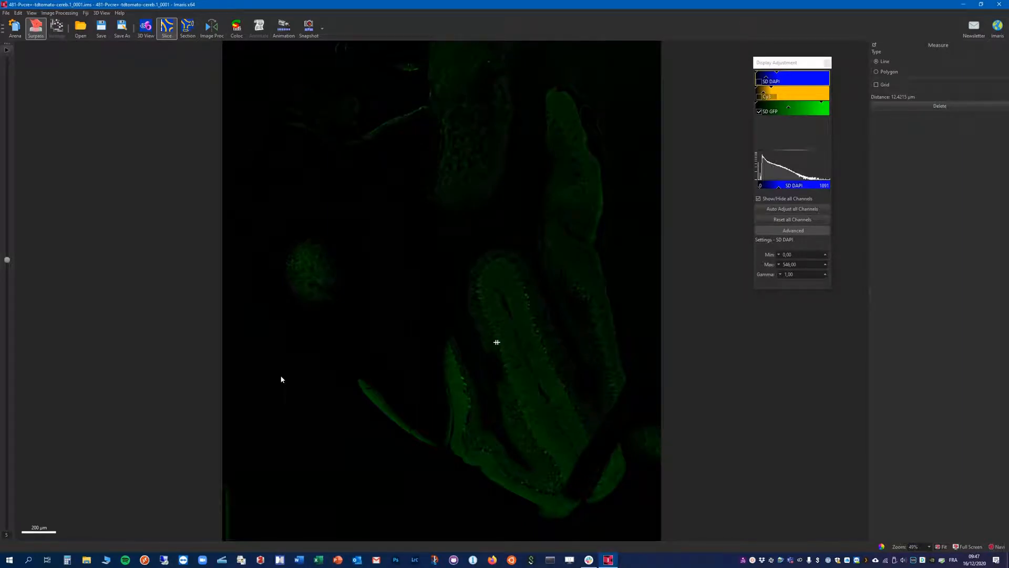
# Show the processed image in 3D View and brighten the SD GFP channel with a display maximum of 171.67.
pyautogui.click(146, 27)
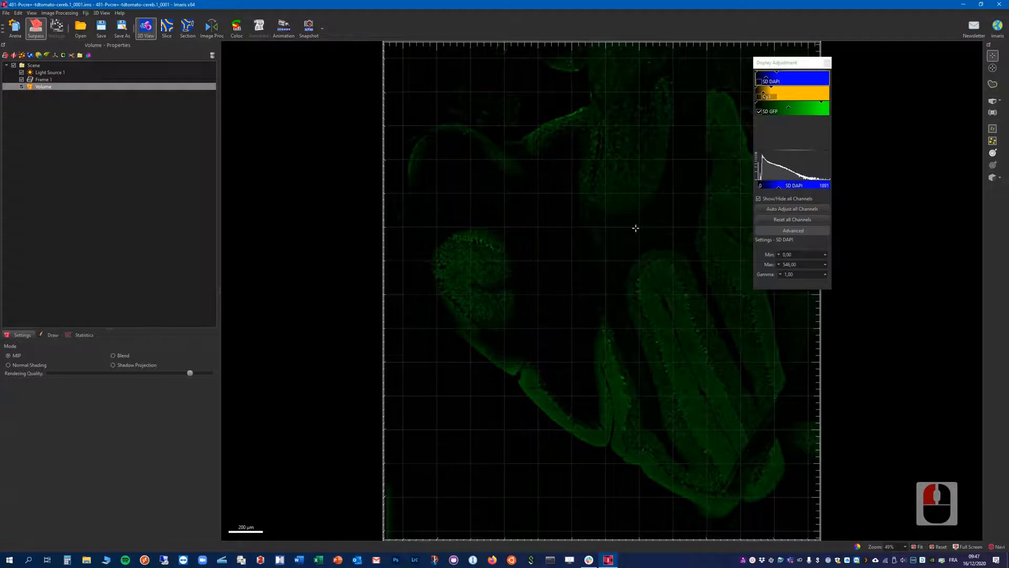
pyautogui.moveTo(794, 66); pyautogui.dragTo(914, 67)
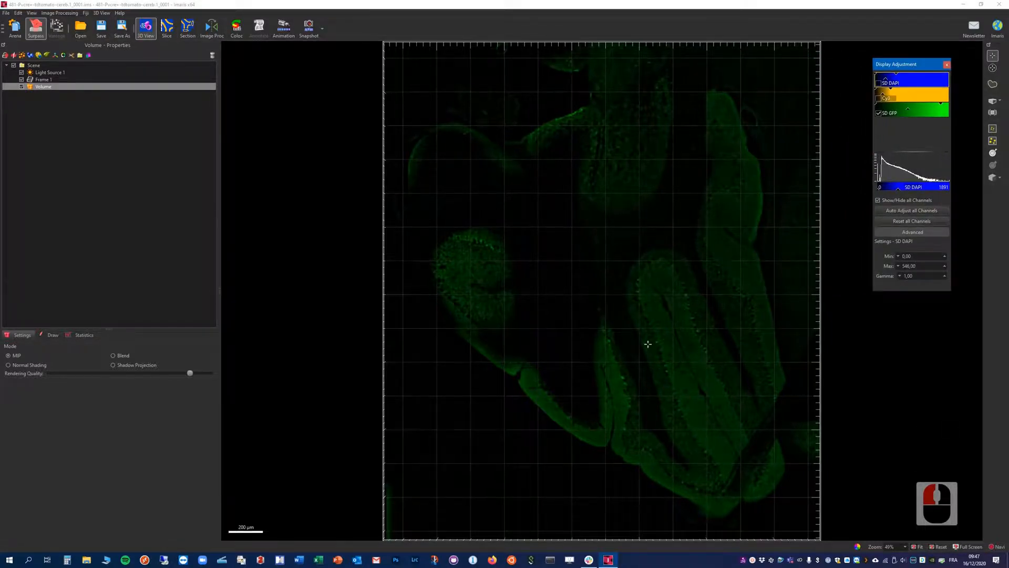
pyautogui.scroll(5, 663, 340)
pyautogui.scroll(4, 663, 340)
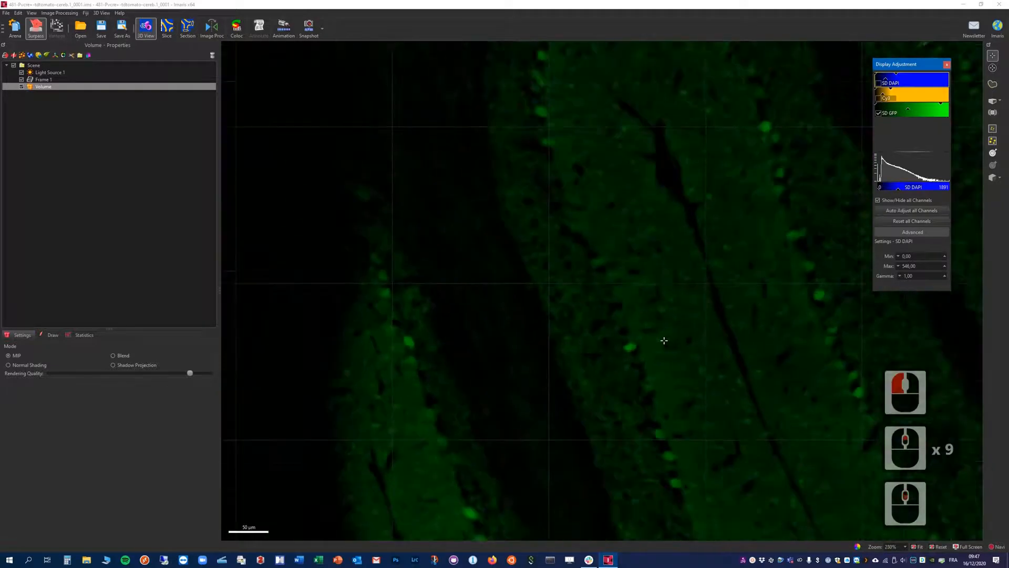
pyautogui.scroll(-2, 639, 253)
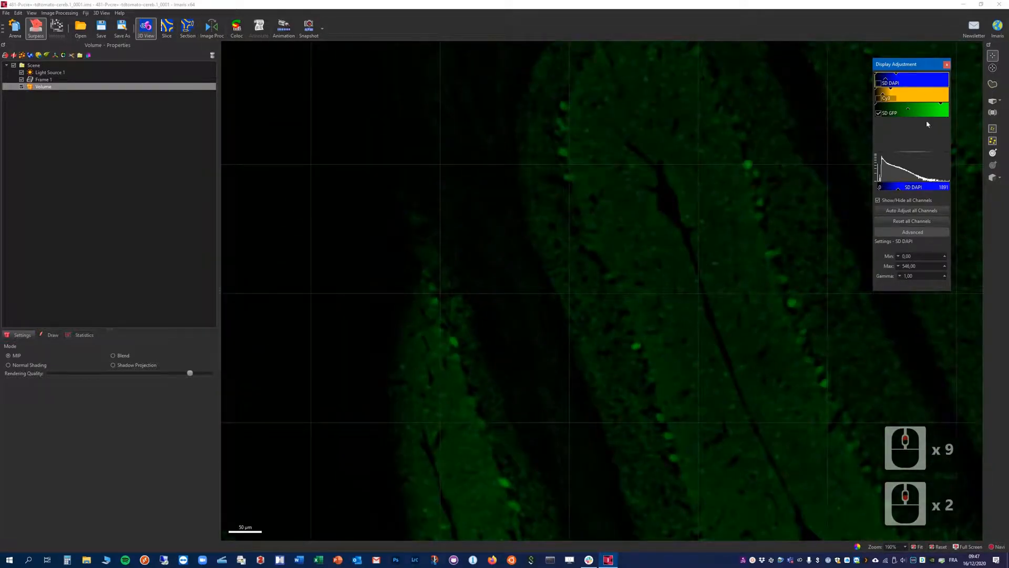
pyautogui.click(914, 111)
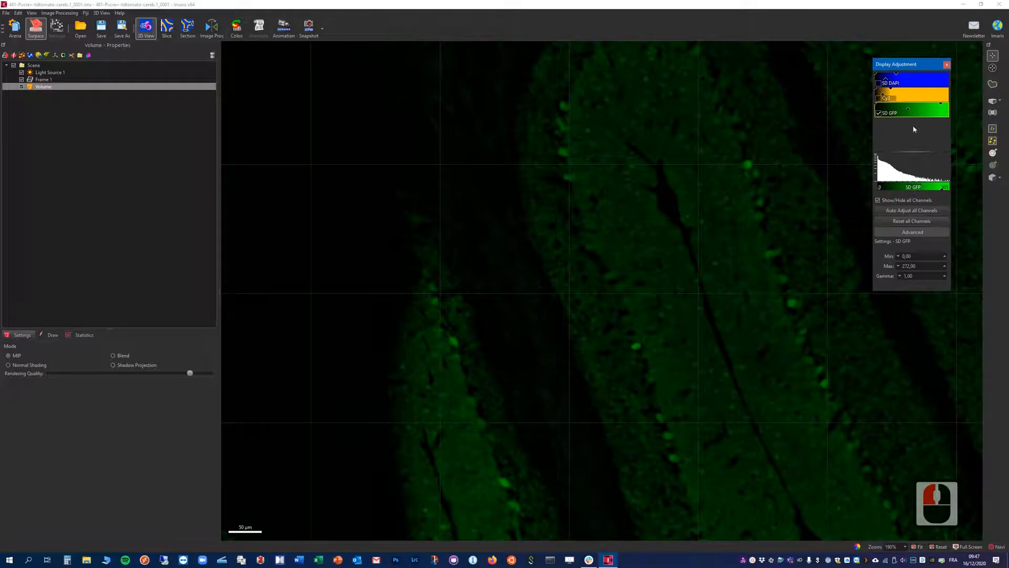
pyautogui.moveTo(933, 175); pyautogui.dragTo(919, 173)
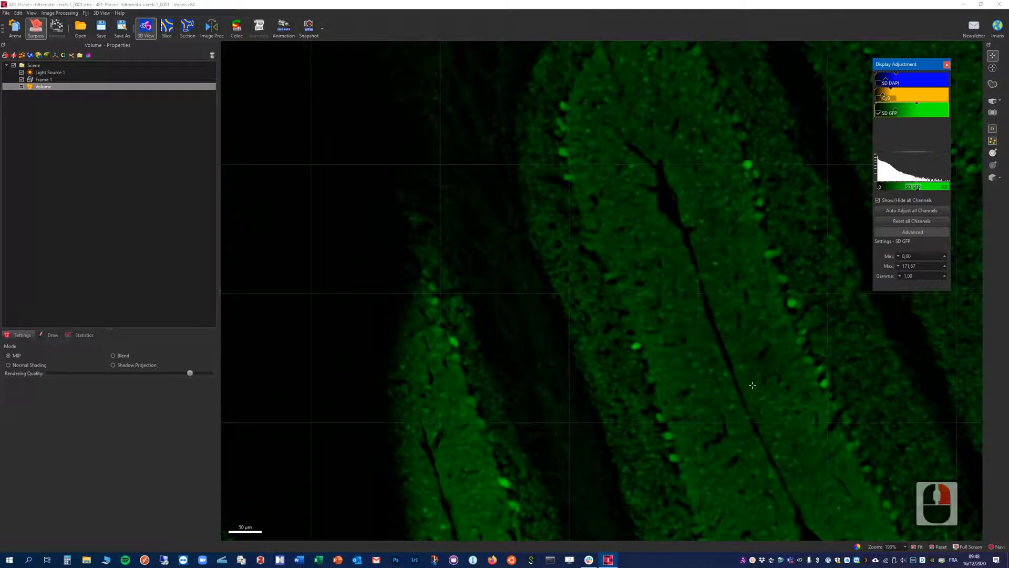
# Add a Surfaces object without classification or shortest distance calculation, skip its automatic creation and start manual contour drawing in the XY orientation.
pyautogui.scroll(-5, 611, 383)
pyautogui.scroll(4, 645, 406)
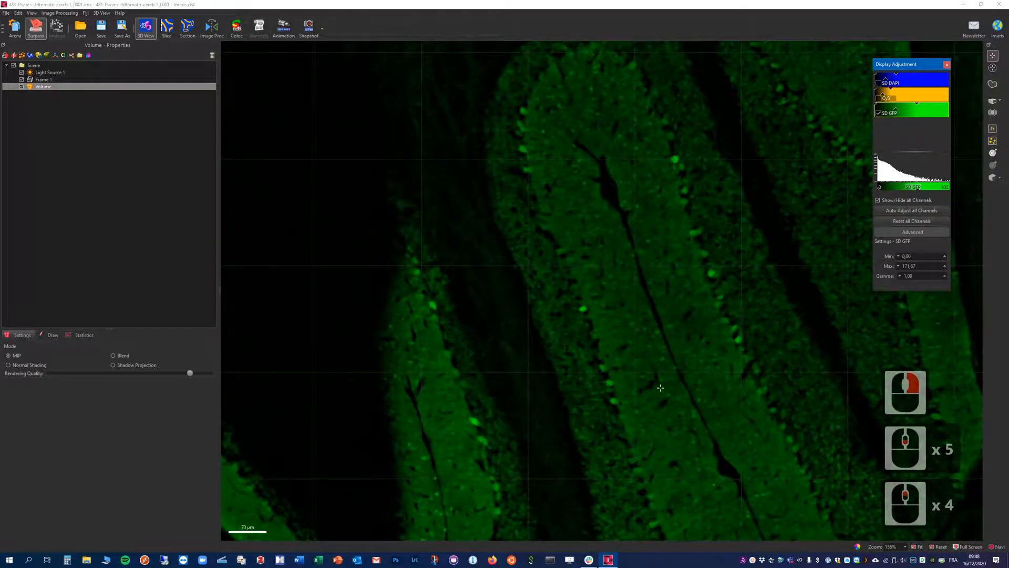
pyautogui.scroll(-8, 660, 387)
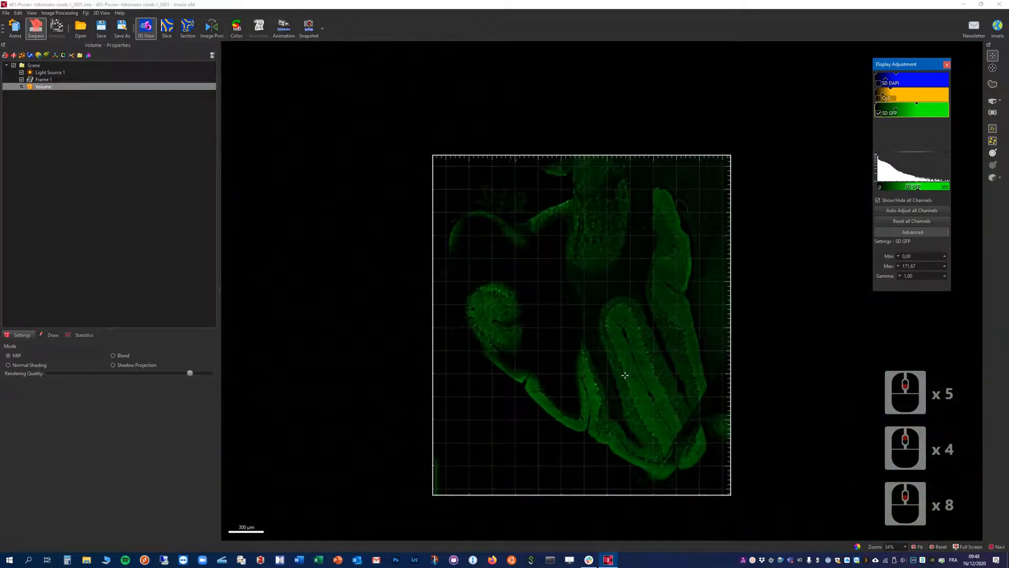
pyautogui.scroll(1, 624, 375)
pyautogui.moveTo(601, 300); pyautogui.dragTo(522, 272, button='middle')
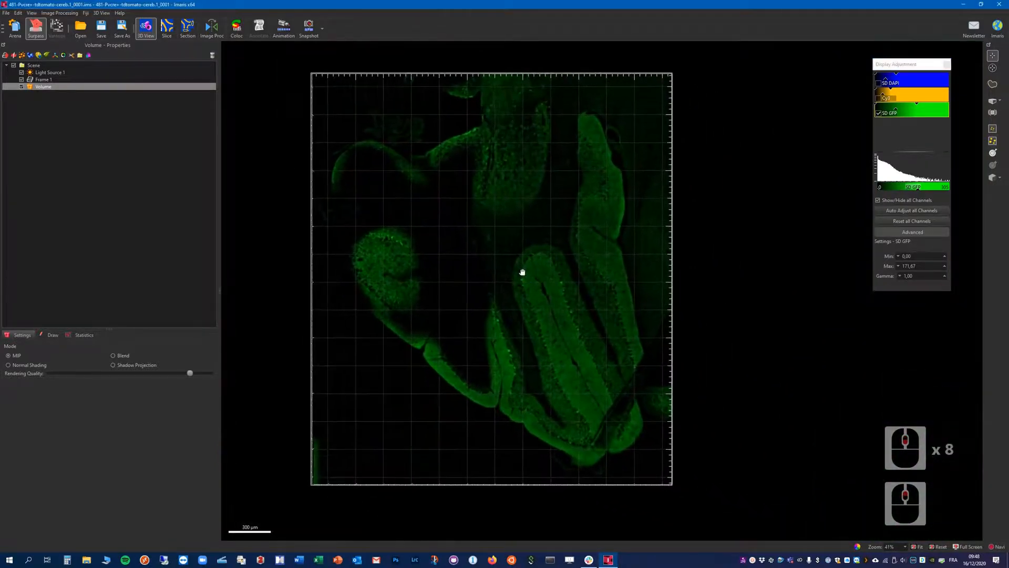
pyautogui.moveTo(522, 272); pyautogui.dragTo(522, 272, button='right')
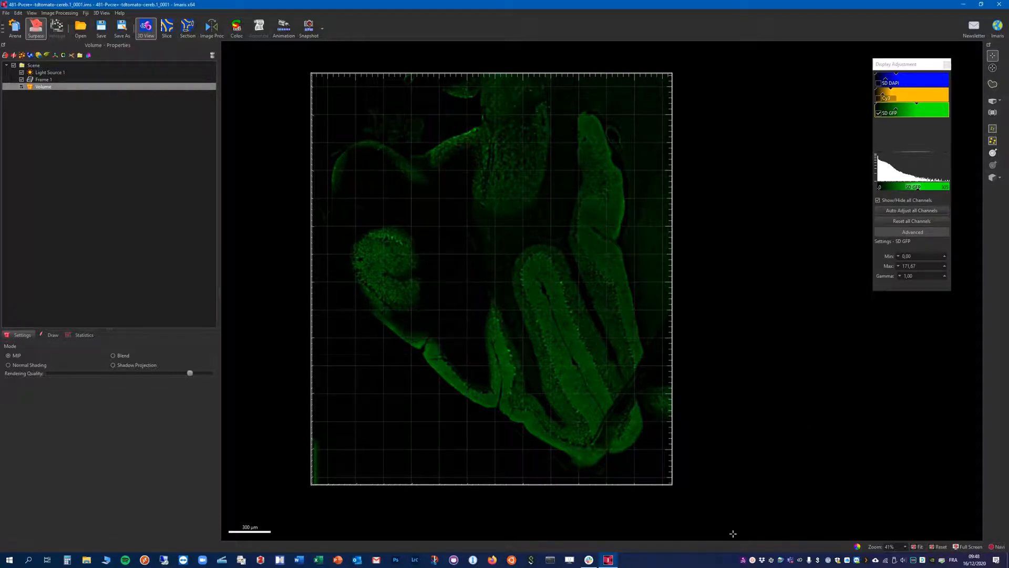
pyautogui.click(30, 56)
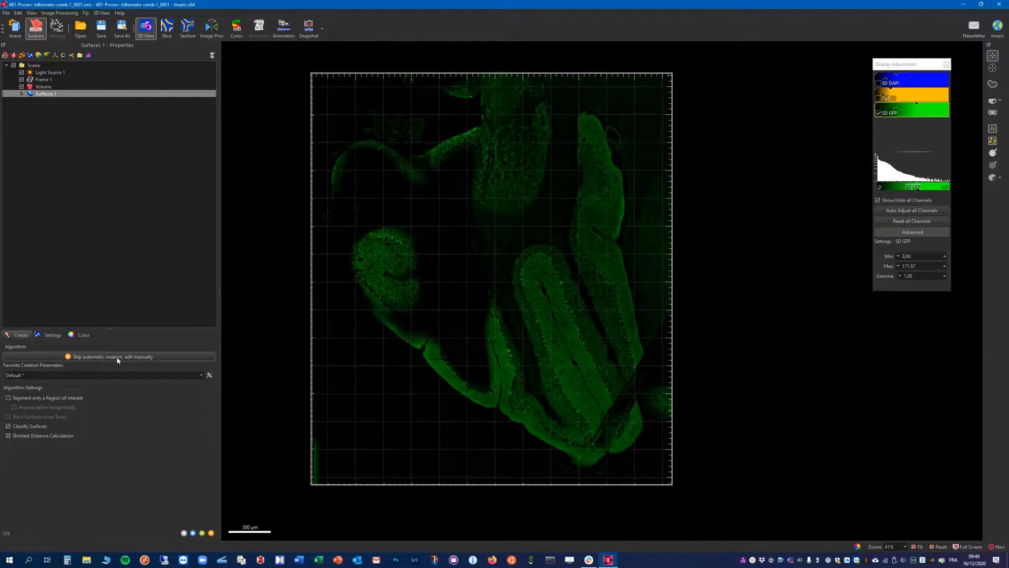
pyautogui.click(30, 427)
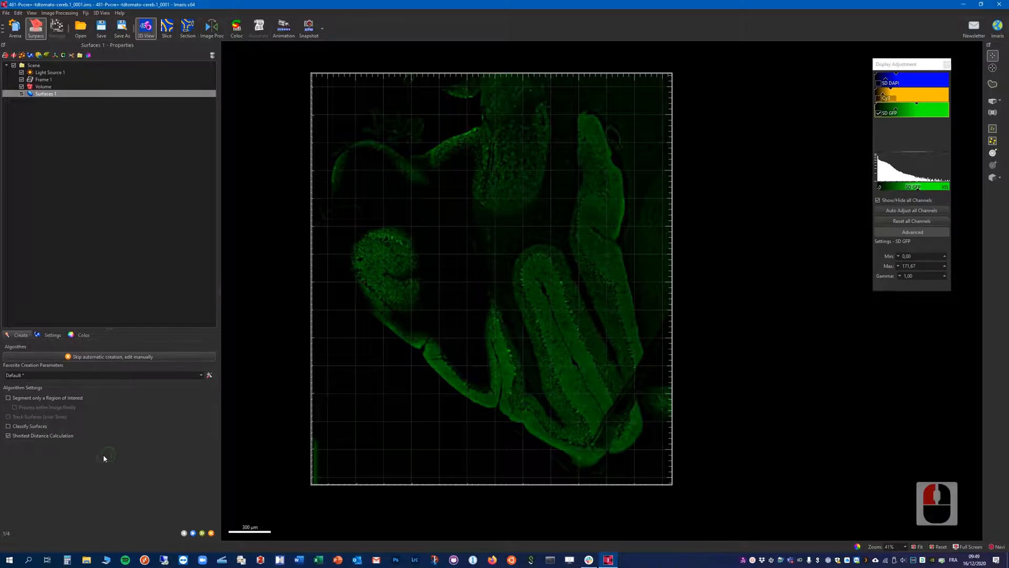
pyautogui.click(23, 437)
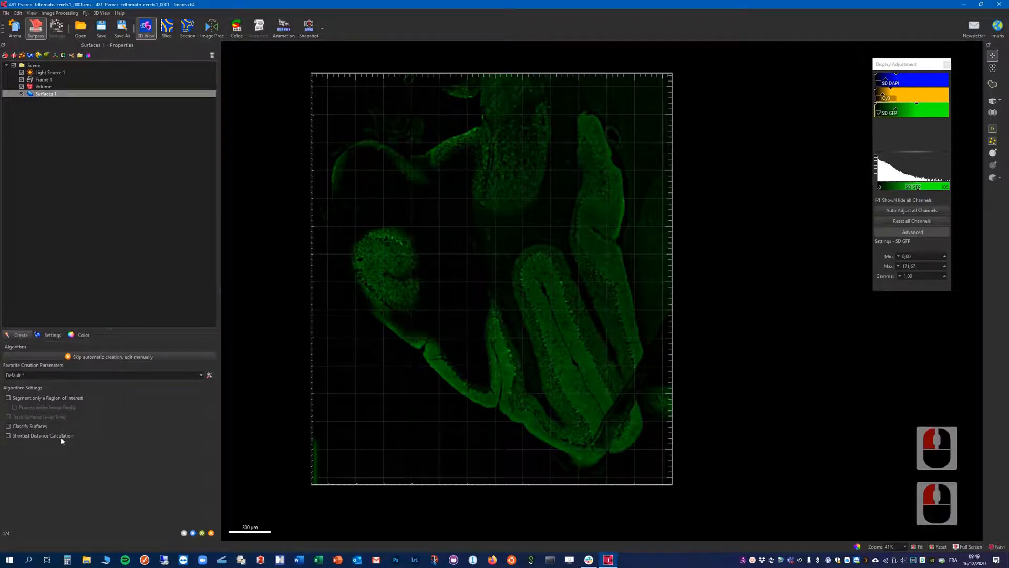
pyautogui.click(84, 357)
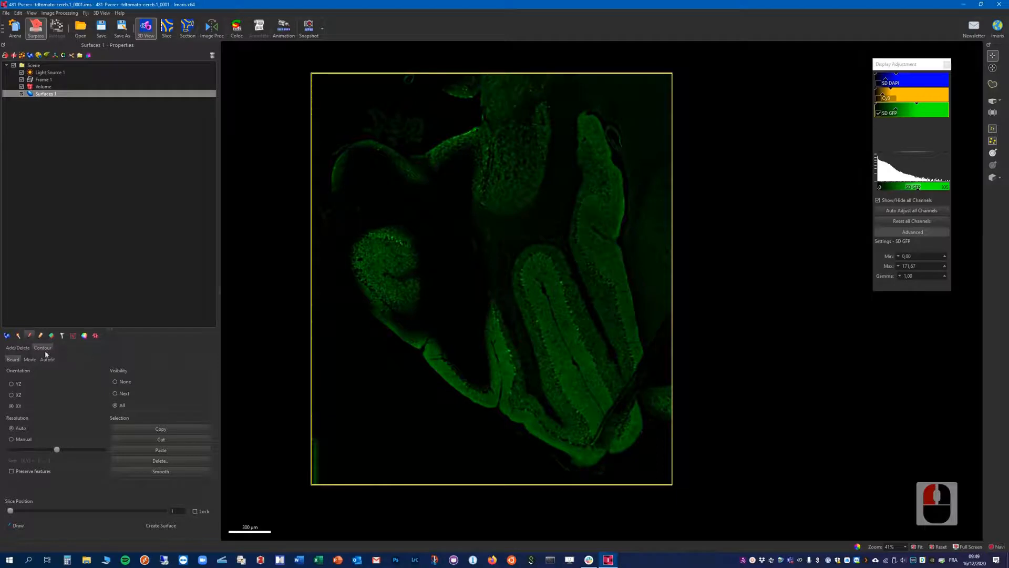
pyautogui.click(32, 526)
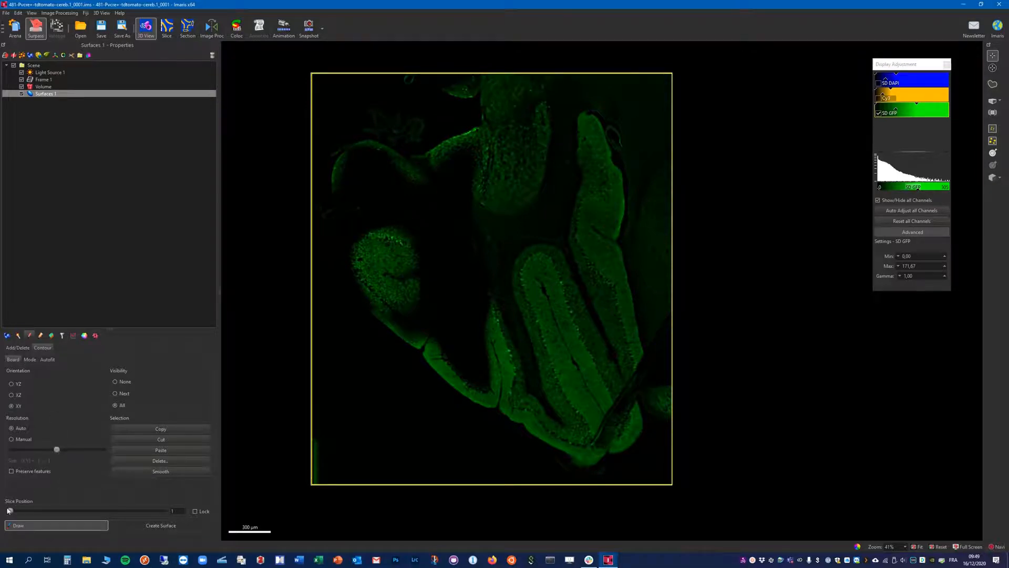
# Draw a closed contour around the rounded tissue lobe beside the lower folds on slice 1.
pyautogui.moveTo(10, 510)
pyautogui.mouseDown()
pyautogui.moveTo(157, 512)
pyautogui.moveTo(1, 501)
pyautogui.moveTo(169, 506)
pyautogui.moveTo(3, 492)
pyautogui.mouseUp()
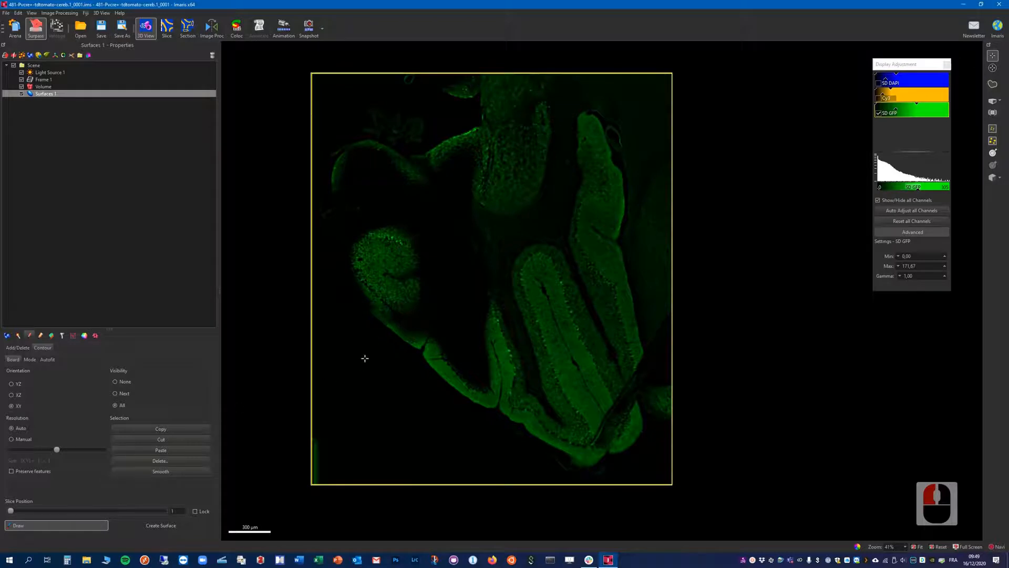
pyautogui.click(351, 238)
pyautogui.click(385, 222)
pyautogui.click(409, 225)
pyautogui.click(426, 253)
pyautogui.click(428, 294)
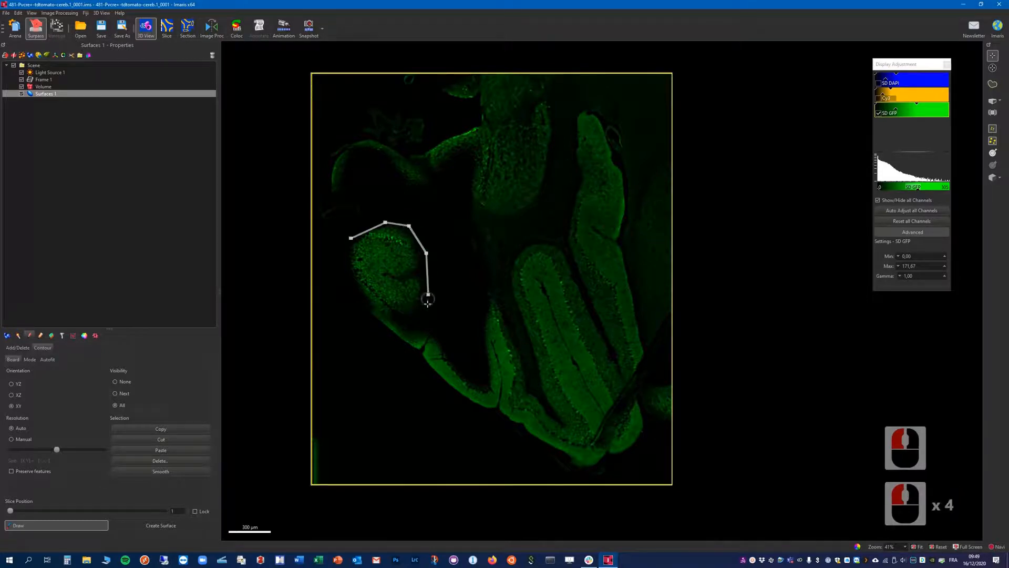
pyautogui.click(423, 320)
pyautogui.click(381, 318)
pyautogui.click(354, 291)
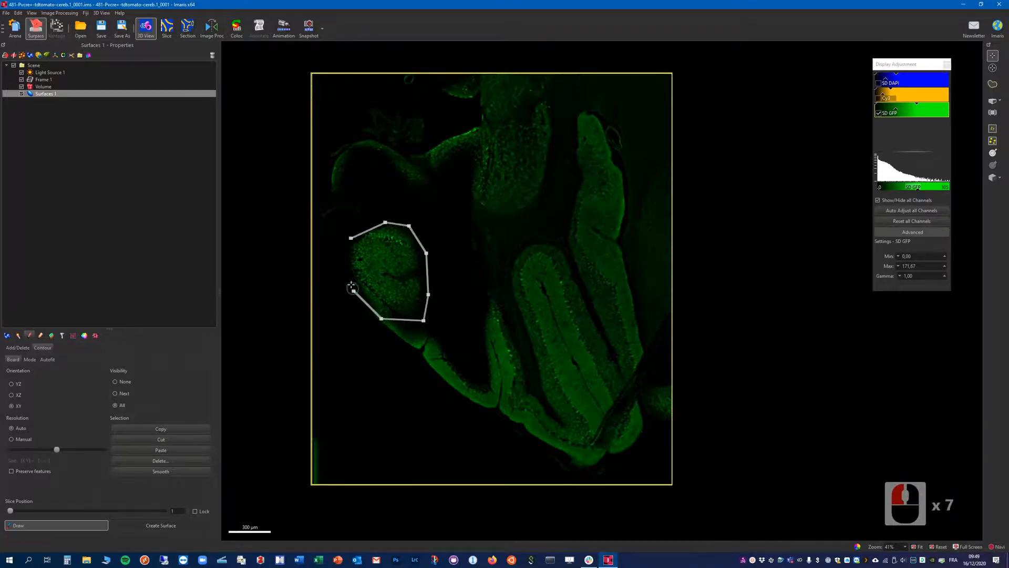
pyautogui.click(339, 257)
pyautogui.click(351, 237)
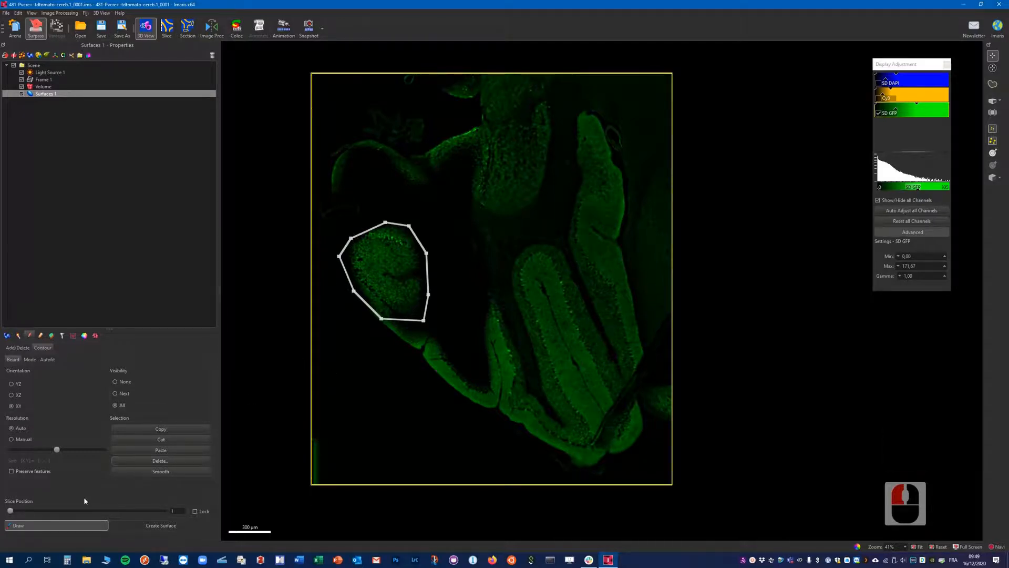
# Go to slice 3 and draw a closed contour around the same isolated round lobe.
pyautogui.moveTo(13, 512); pyautogui.dragTo(59, 514)
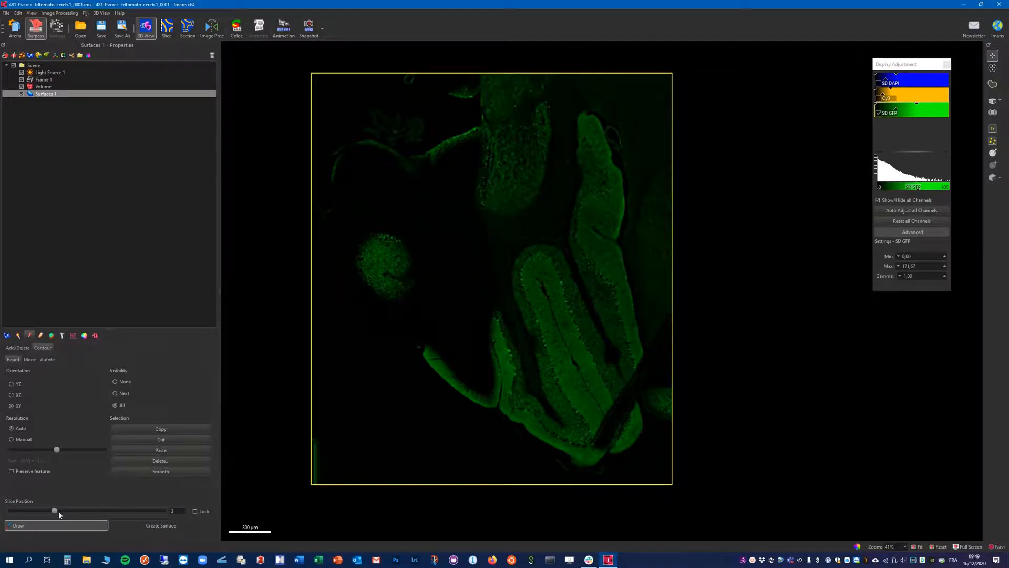
pyautogui.click(364, 236)
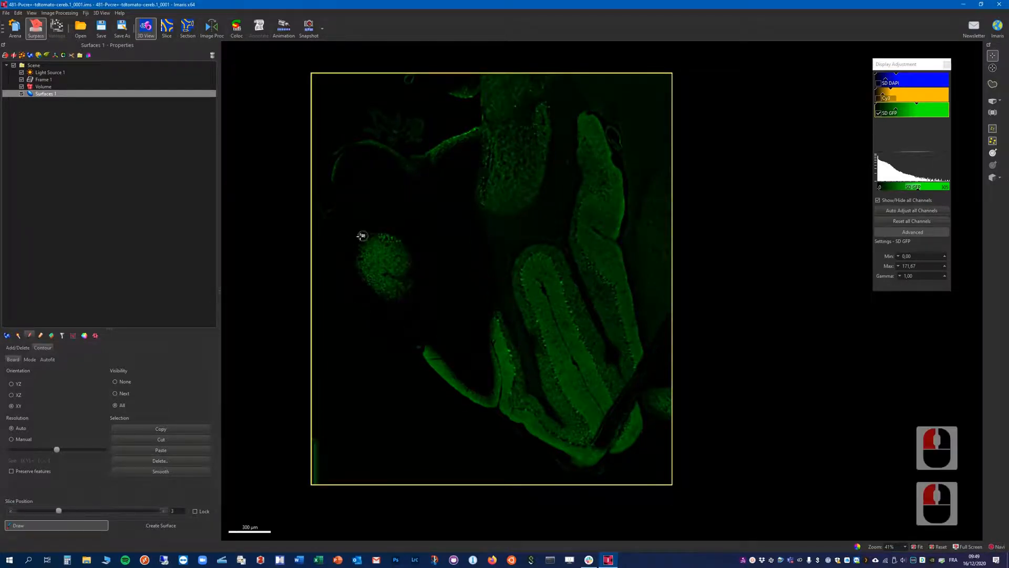
pyautogui.click(352, 249)
pyautogui.click(353, 270)
pyautogui.click(363, 291)
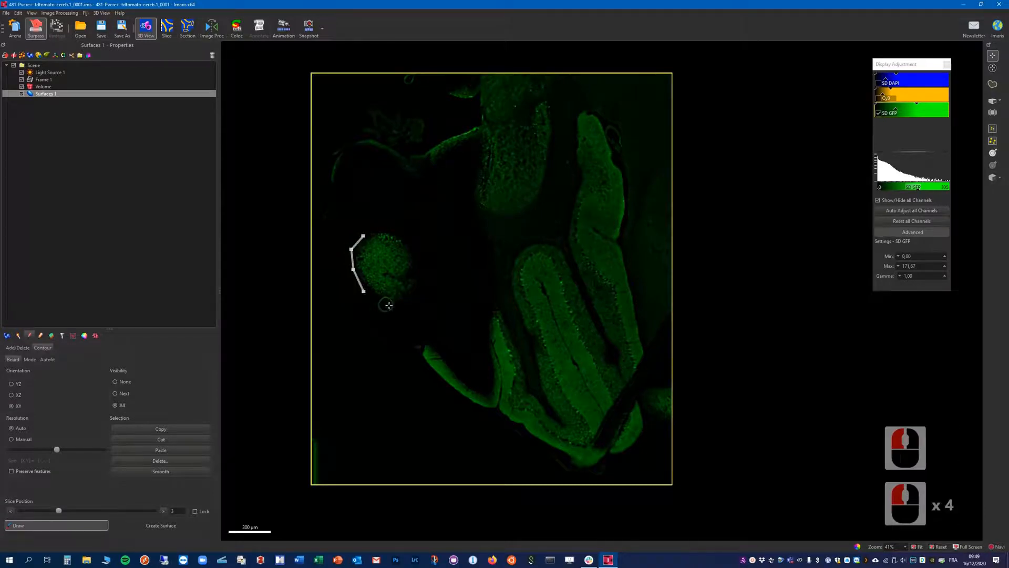
pyautogui.click(389, 305)
pyautogui.click(410, 304)
pyautogui.click(422, 282)
pyautogui.click(417, 255)
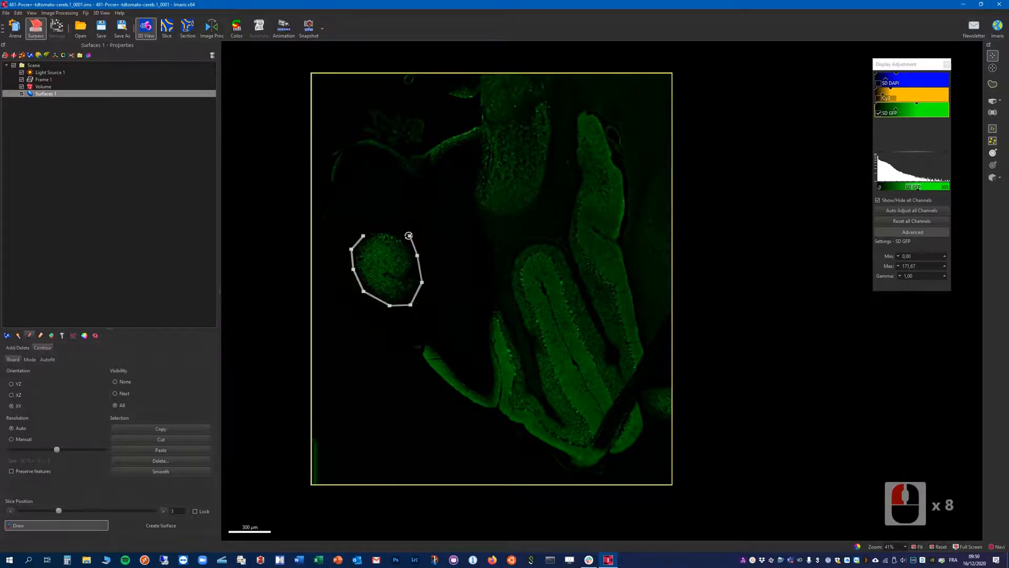
pyautogui.click(410, 235)
pyautogui.click(379, 228)
pyautogui.click(361, 239)
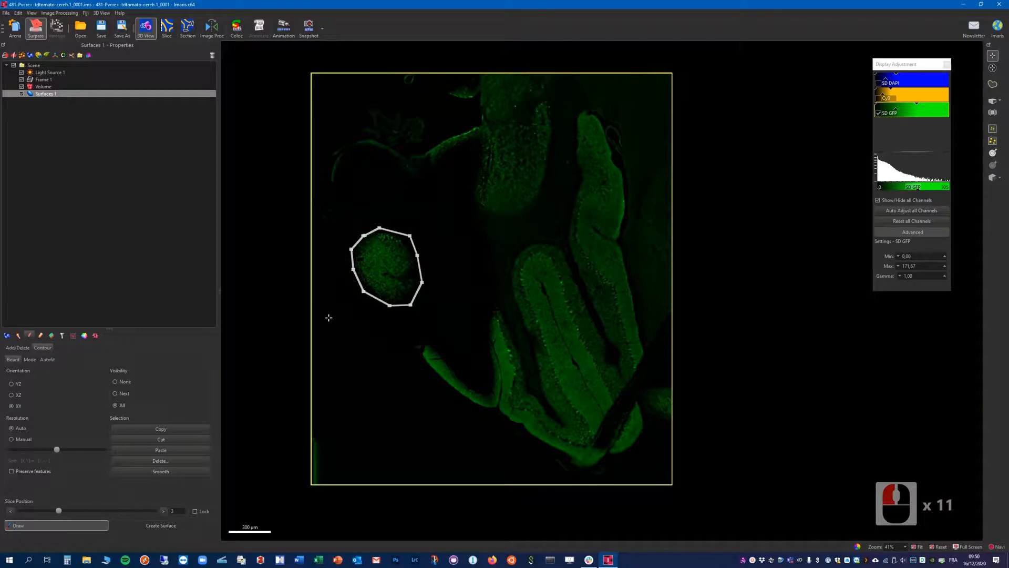
pyautogui.click(364, 235)
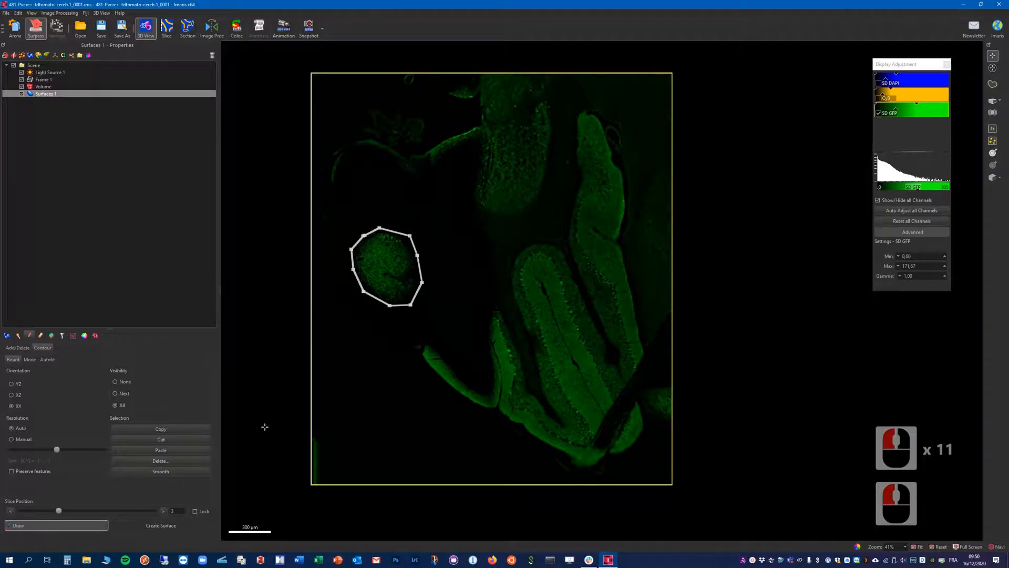
# Move to a deeper middle slice and outline the shrinking round lobe with a closed contour.
pyautogui.moveTo(67, 513); pyautogui.dragTo(97, 512)
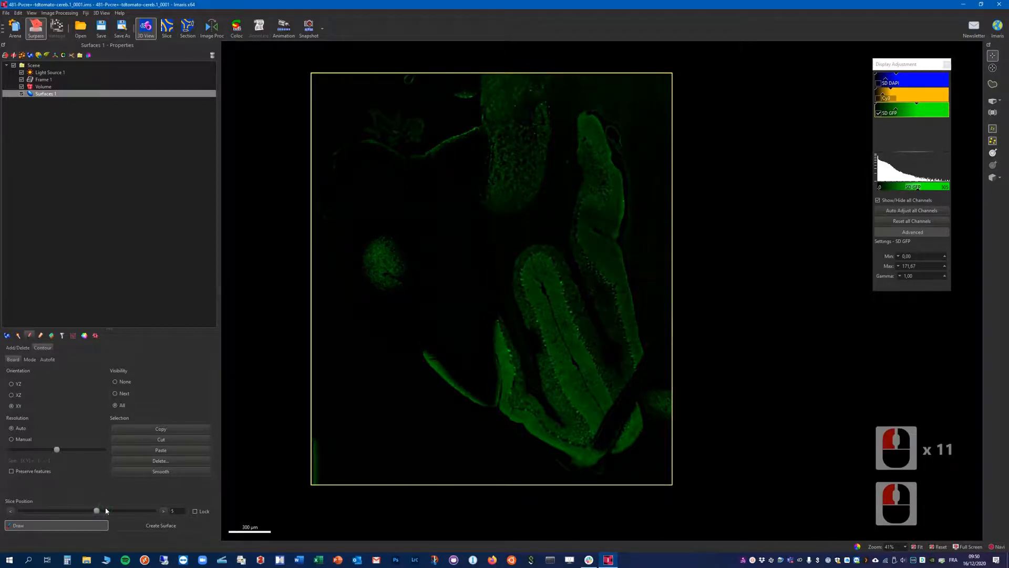
pyautogui.click(369, 239)
pyautogui.click(357, 255)
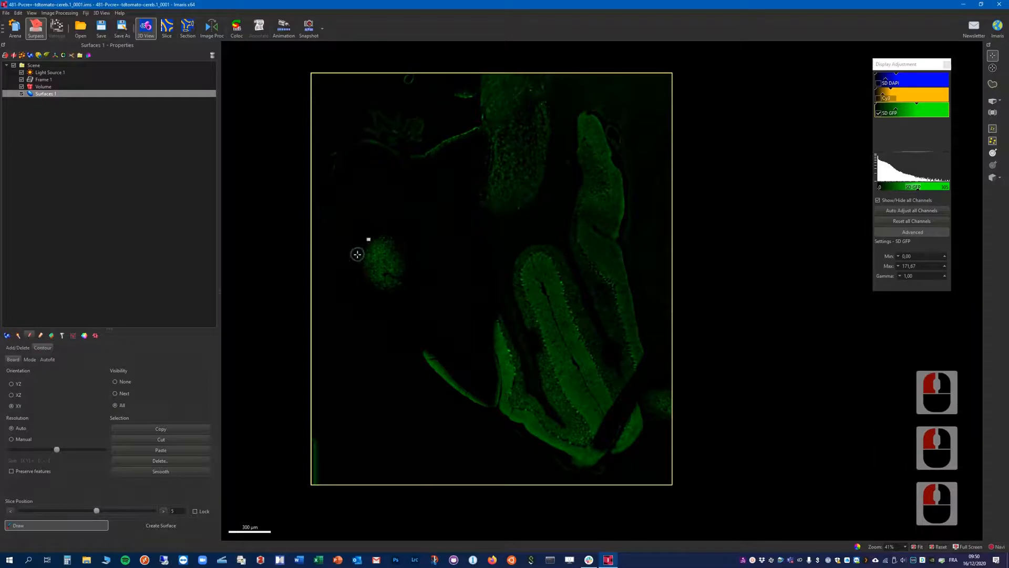
pyautogui.click(363, 272)
pyautogui.click(405, 294)
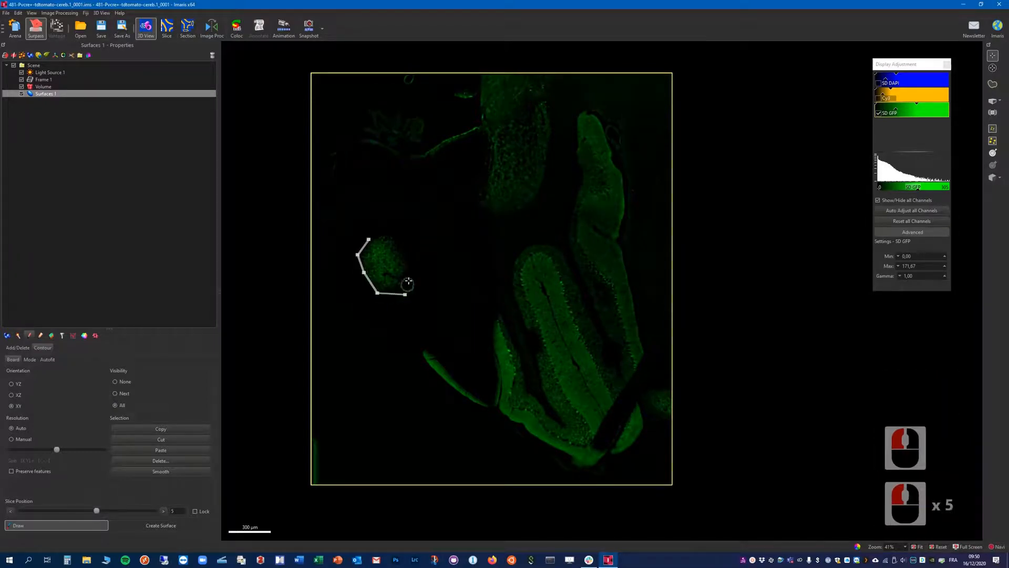
pyautogui.click(409, 279)
pyautogui.click(416, 261)
pyautogui.click(409, 248)
pyautogui.click(396, 231)
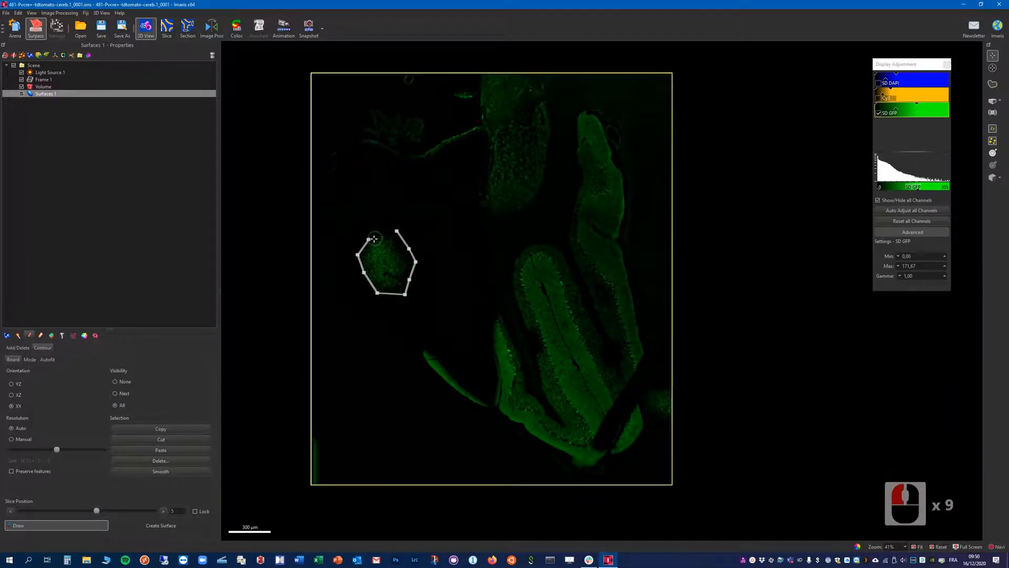
pyautogui.click(369, 239)
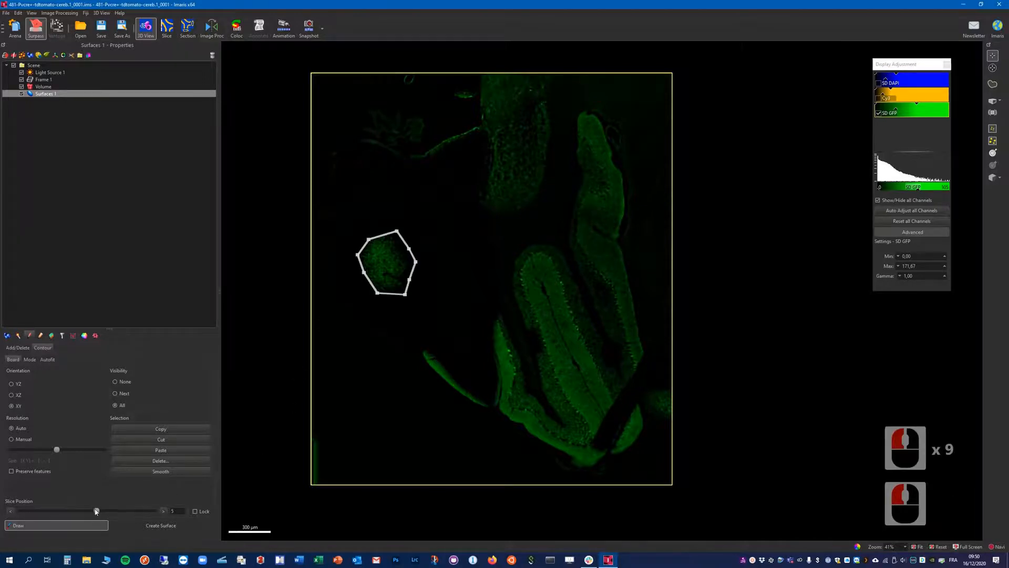
# Move to the last slice and outline the faint remainder of the lobe with a small closed contour.
pyautogui.moveTo(96, 510); pyautogui.dragTo(159, 513)
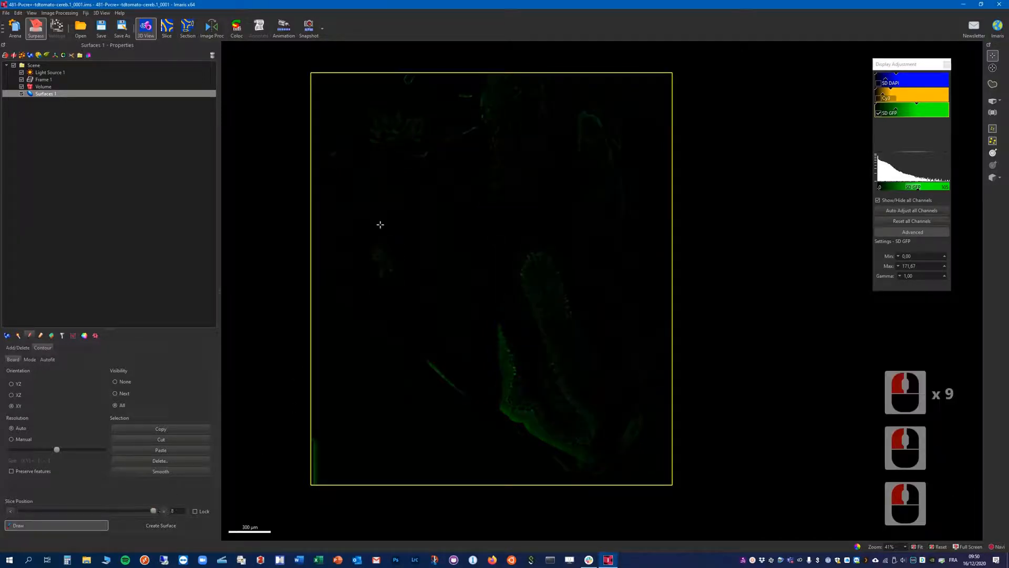
pyautogui.click(376, 241)
pyautogui.click(369, 254)
pyautogui.click(372, 270)
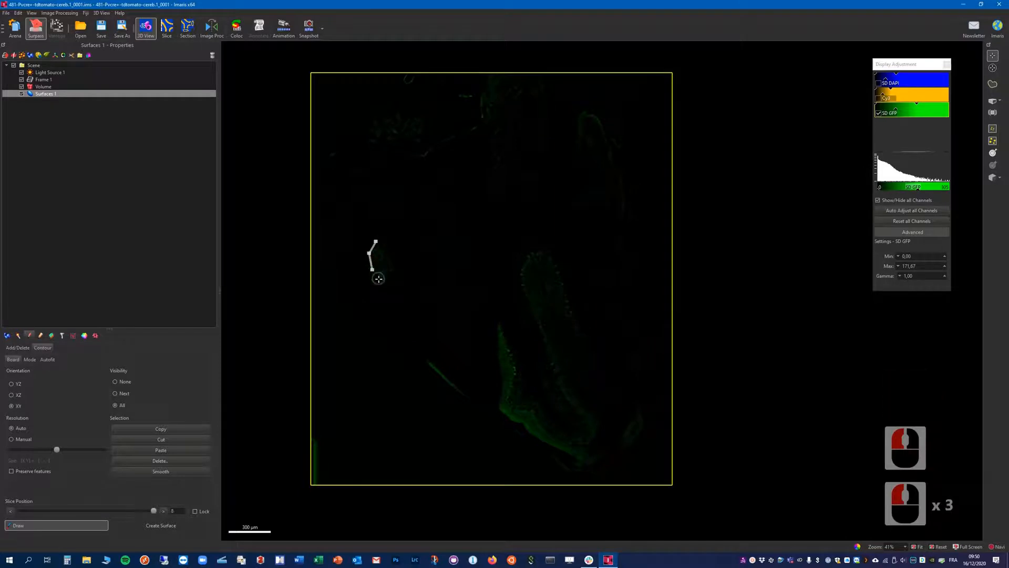
pyautogui.click(379, 281)
pyautogui.click(396, 274)
pyautogui.click(401, 263)
pyautogui.click(389, 248)
pyautogui.click(376, 242)
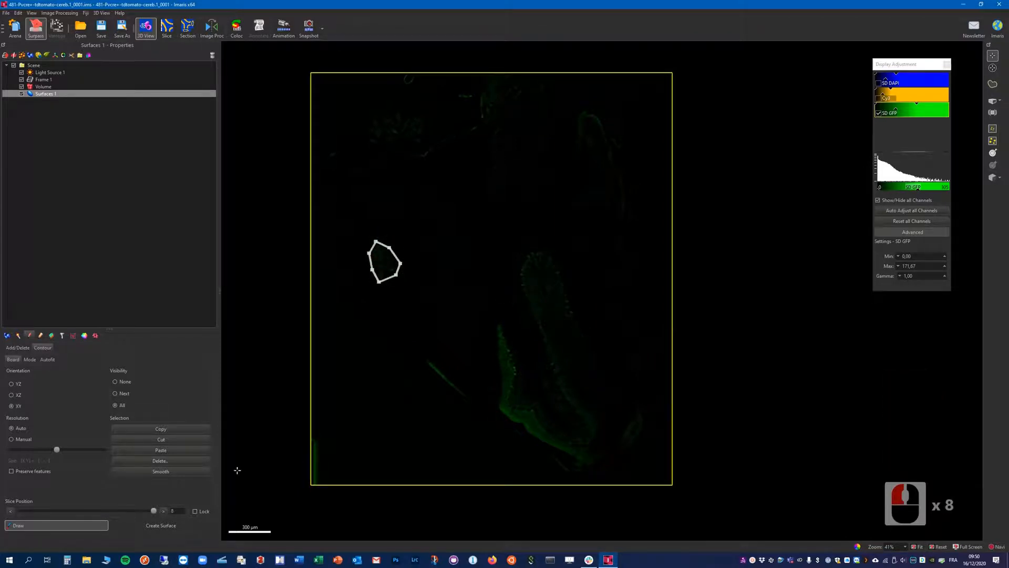
# Create the surface from the drawn contours and inspect it in 3D from a tilted angle.
pyautogui.click(146, 525)
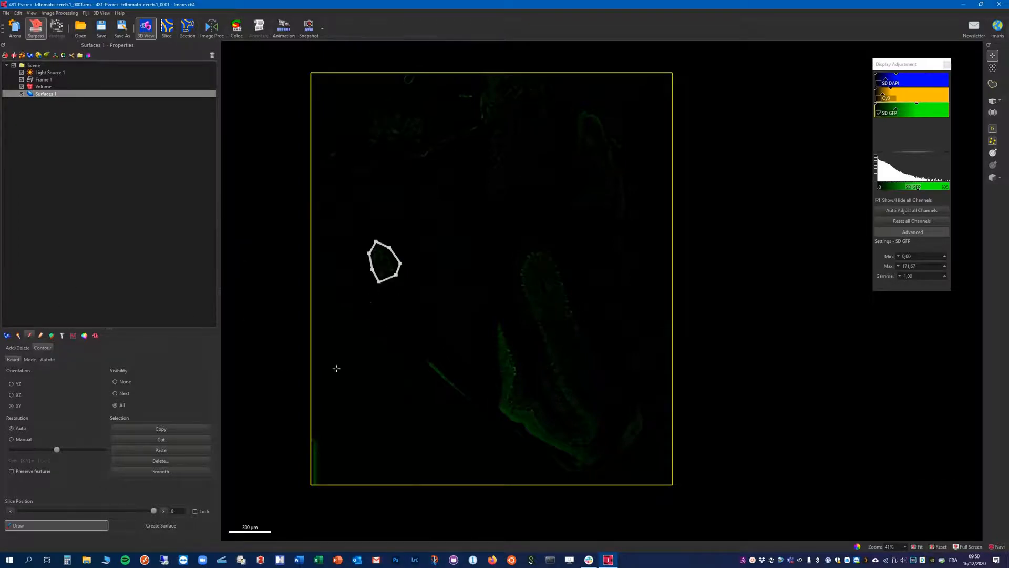
pyautogui.click(7, 337)
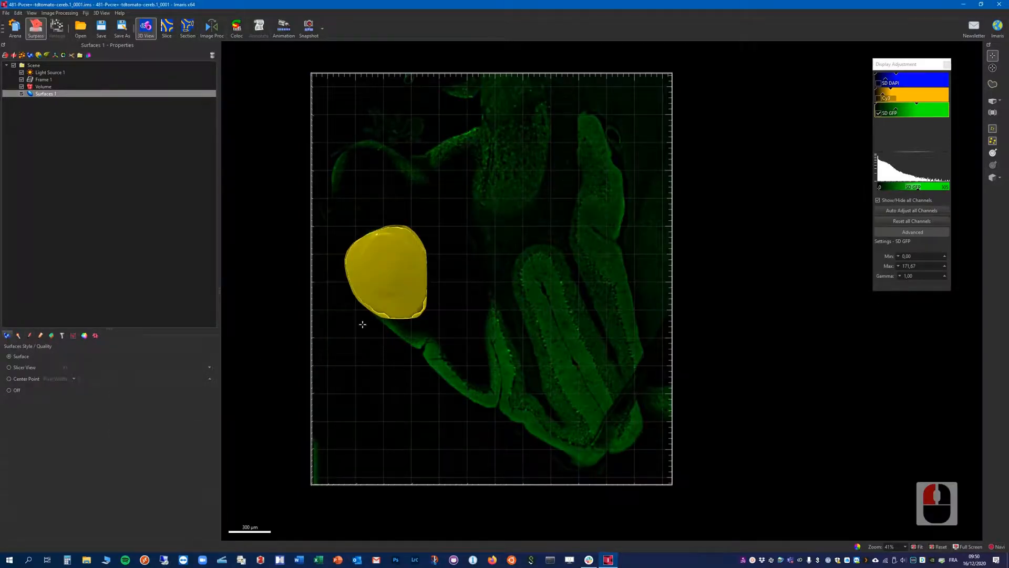
pyautogui.moveTo(433, 411); pyautogui.dragTo(439, 303)
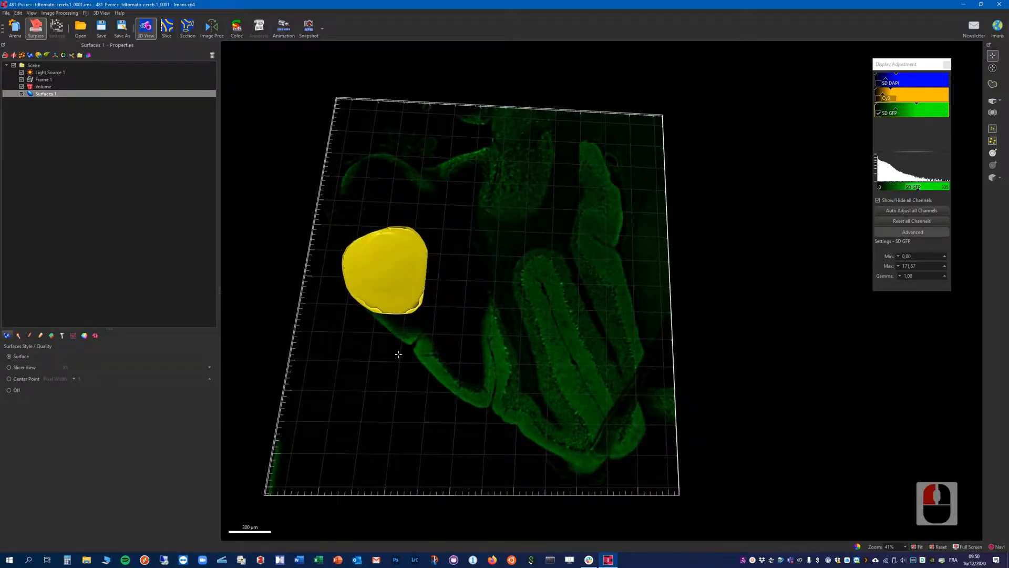
pyautogui.moveTo(399, 354); pyautogui.dragTo(401, 384)
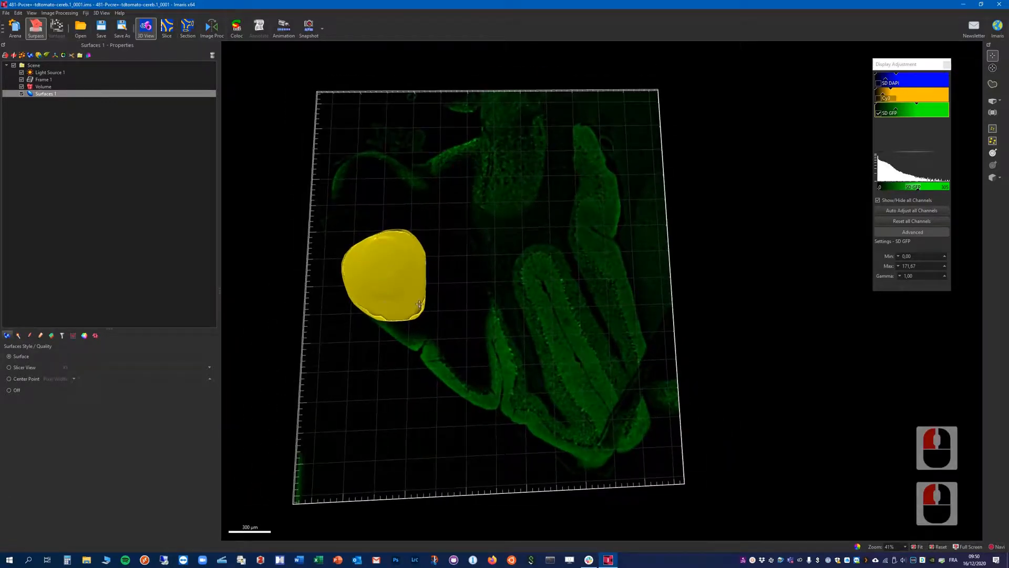
# Mask a duplicate of the SD DAPI channel with the selected surface, setting voxels outside the surface to 0.
pyautogui.click(41, 336)
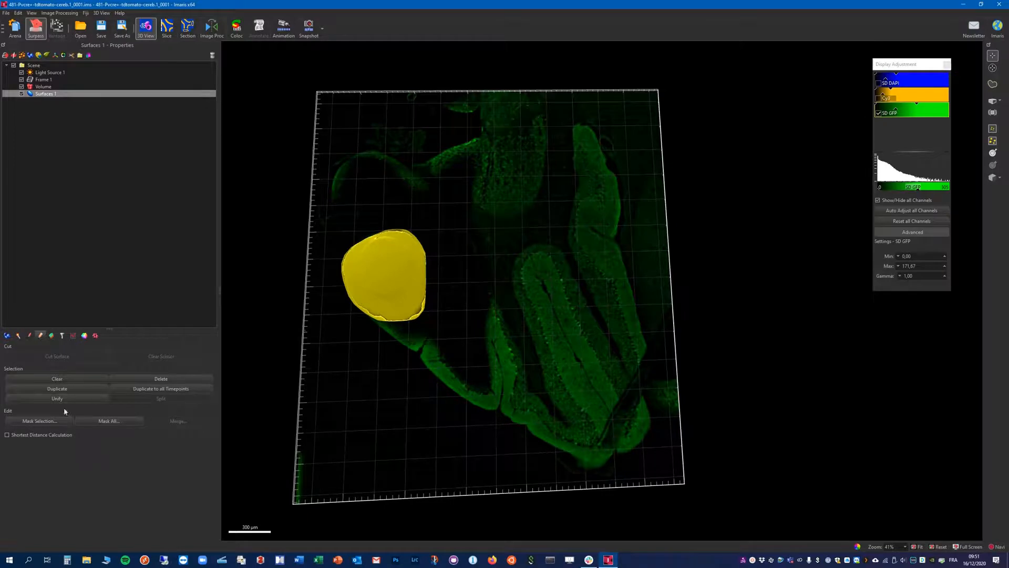
pyautogui.click(33, 422)
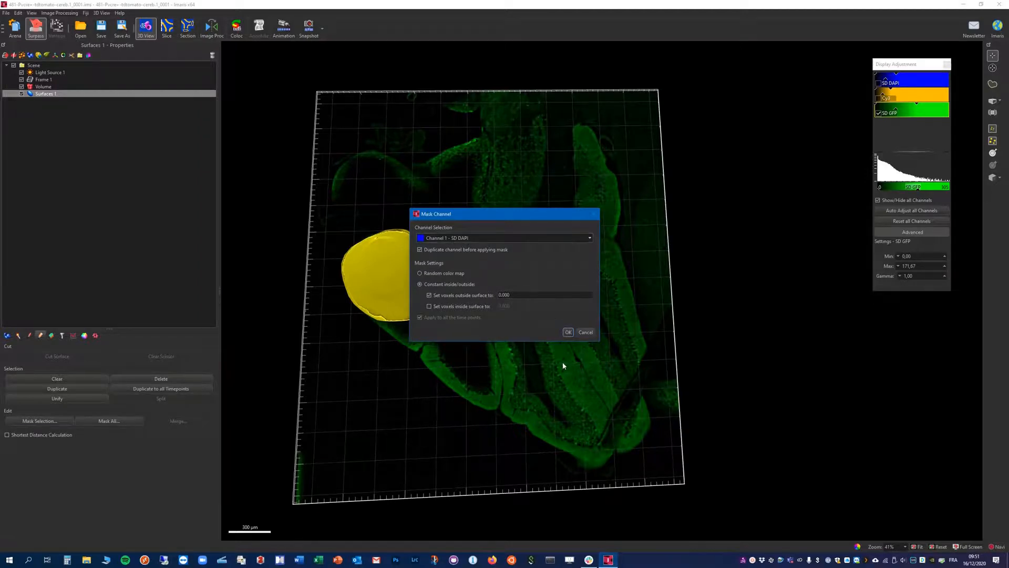
pyautogui.click(568, 333)
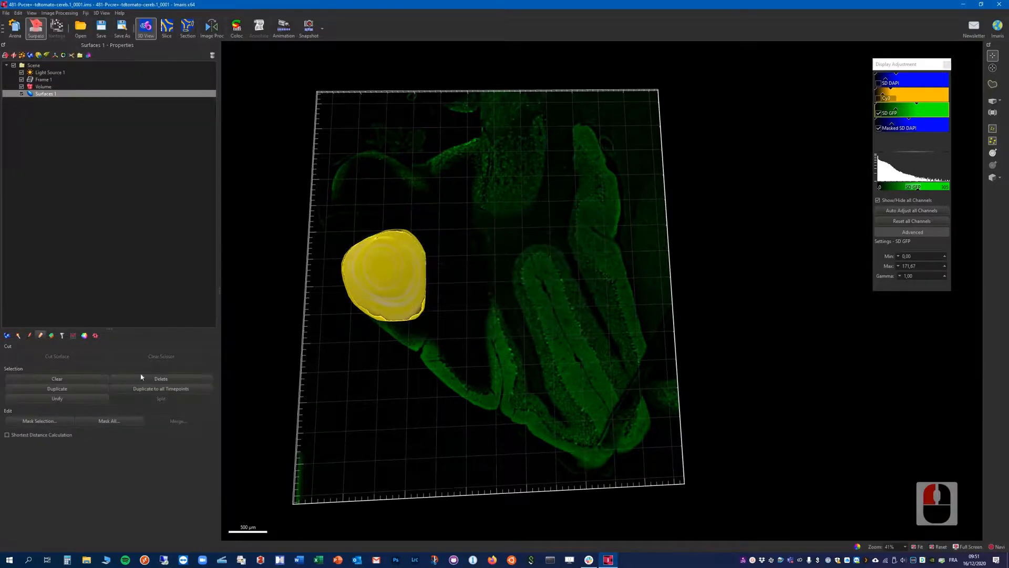
# Mask a duplicate of Channel 2 - Cy5 with the selected surface, setting voxels outside the surface to 0.
pyautogui.click(42, 421)
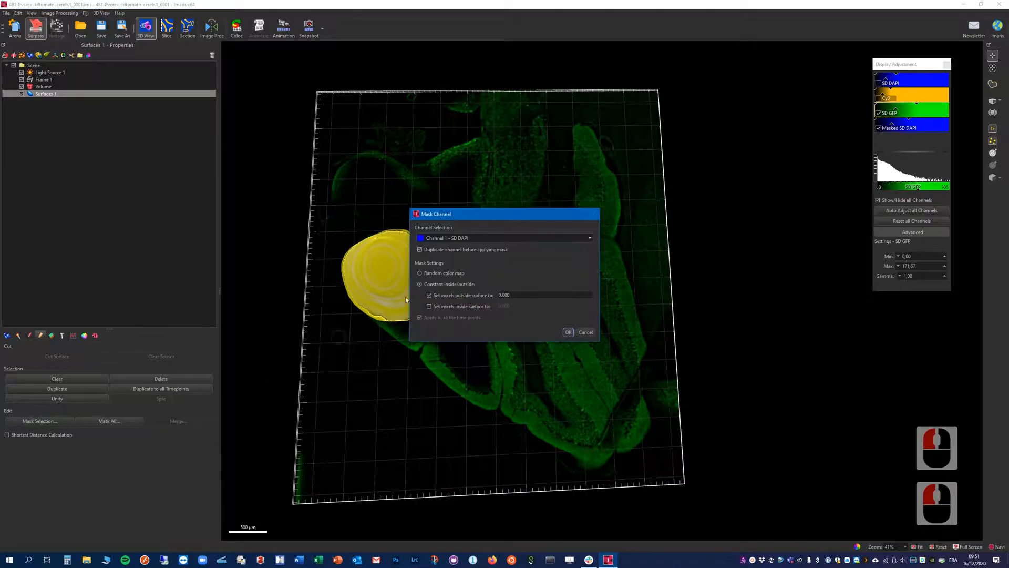
pyautogui.click(465, 239)
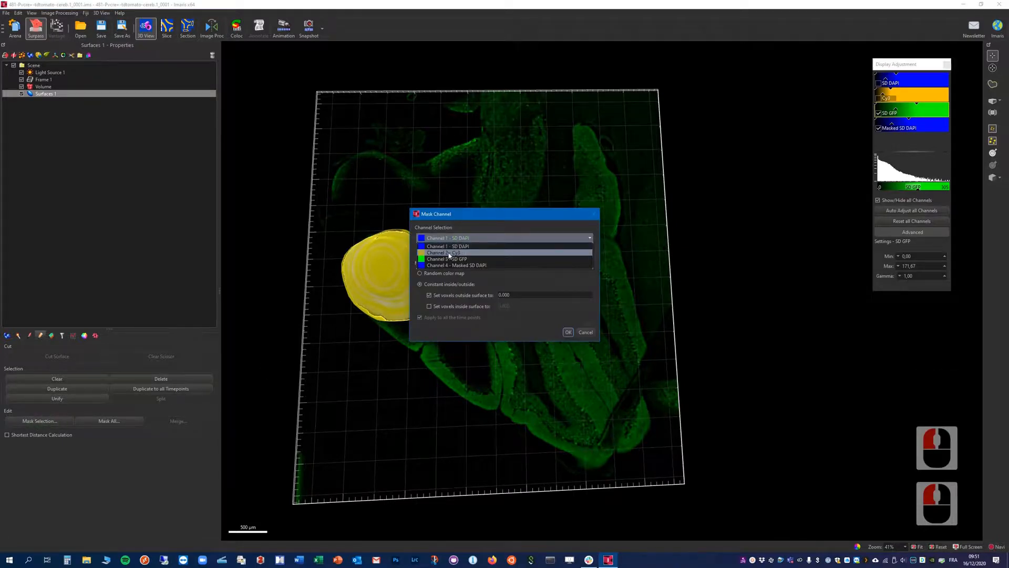
pyautogui.click(455, 253)
pyautogui.click(568, 333)
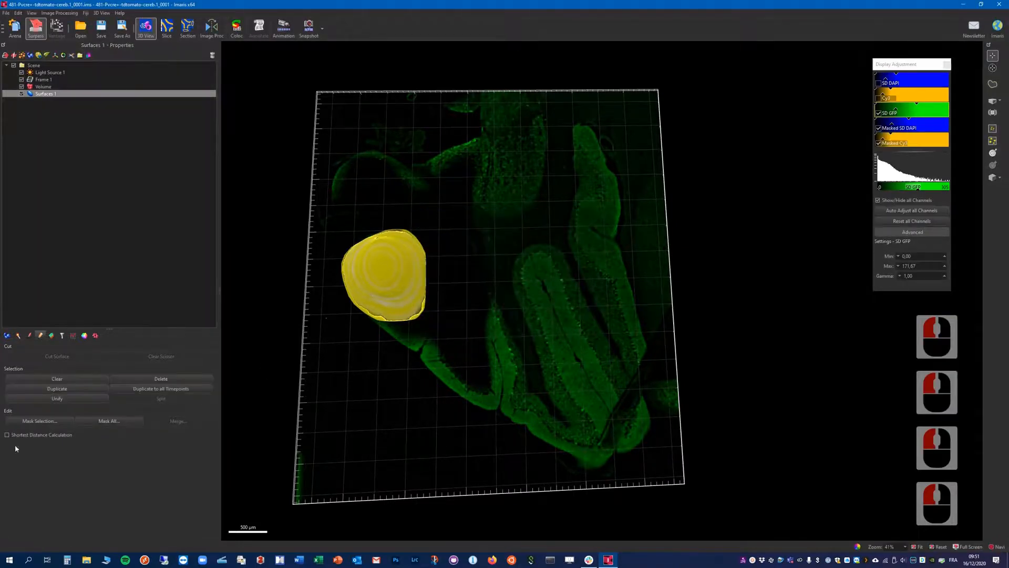
# Mask a duplicate of Channel 3 - SD GFP with the selected surface, setting voxels outside the surface to 0.
pyautogui.click(40, 420)
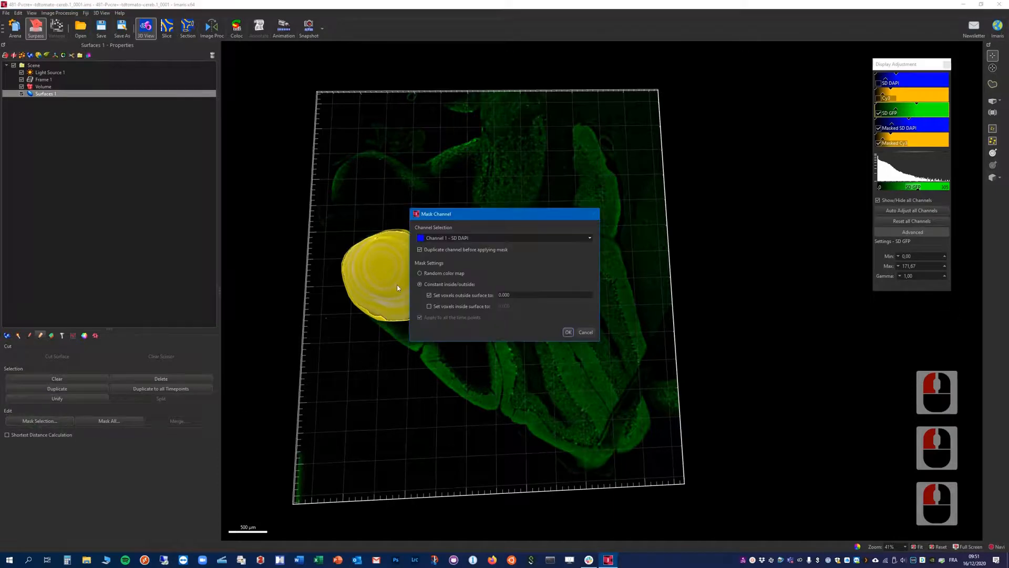
pyautogui.click(443, 238)
pyautogui.click(450, 260)
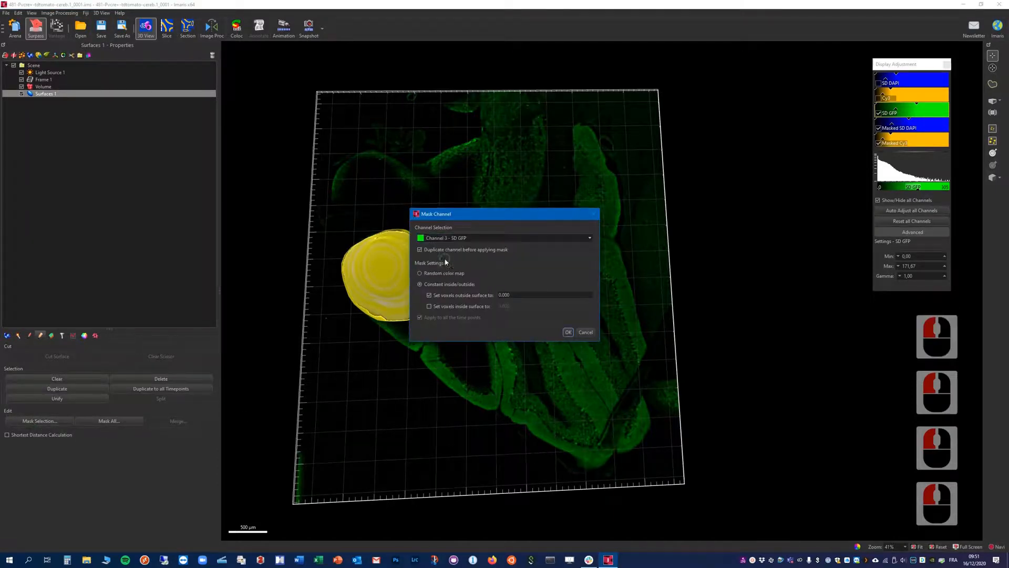
pyautogui.click(568, 332)
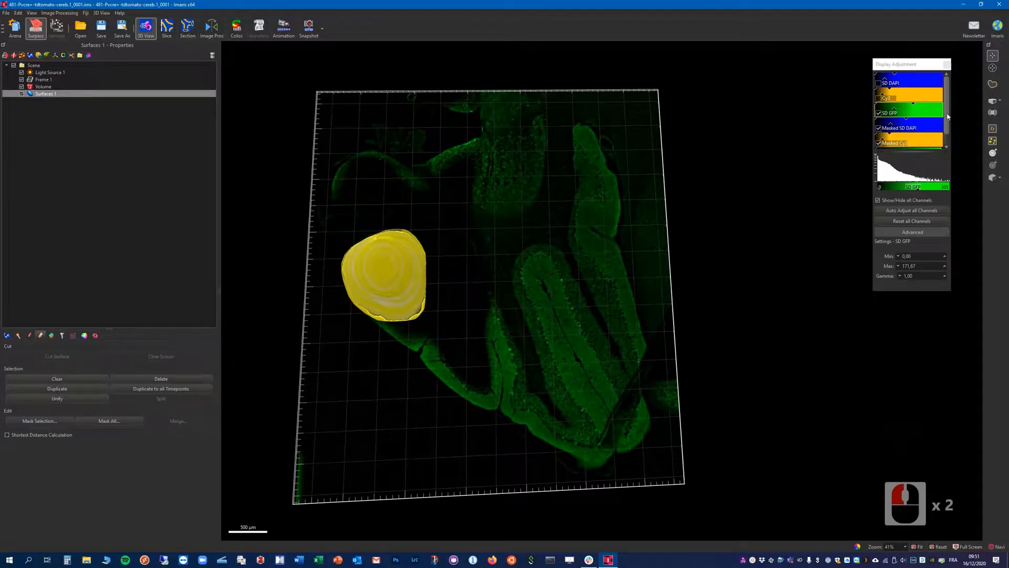
# Open the Masked SD DAPI channel's properties and replace "Masked SD" in its name with "Region 1".
pyautogui.moveTo(947, 114); pyautogui.dragTo(948, 131)
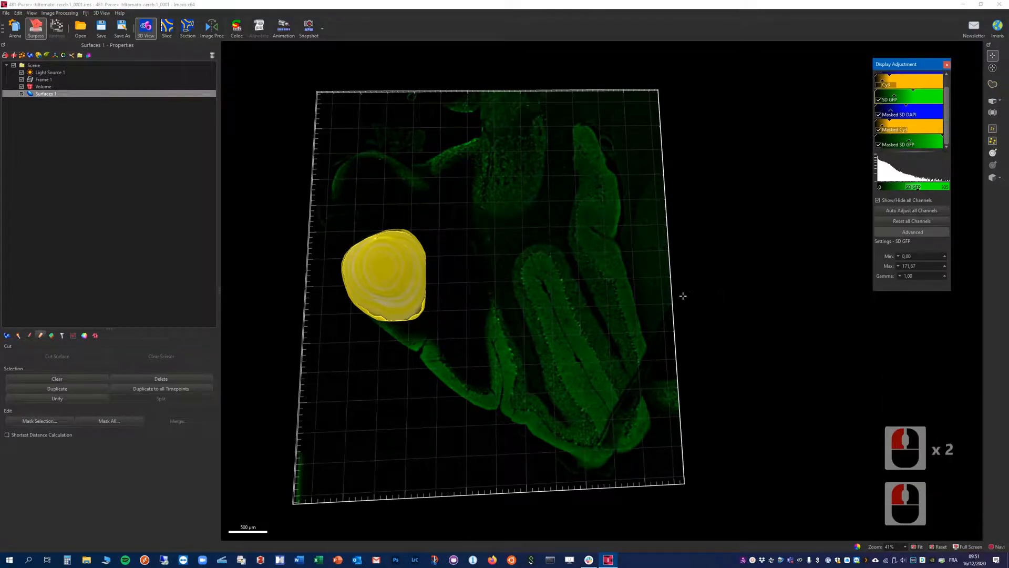
pyautogui.click(899, 116)
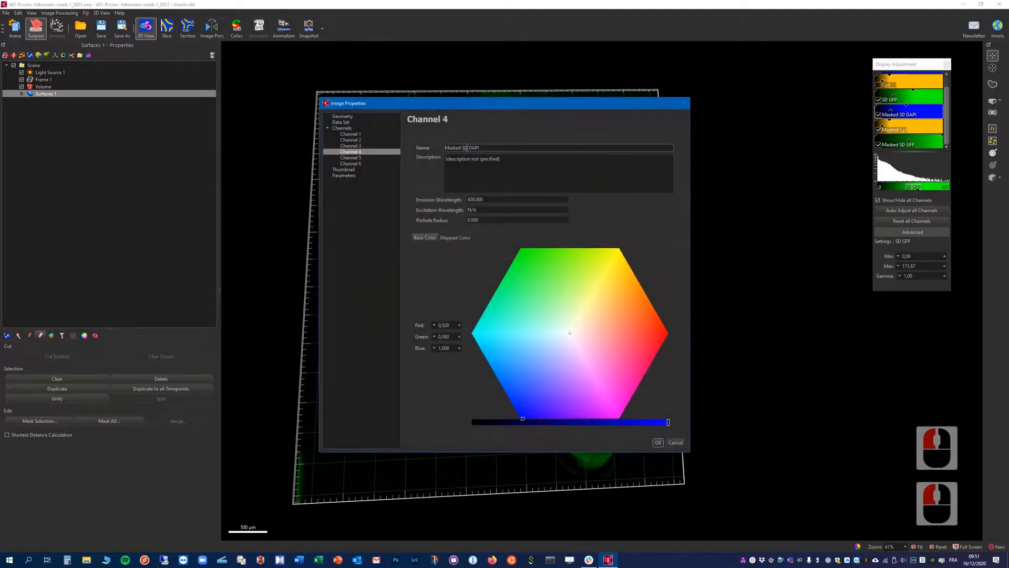
pyautogui.moveTo(466, 147); pyautogui.dragTo(444, 148)
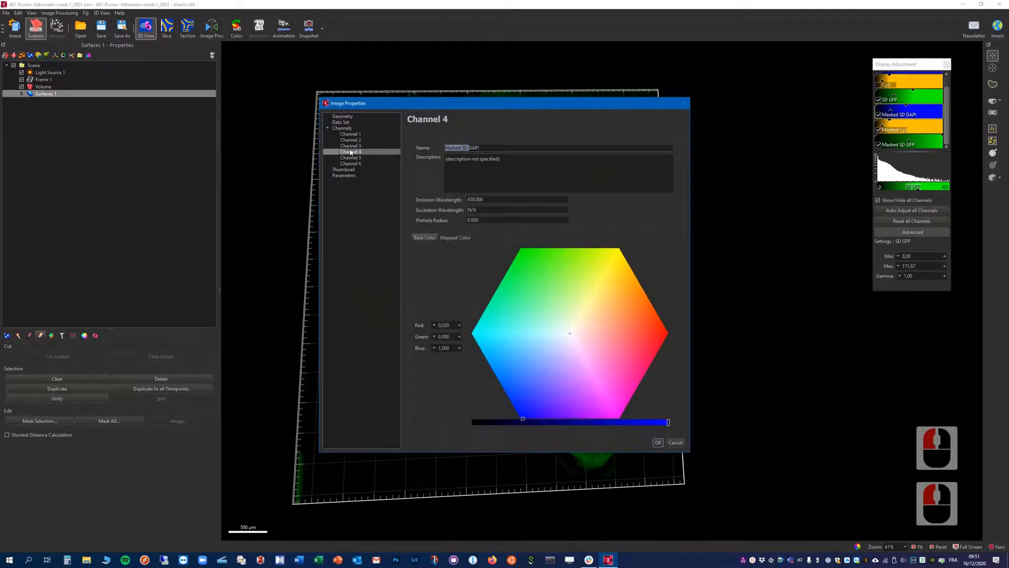
pyautogui.write('Region 1')
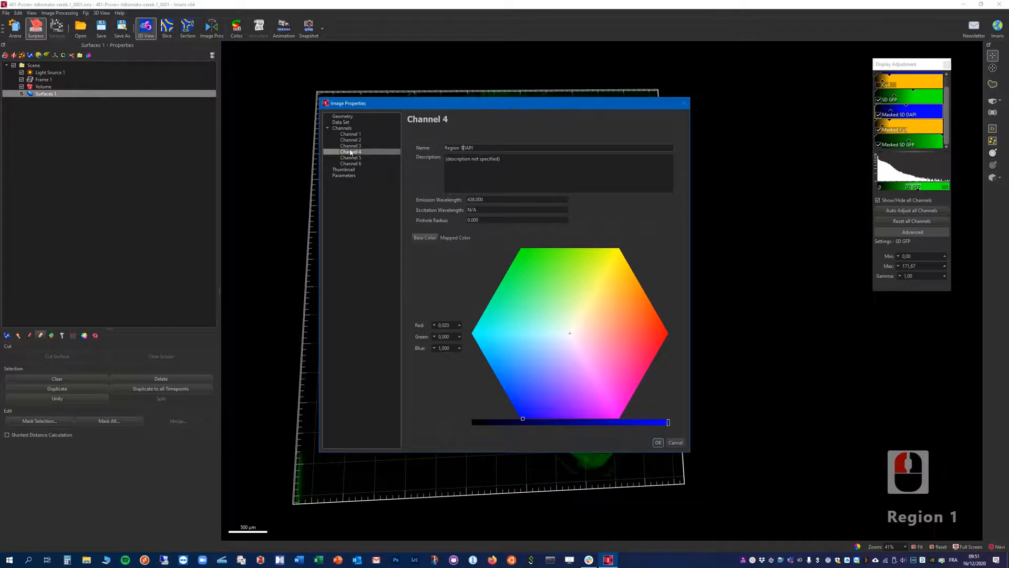
# Complete the masked DAPI channel's name as "Region 1 - DAPI" and rename the Masked Cy3 channel as "Region 1 - Cy3".
pyautogui.write(' -')
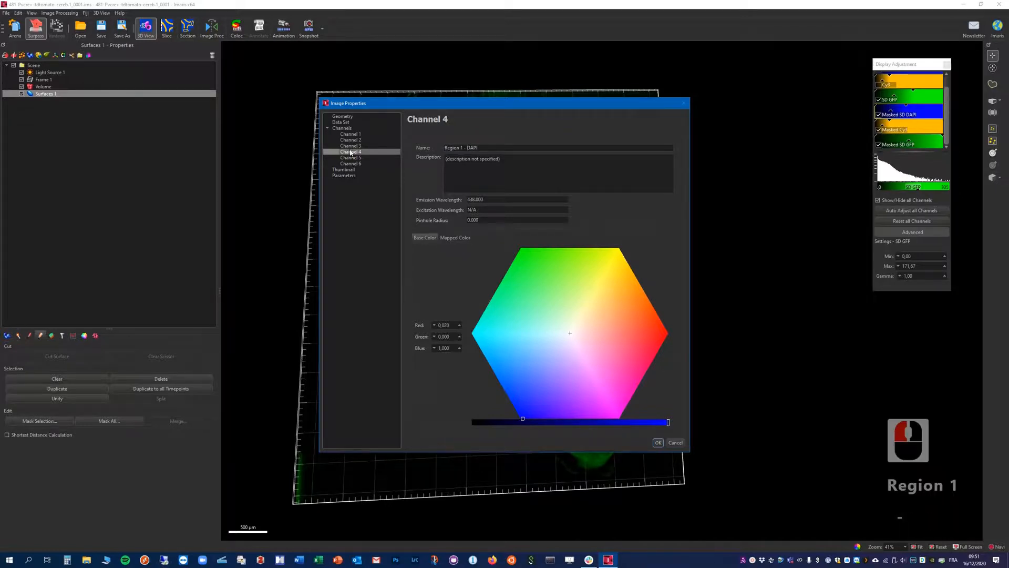
pyautogui.click(658, 442)
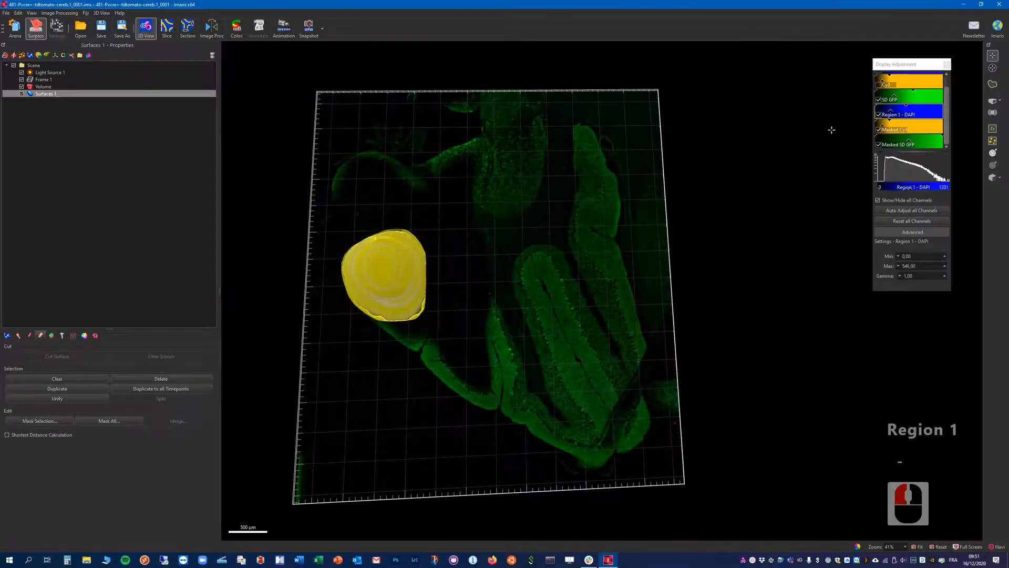
pyautogui.doubleClick(891, 128)
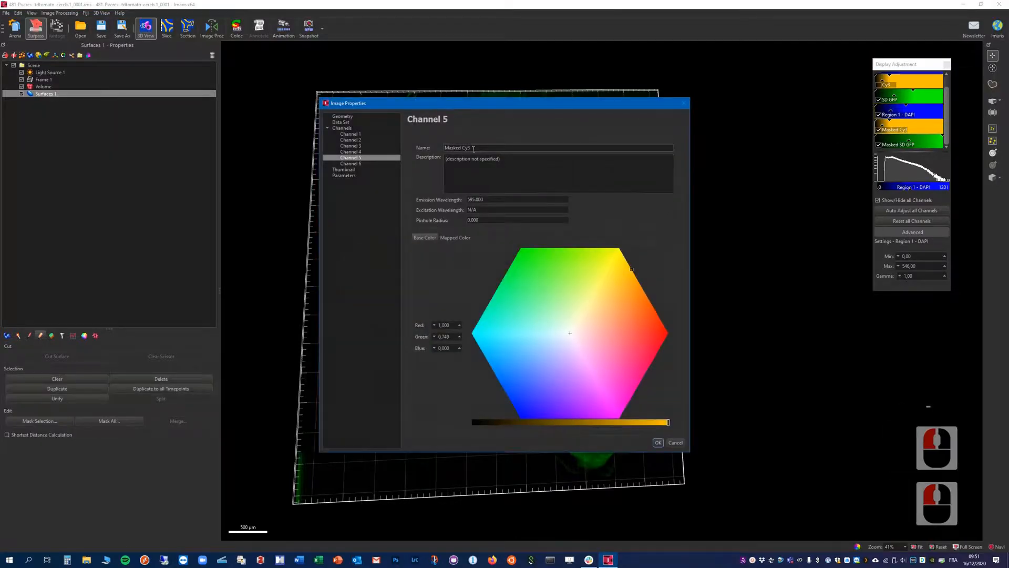
pyautogui.doubleClick(461, 148)
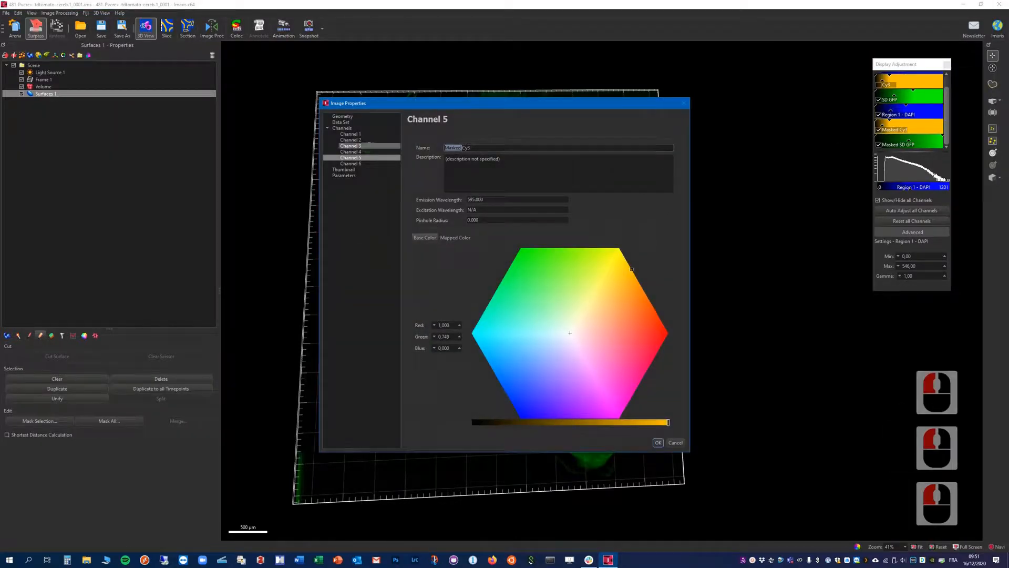
pyautogui.write('Region 1 -')
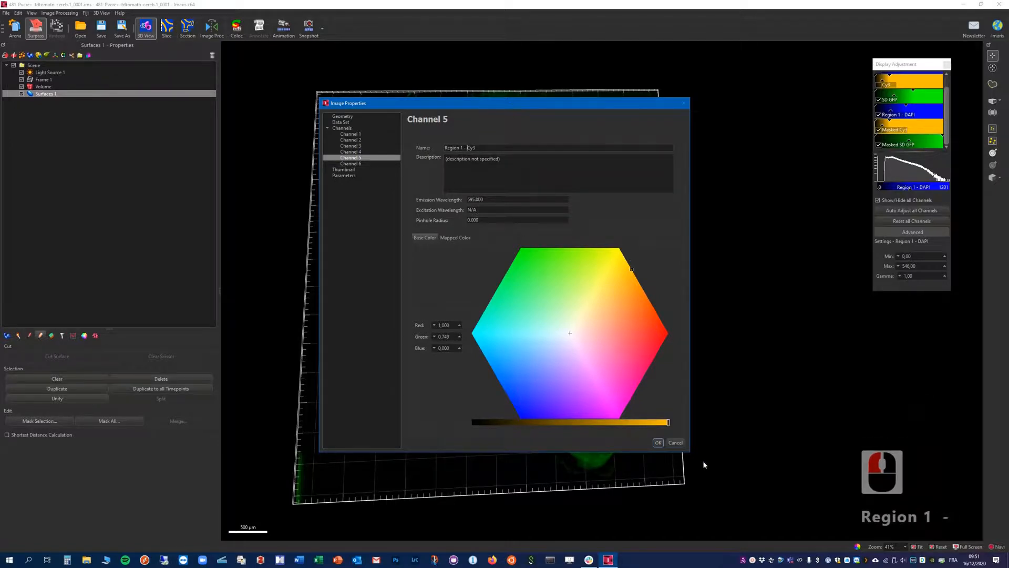
pyautogui.click(658, 443)
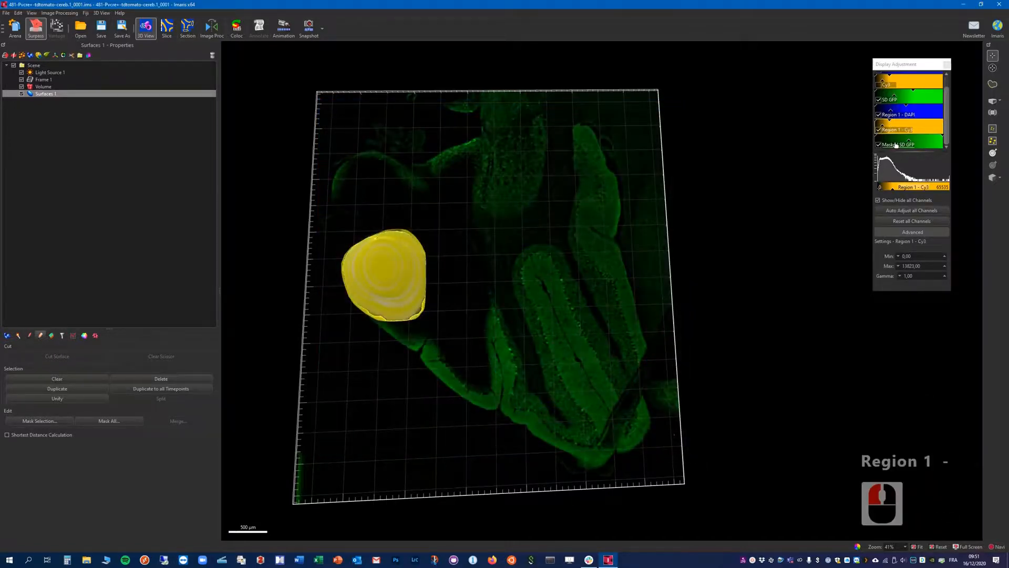
# Rename the Masked SD GFP channel as "Region 1 - GFP".
pyautogui.doubleClick(895, 145)
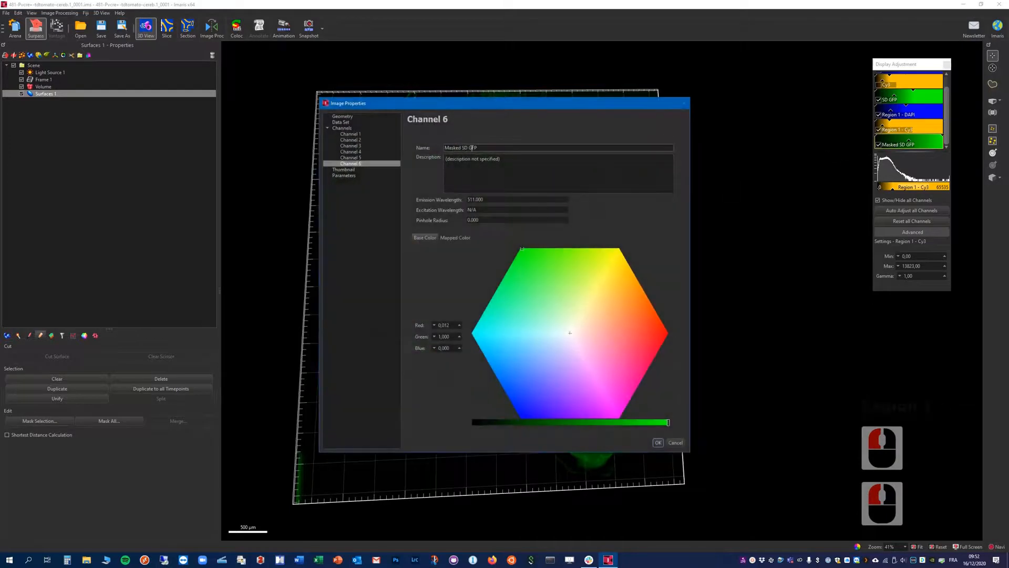
pyautogui.moveTo(470, 148); pyautogui.dragTo(362, 147)
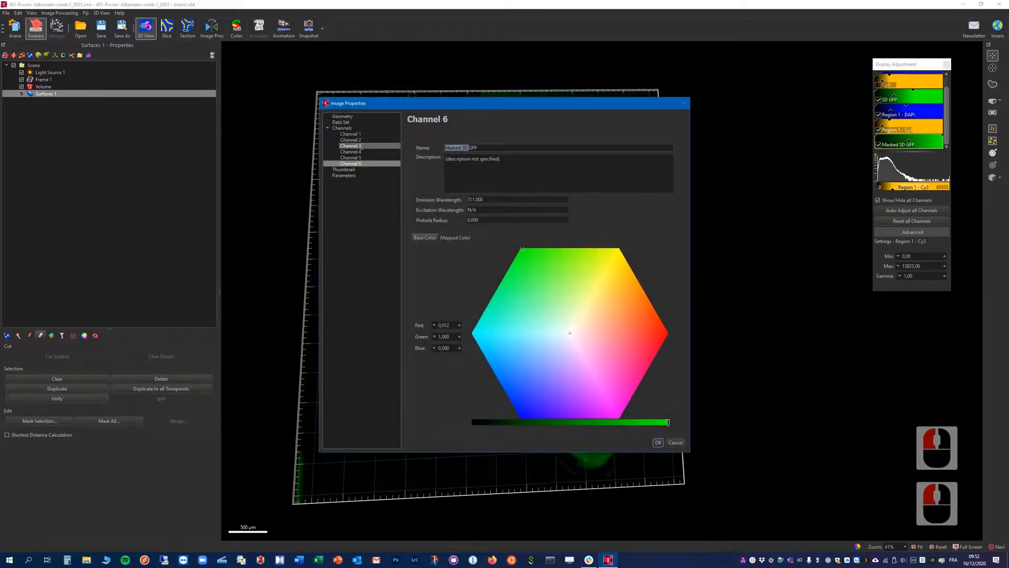
pyautogui.write('Region ')
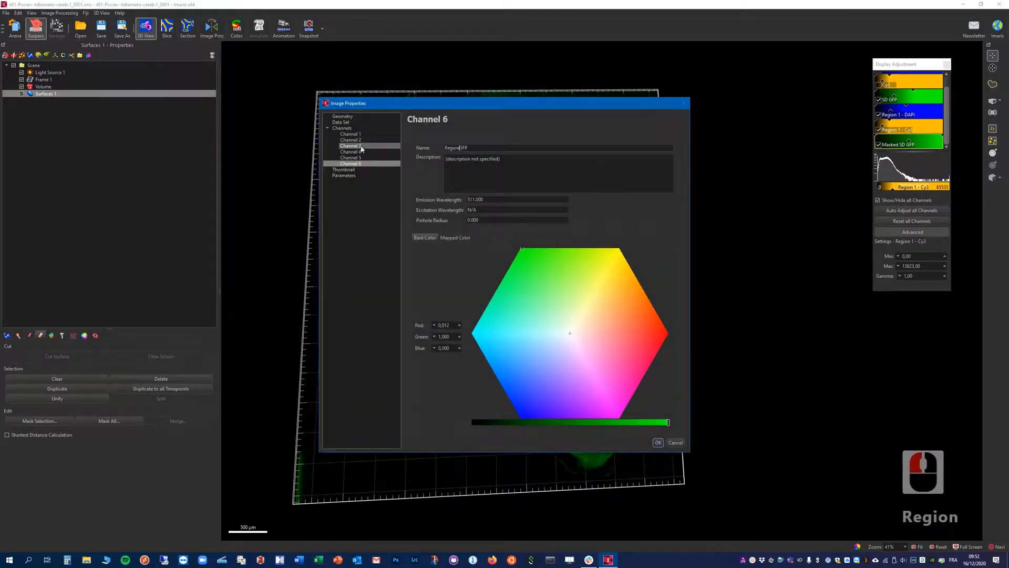
pyautogui.write('1')
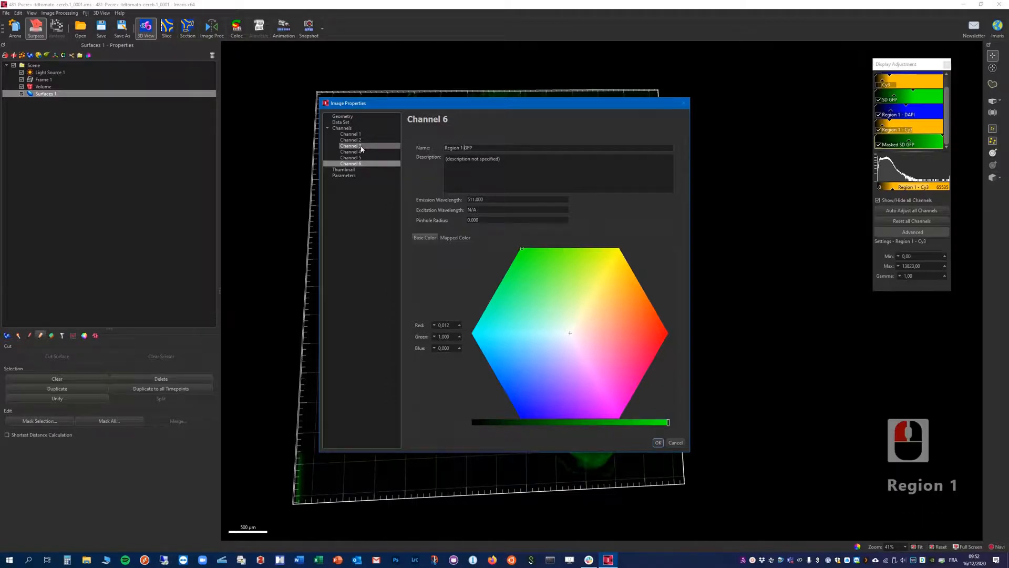
pyautogui.write(' -')
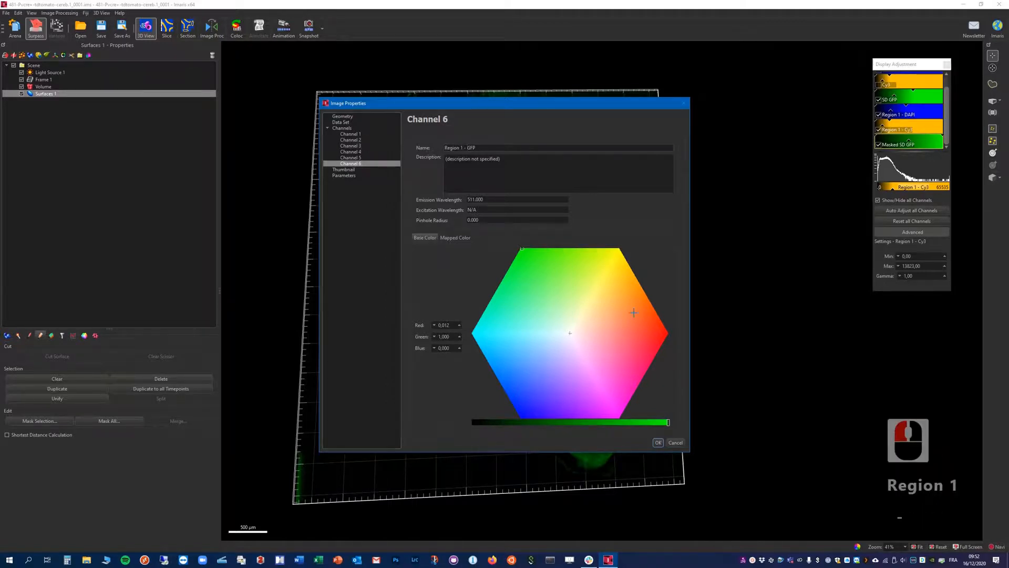
pyautogui.click(658, 442)
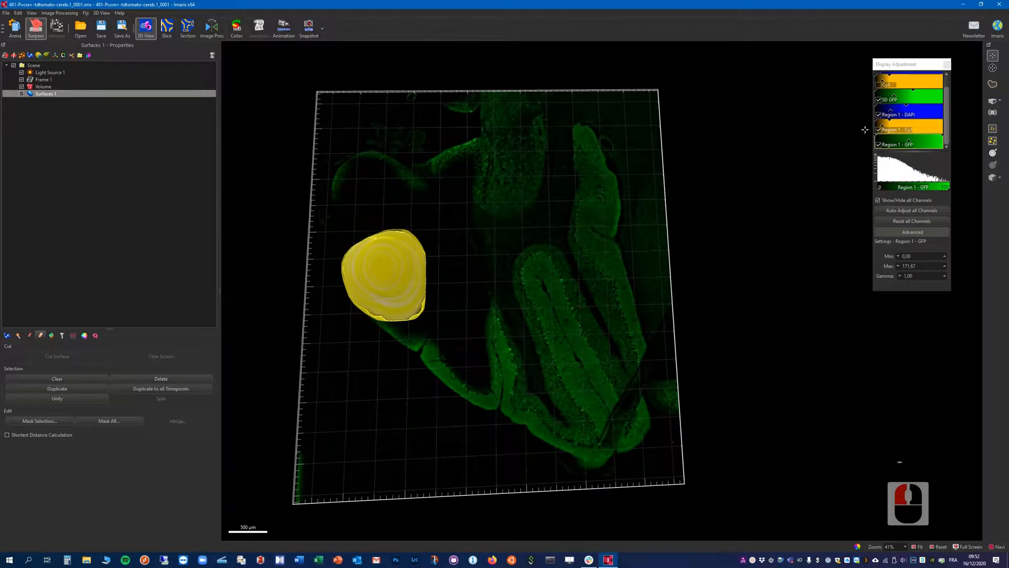
# Hide the original SD GFP channel and the Surfaces 1 object, leaving only the three Region 1 channels displayed.
pyautogui.moveTo(947, 114); pyautogui.dragTo(944, 93)
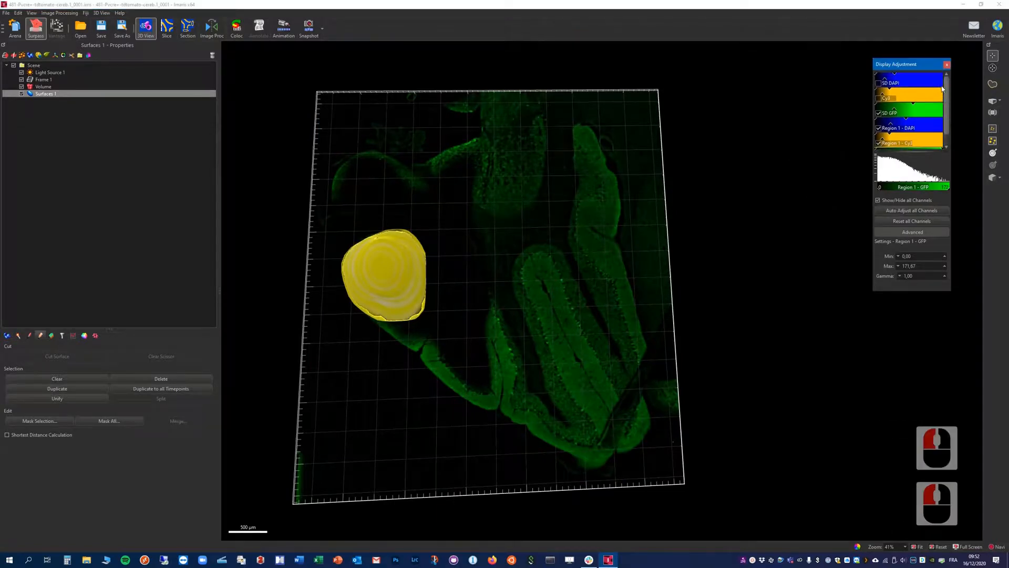
pyautogui.click(878, 112)
pyautogui.moveTo(947, 116); pyautogui.dragTo(948, 145)
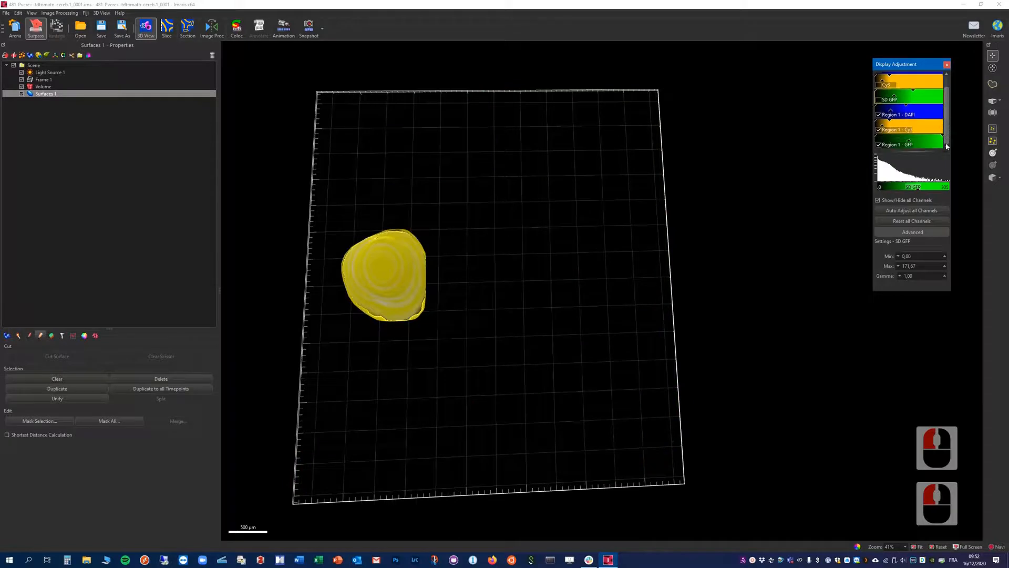
pyautogui.click(21, 94)
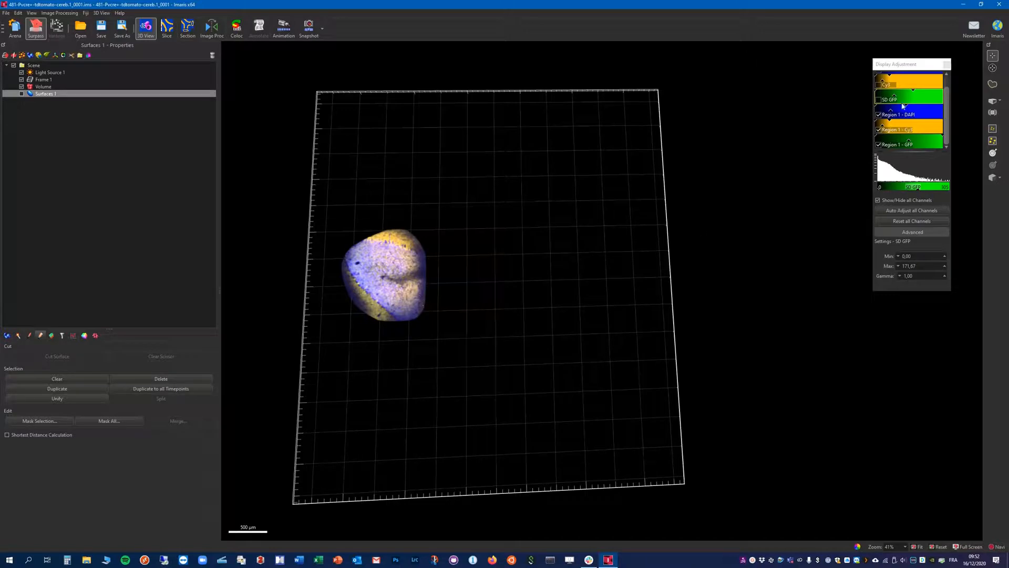
# Switch the Region 1 DAPI and Cy3 channels off and back on to inspect the masked signals separately.
pyautogui.click(878, 115)
pyautogui.click(878, 115)
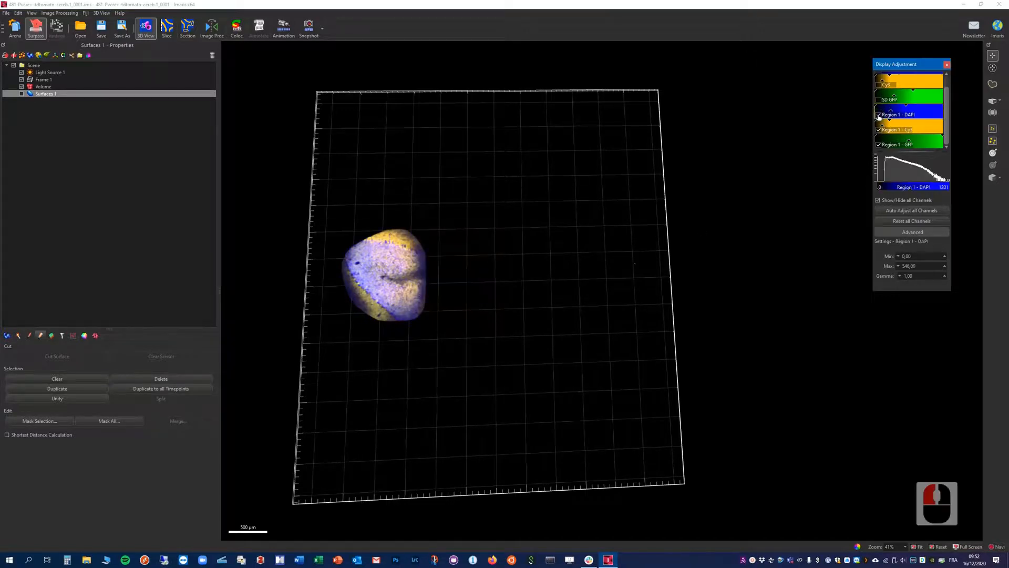
pyautogui.click(879, 130)
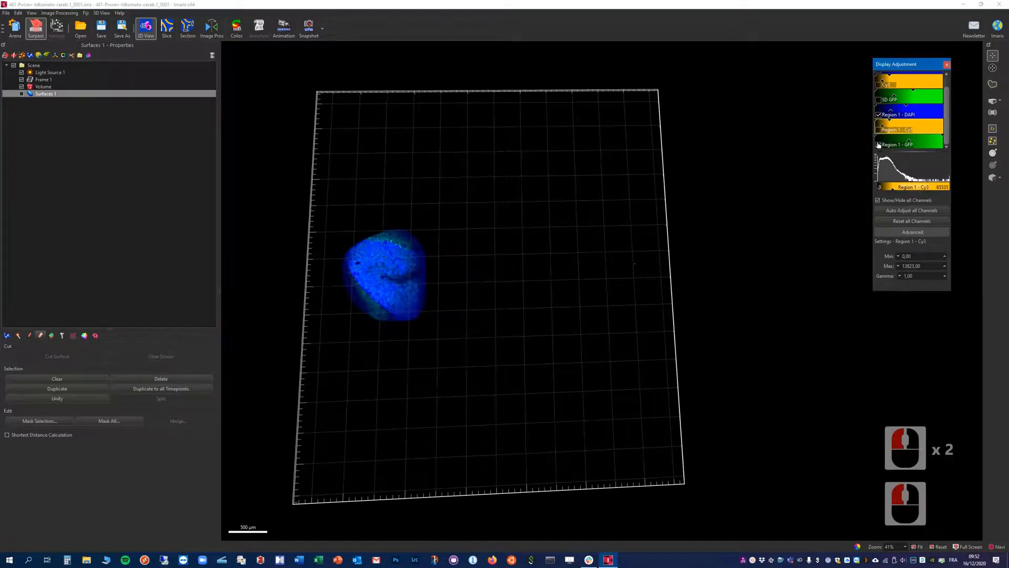
pyautogui.click(878, 114)
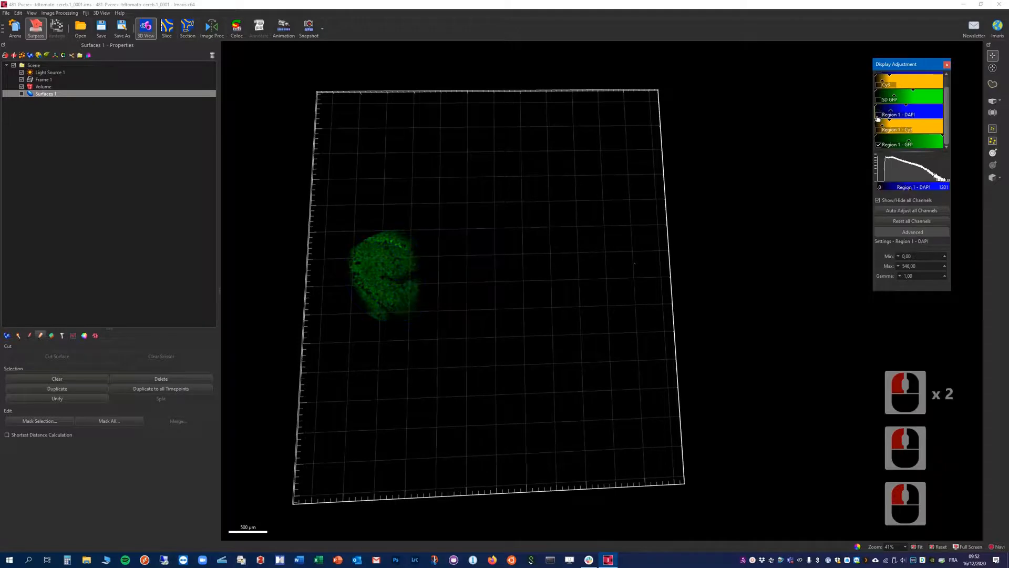
pyautogui.click(878, 115)
pyautogui.click(879, 130)
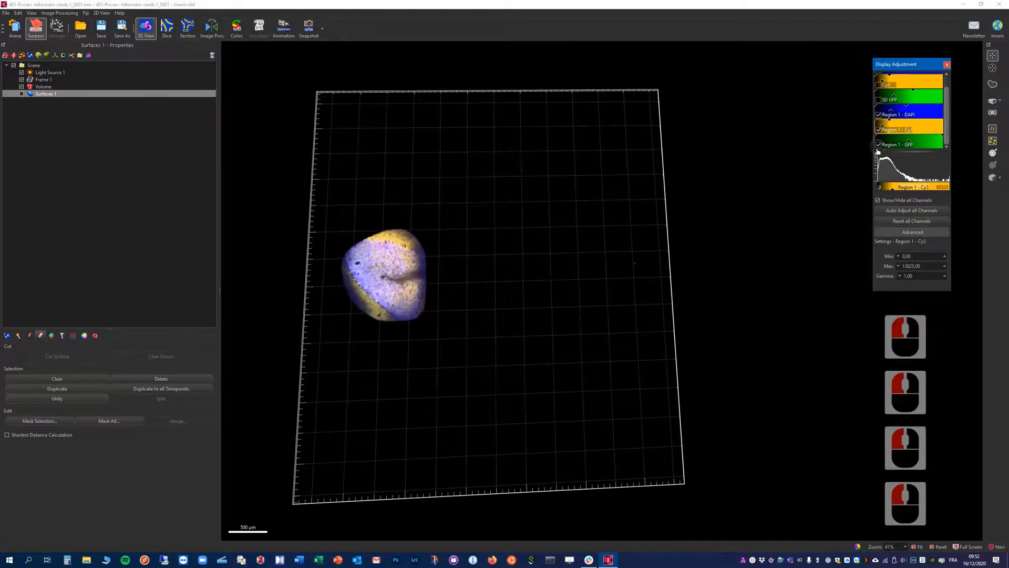
# Hide the three Region 1 channels and display the original SD GFP channel again.
pyautogui.click(878, 114)
pyautogui.click(878, 130)
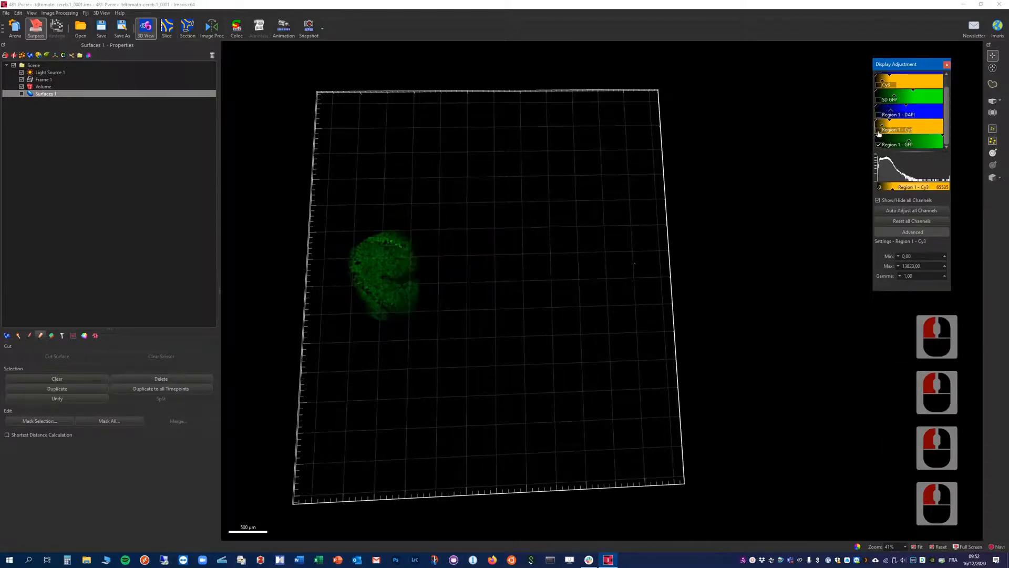
pyautogui.click(878, 145)
pyautogui.scroll(4, 893, 116)
pyautogui.click(878, 113)
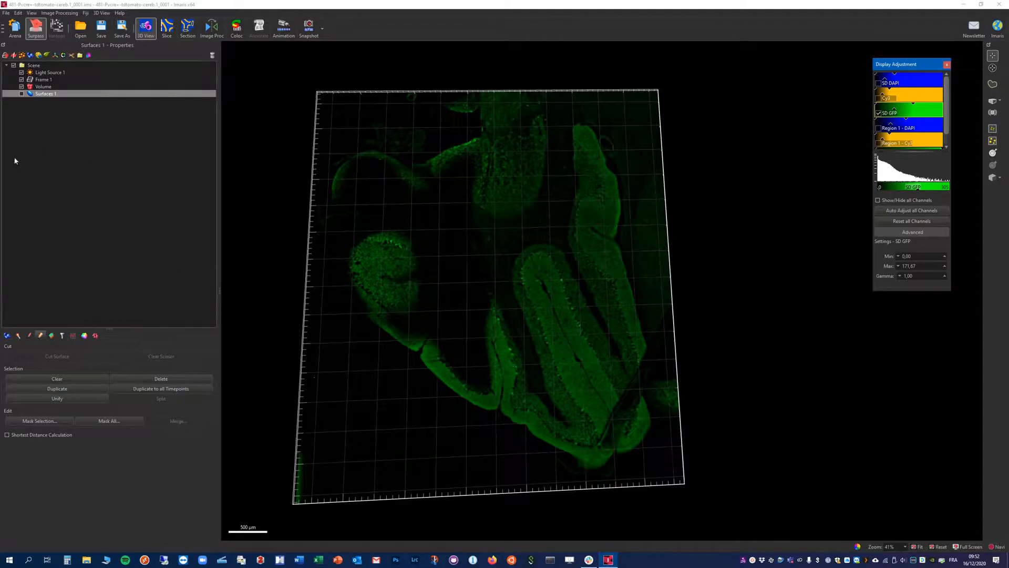
# Add a second Surfaces object with surface classification and shortest distance calculation off, skipping automatic creation to edit it manually.
pyautogui.click(30, 56)
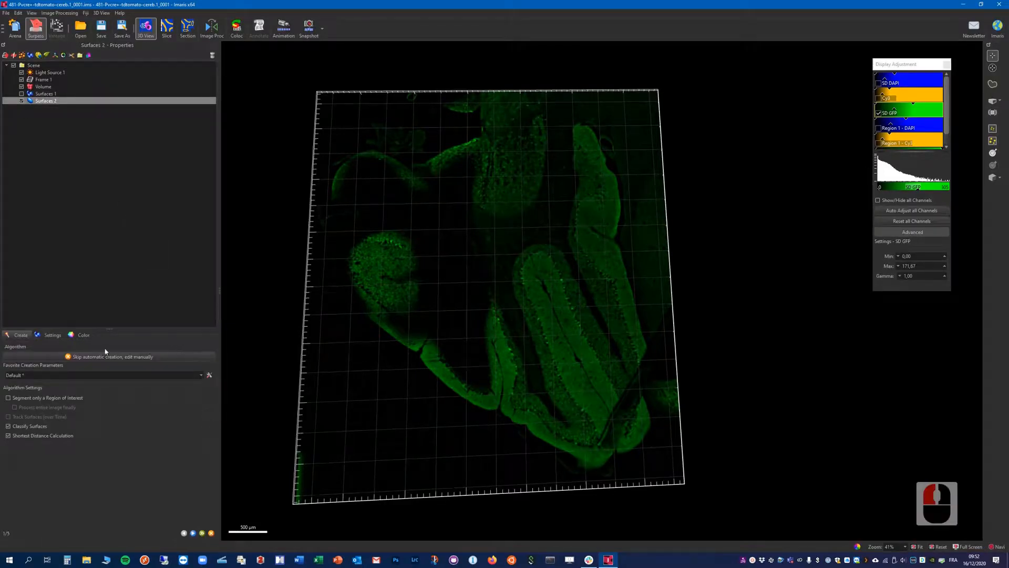
pyautogui.click(8, 427)
pyautogui.click(9, 435)
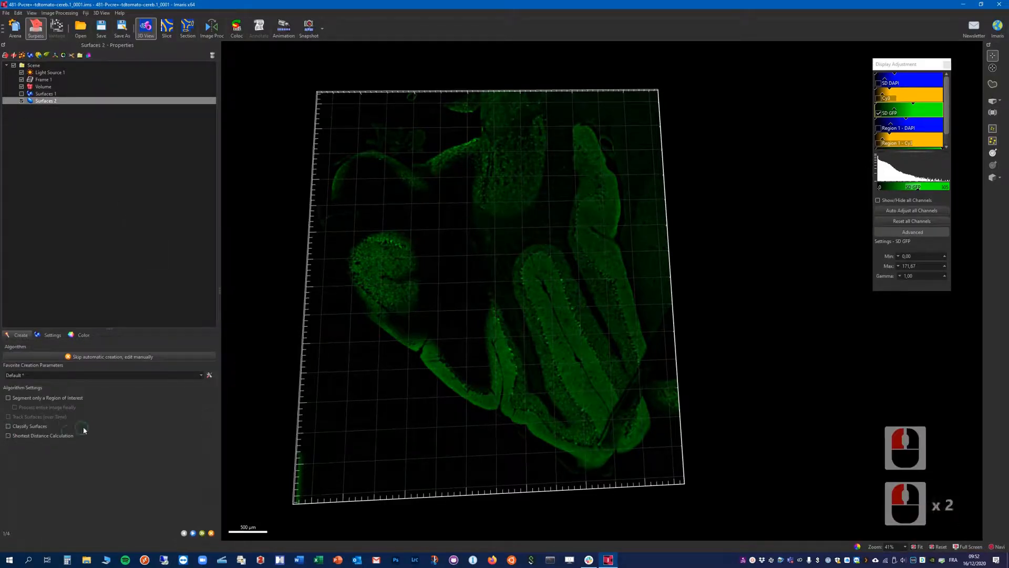
pyautogui.click(119, 358)
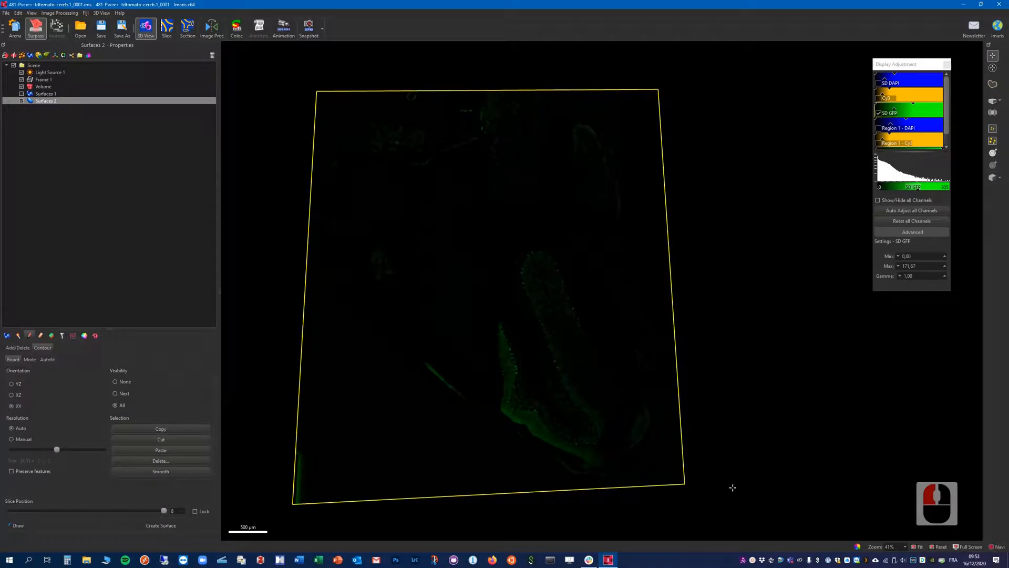
# On slice 1, start a contour just below the tissue's lower-left edge and run it up the narrow lobe's left side to its tip.
pyautogui.click(941, 547)
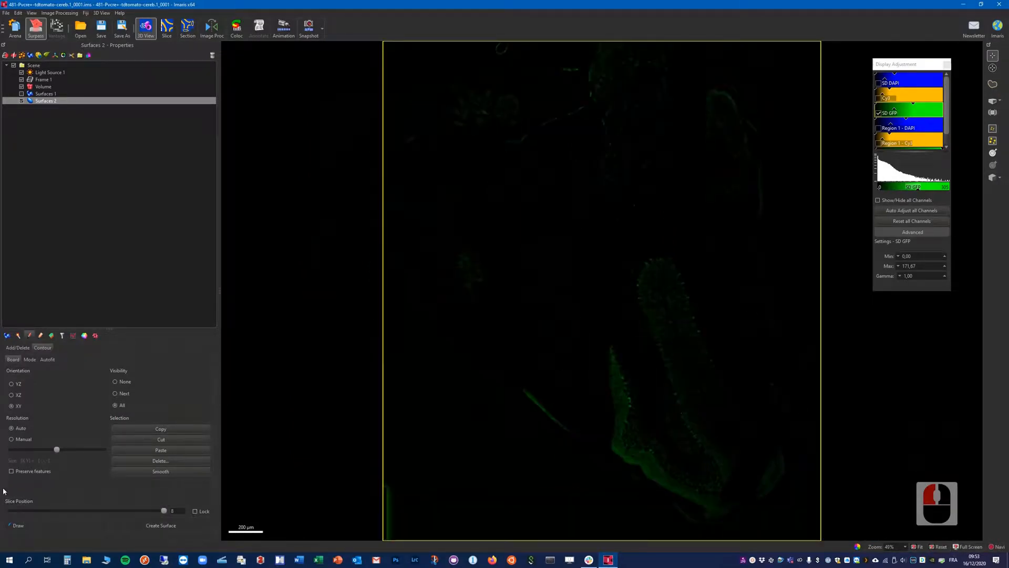
pyautogui.moveTo(164, 510); pyautogui.dragTo(1, 513)
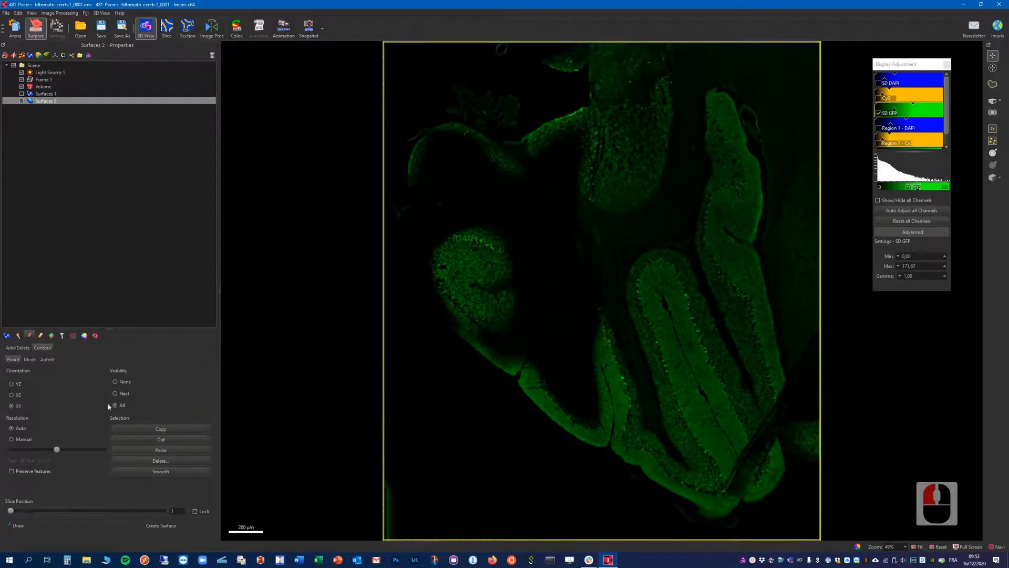
pyautogui.click(33, 523)
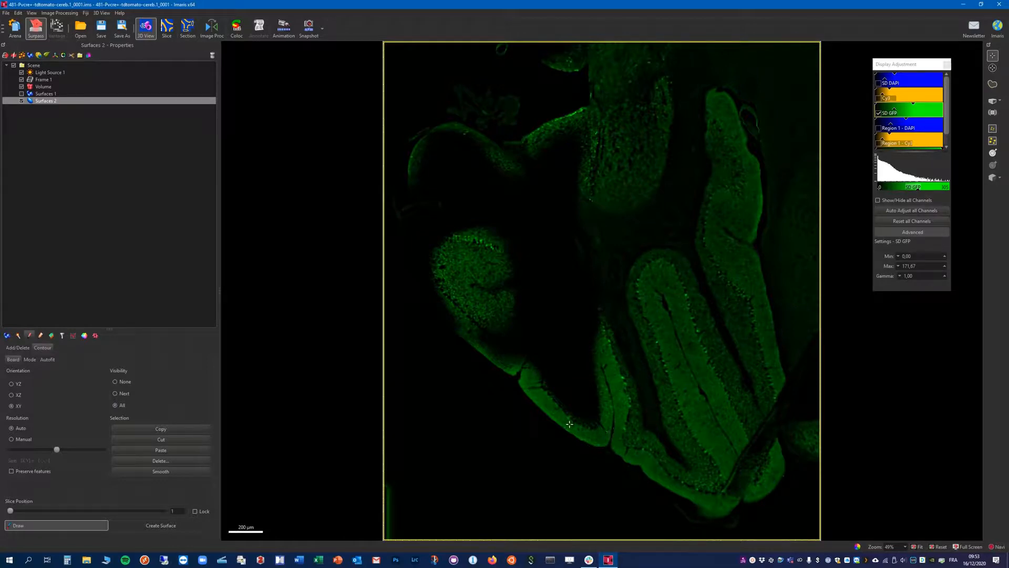
pyautogui.click(580, 447)
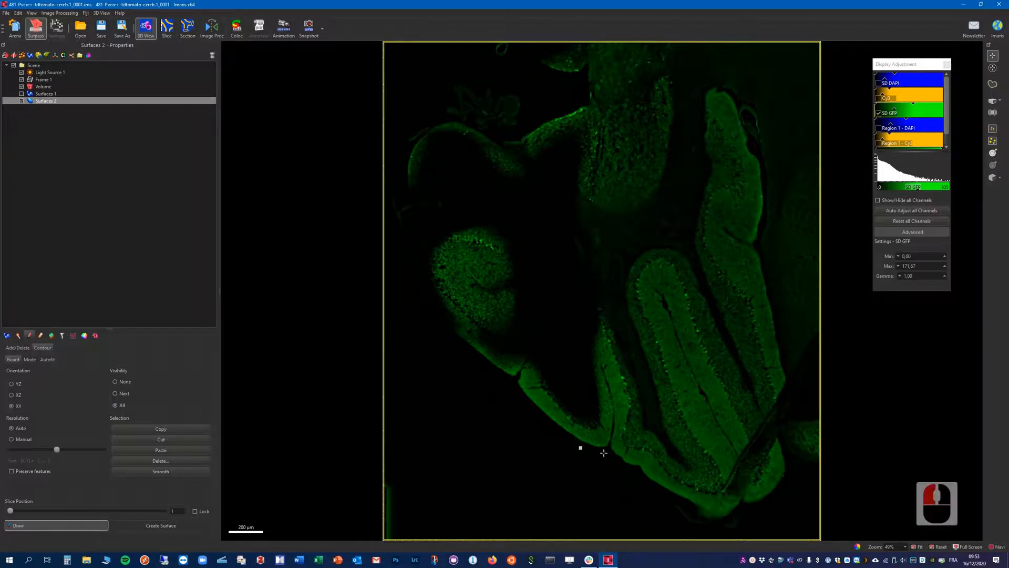
pyautogui.click(586, 422)
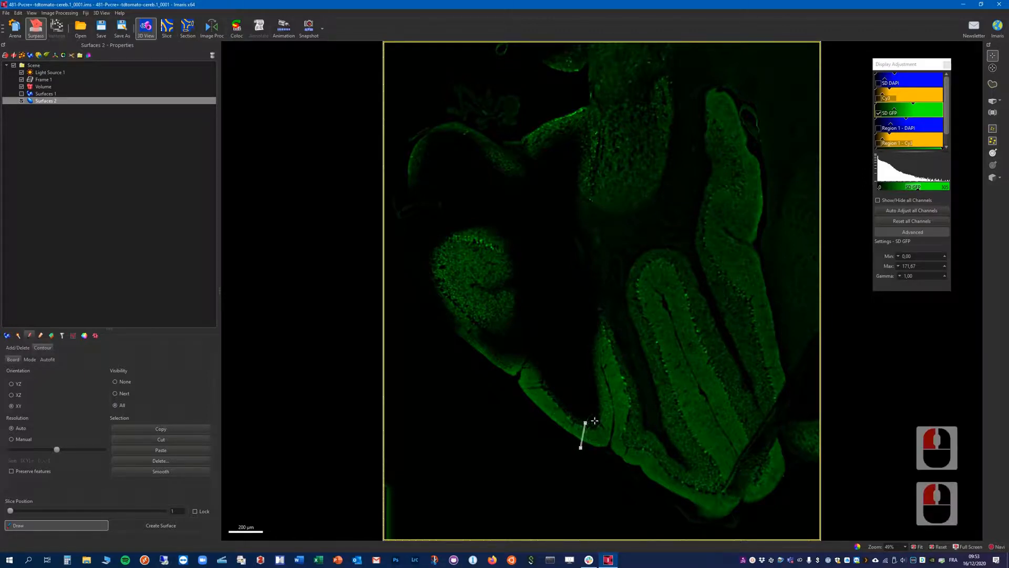
pyautogui.doubleClick(596, 420)
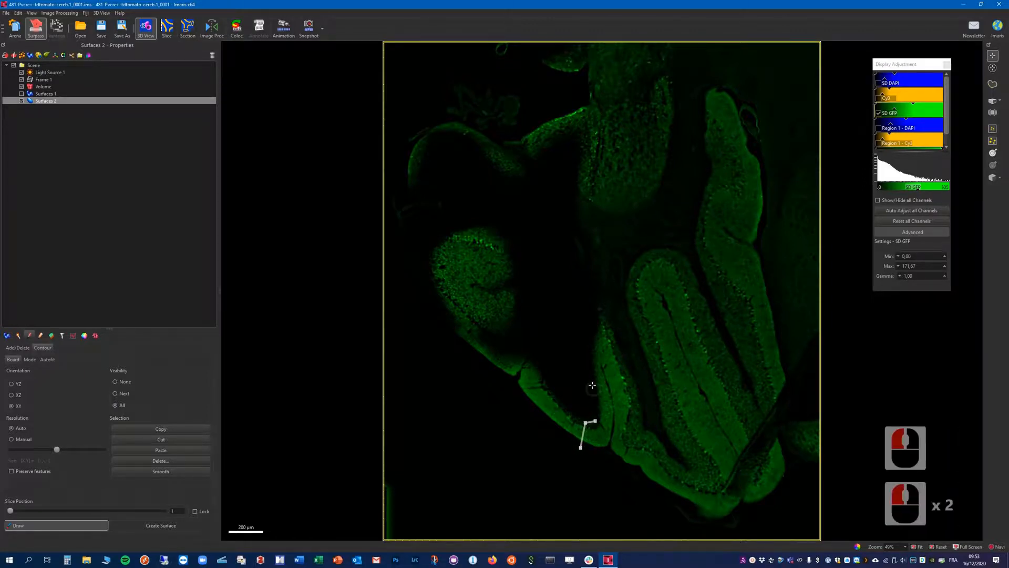
pyautogui.click(594, 326)
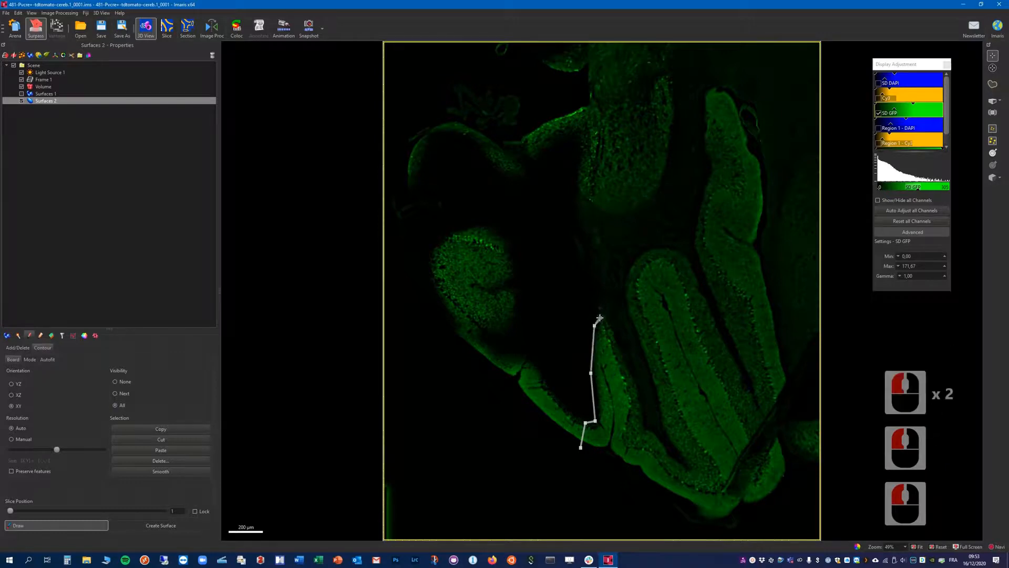
pyautogui.click(600, 317)
# Extend the contour from the narrow lobe's tip down its right side, following the row of bright cells.
pyautogui.click(610, 333)
pyautogui.click(618, 357)
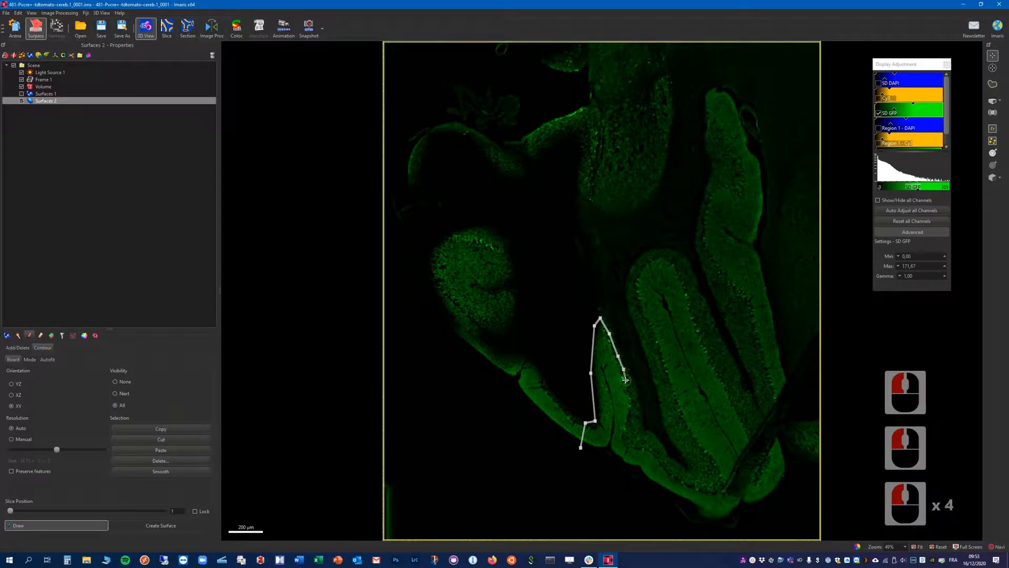
pyautogui.click(626, 380)
pyautogui.scroll(13, 626, 380)
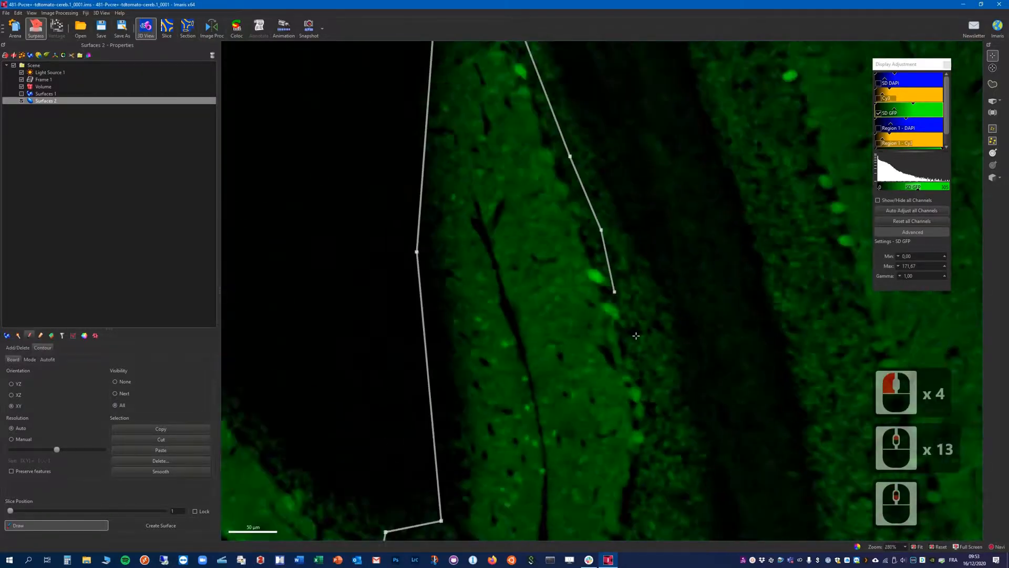
pyautogui.scroll(-5, 636, 335)
pyautogui.click(639, 347)
pyautogui.click(642, 372)
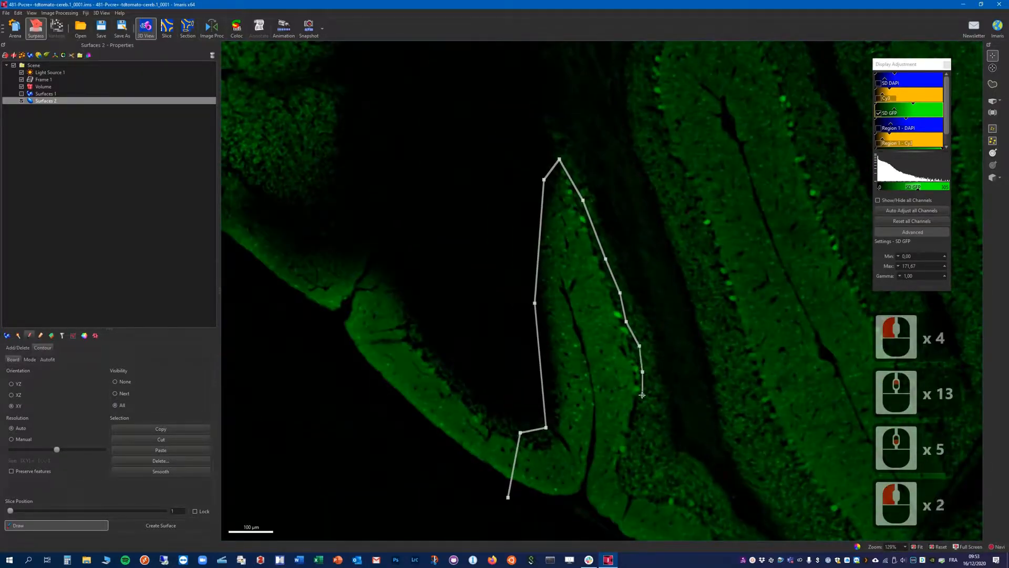
pyautogui.click(635, 430)
pyautogui.moveTo(626, 474); pyautogui.dragTo(625, 463)
pyautogui.click(622, 449)
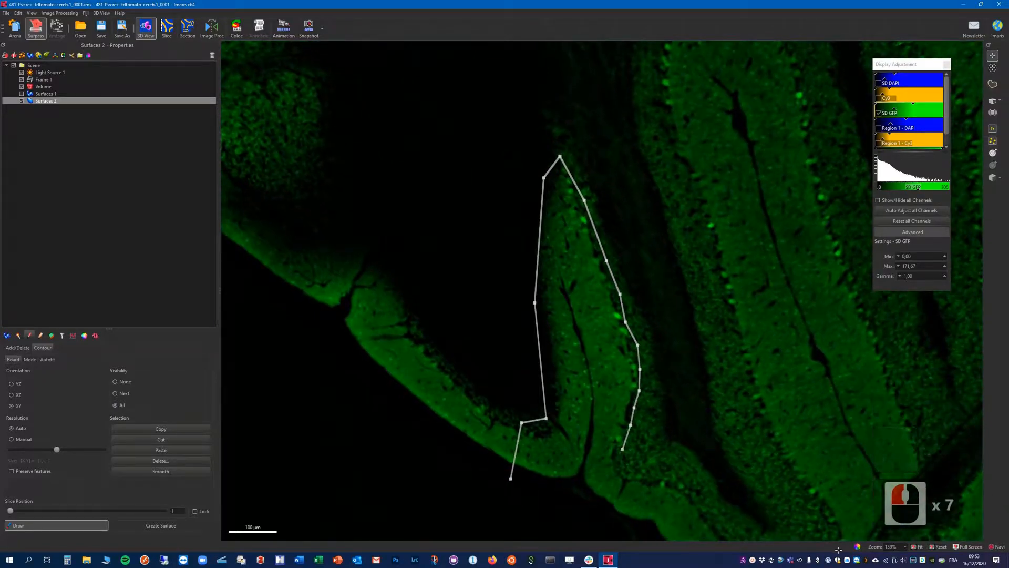
# Continue the contour around the narrow lobe's base and along the inner border of the lower tissue band toward the lower right.
pyautogui.rightClick(623, 449)
pyautogui.scroll(-2, 466, 469)
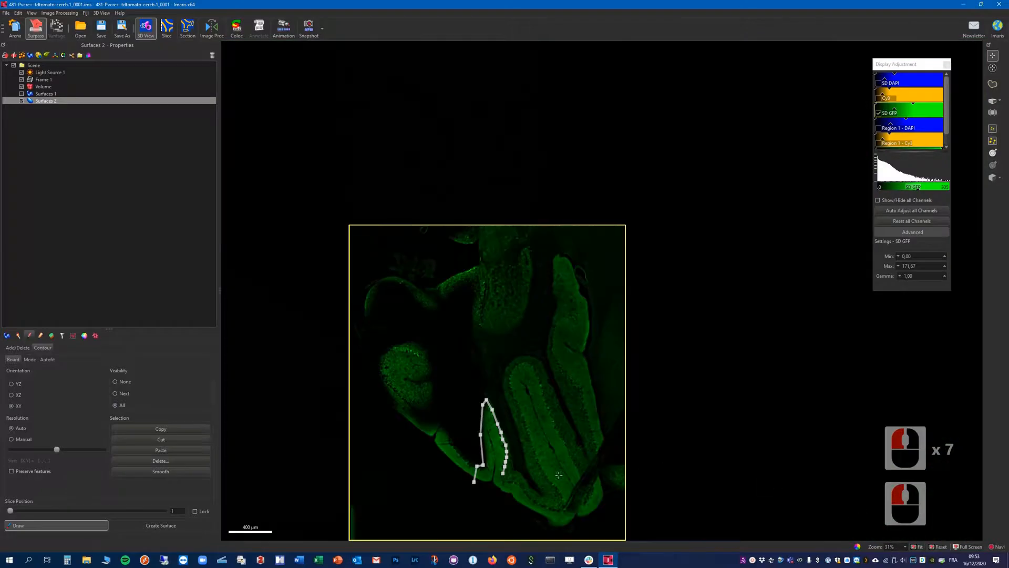
pyautogui.scroll(7, 466, 469)
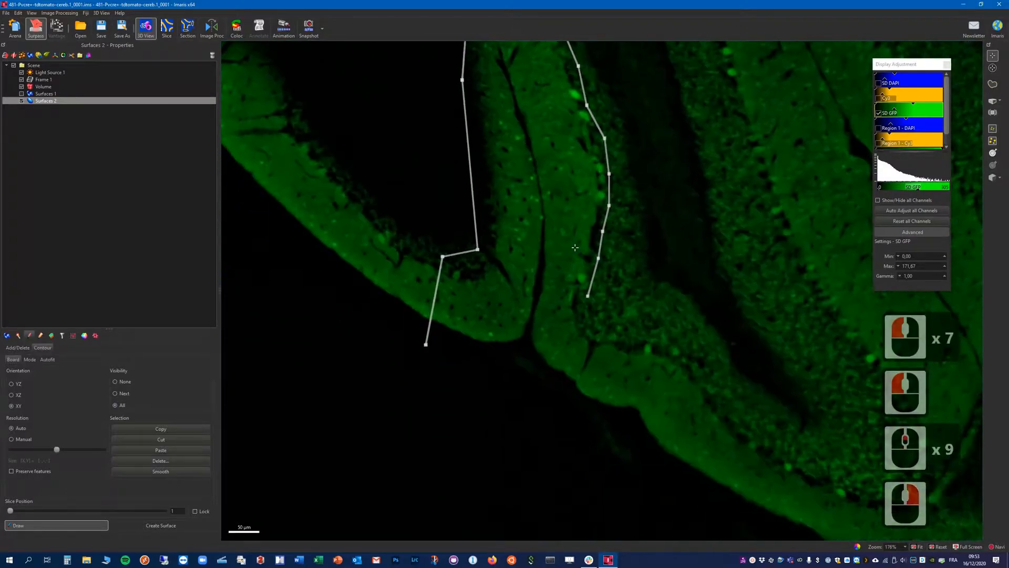
pyautogui.rightClick(583, 311)
pyautogui.click(585, 324)
pyautogui.click(605, 331)
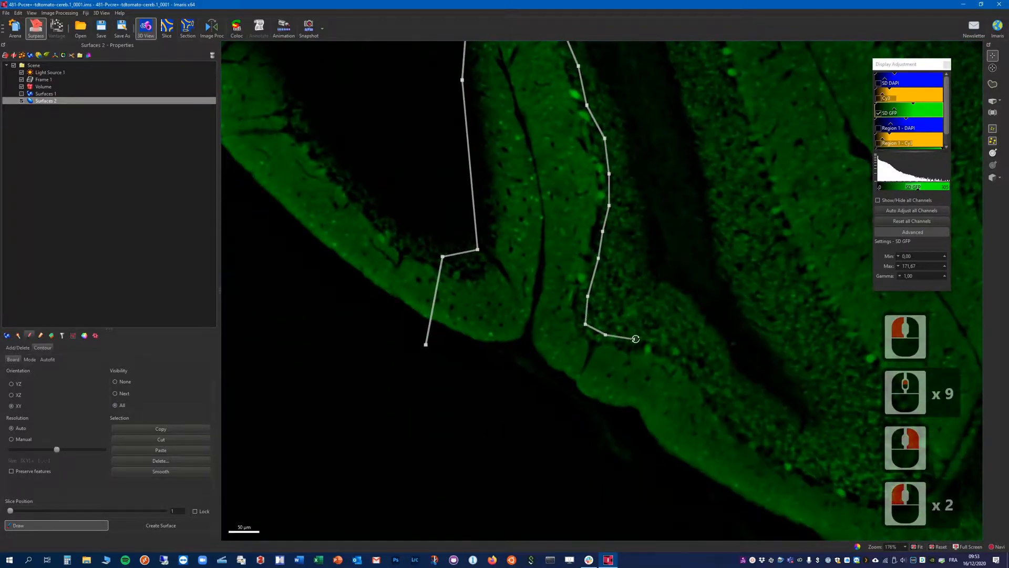
pyautogui.click(630, 333)
pyautogui.click(650, 333)
pyautogui.click(695, 350)
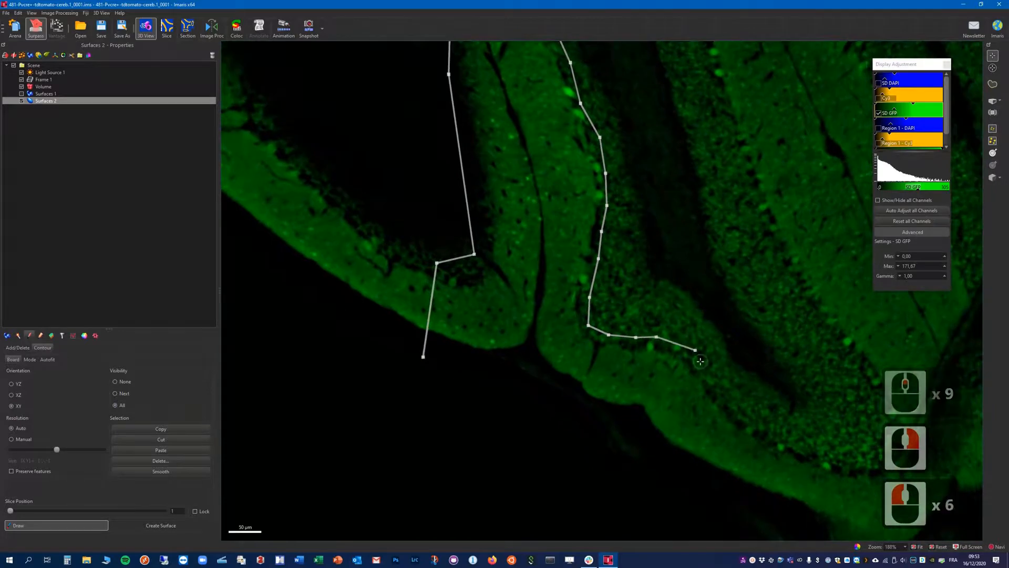
pyautogui.click(701, 363)
pyautogui.click(713, 382)
pyautogui.click(740, 411)
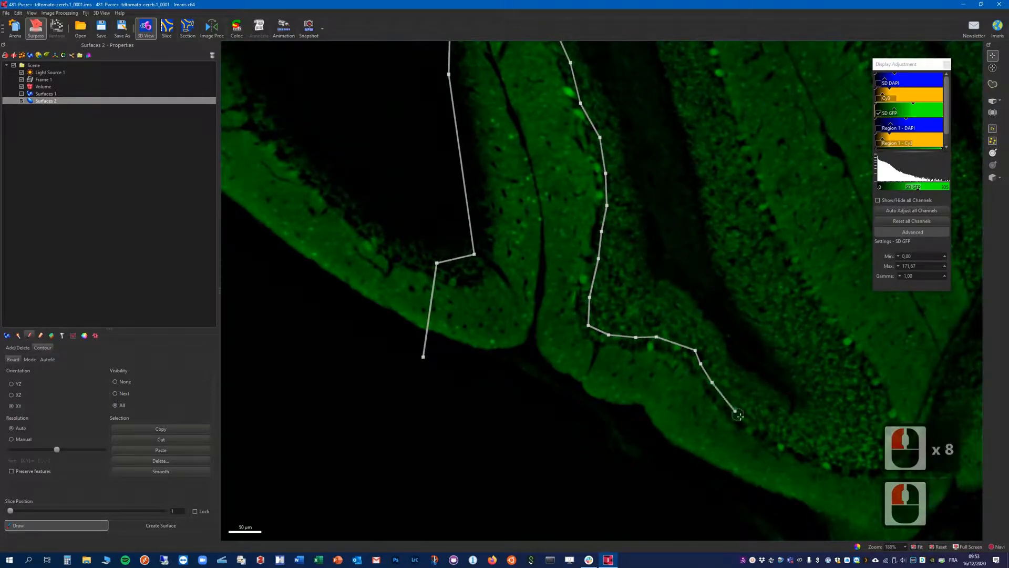
pyautogui.click(765, 424)
# Trace the contour along the rest of the lower band's inner border and around the bend at the foot of the central lobe.
pyautogui.moveTo(766, 423); pyautogui.dragTo(545, 328, button='right')
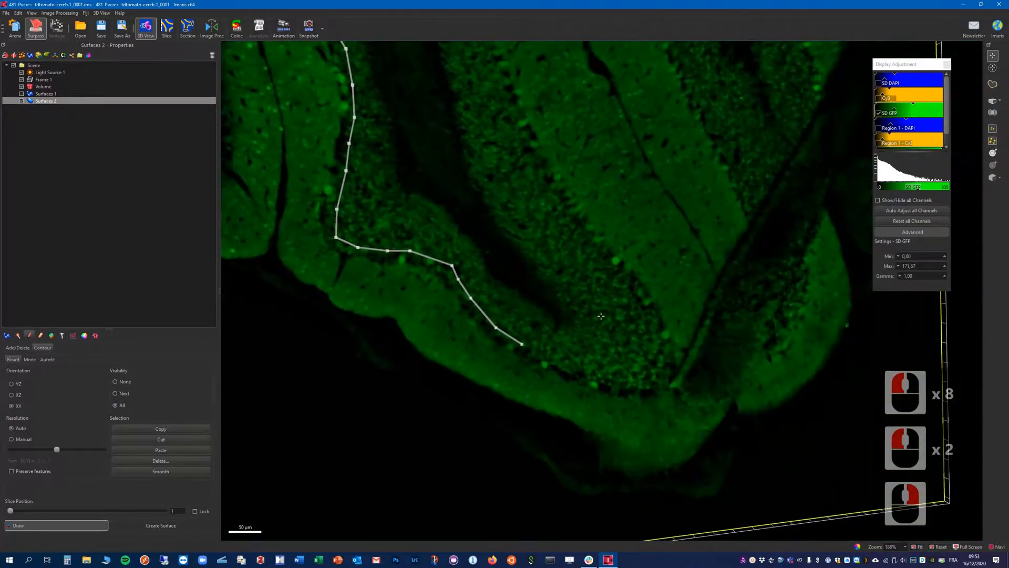
pyautogui.click(541, 353)
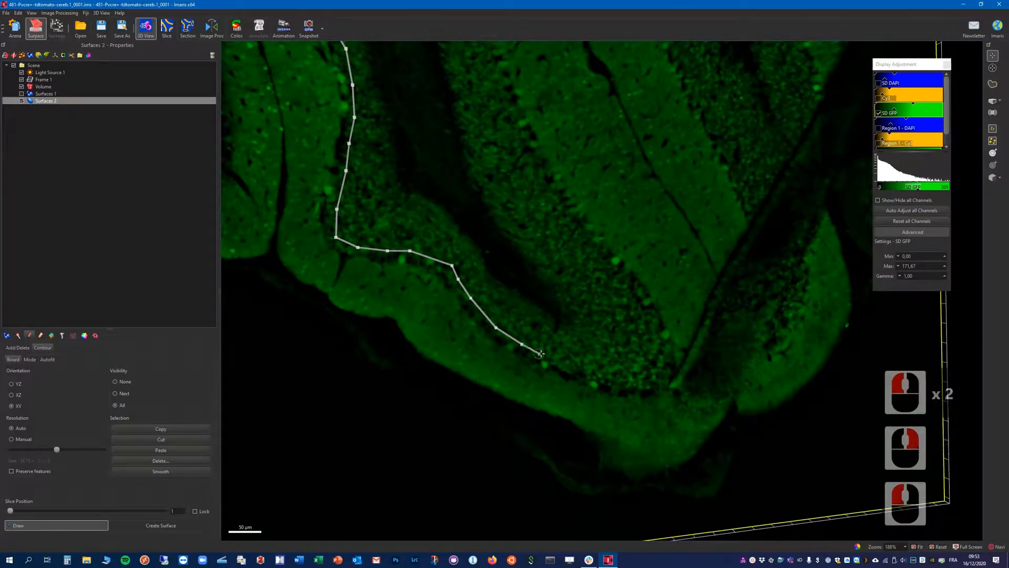
pyautogui.click(579, 365)
pyautogui.click(616, 378)
pyautogui.click(644, 379)
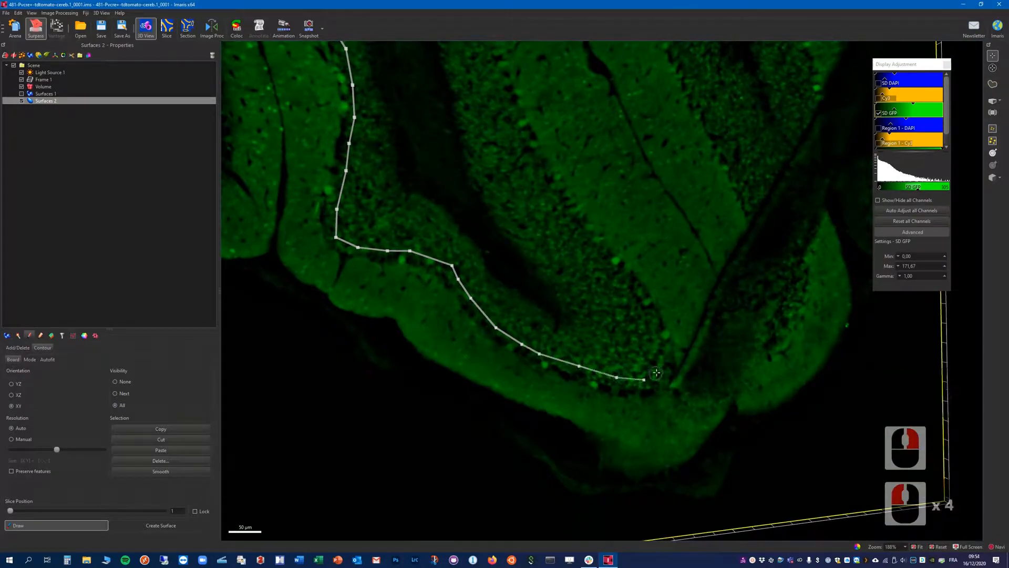
pyautogui.click(659, 368)
pyautogui.click(663, 350)
pyautogui.click(654, 324)
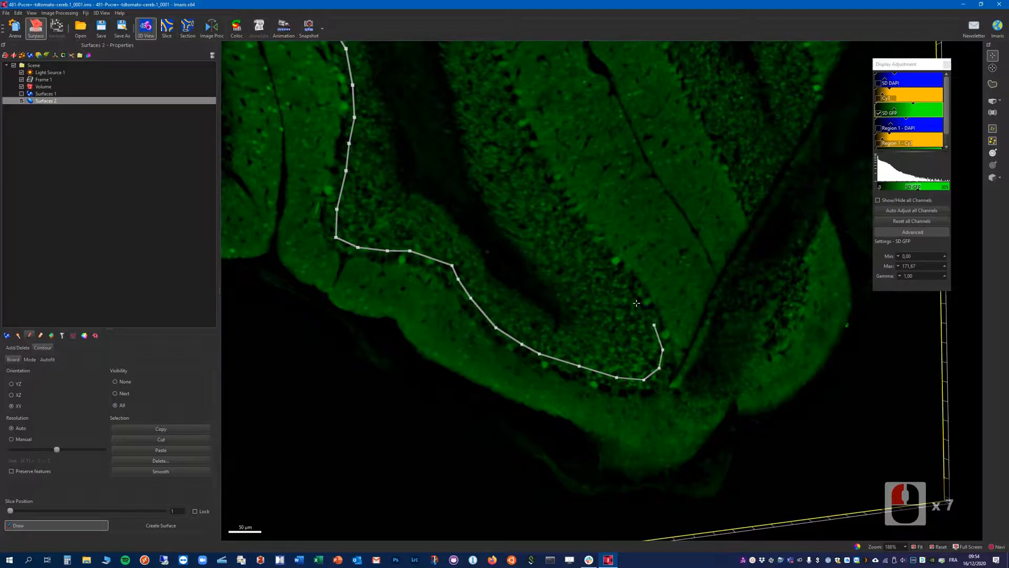
# Run the contour up the left side of the long central lobe, along its row of bright cells.
pyautogui.click(637, 303)
pyautogui.click(617, 277)
pyautogui.click(599, 260)
pyautogui.click(572, 235)
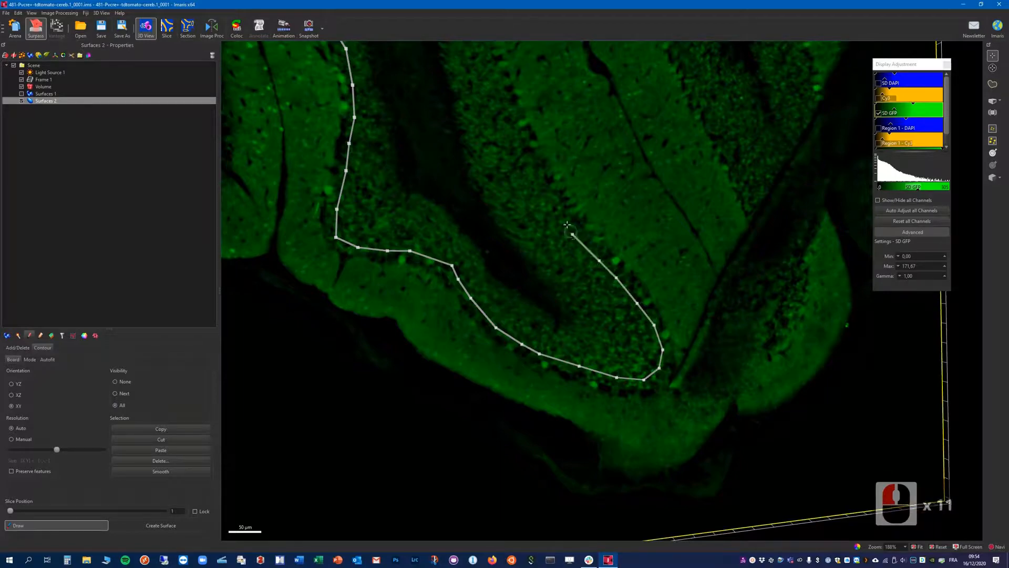
pyautogui.click(545, 195)
pyautogui.click(517, 132)
pyautogui.moveTo(485, 135); pyautogui.dragTo(441, 468, button='right')
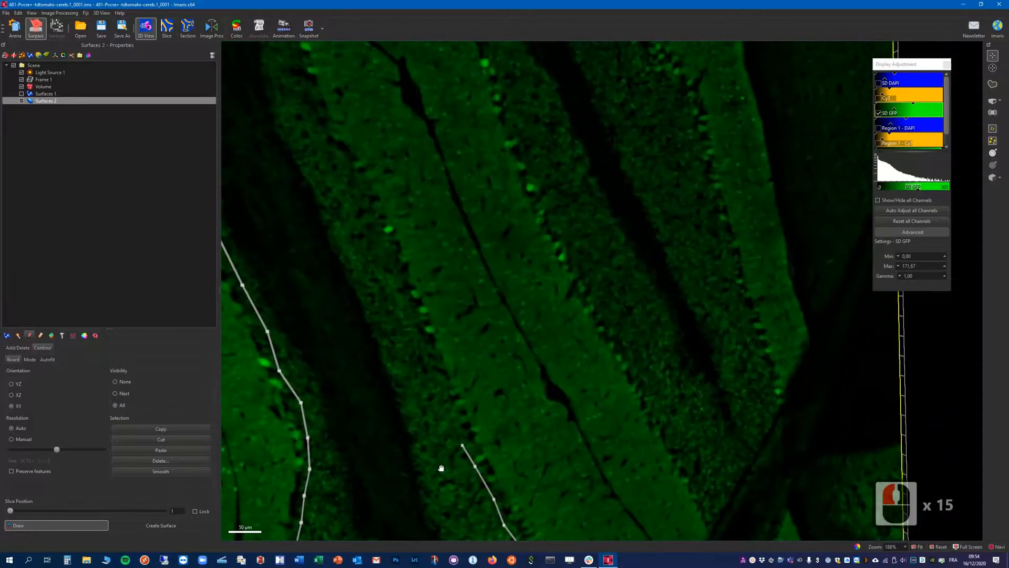
pyautogui.click(405, 293)
pyautogui.click(368, 200)
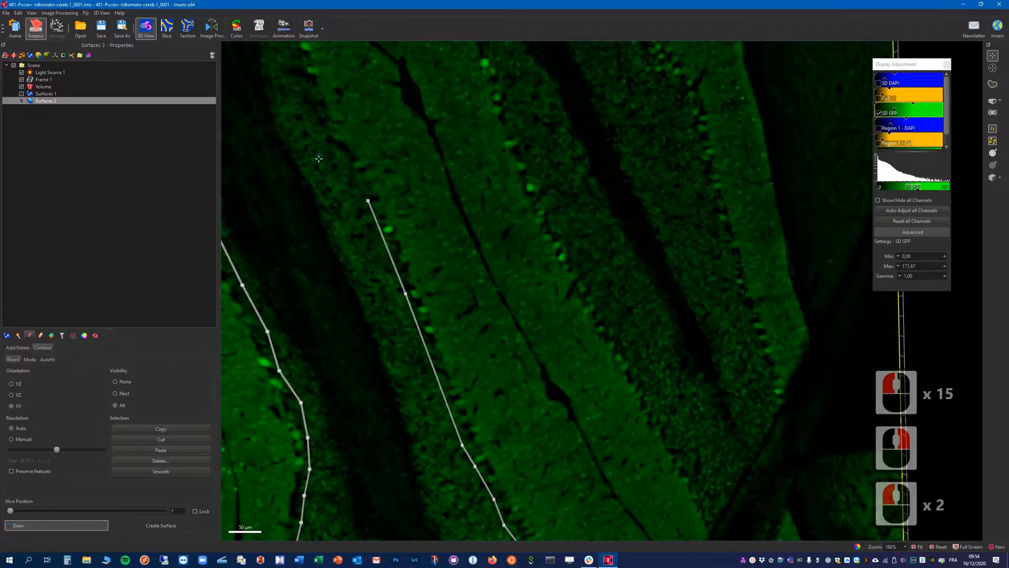
# Carry the contour up to and around the rounded upper end of the long central lobe.
pyautogui.moveTo(319, 158); pyautogui.dragTo(405, 336, button='right')
pyautogui.click(398, 290)
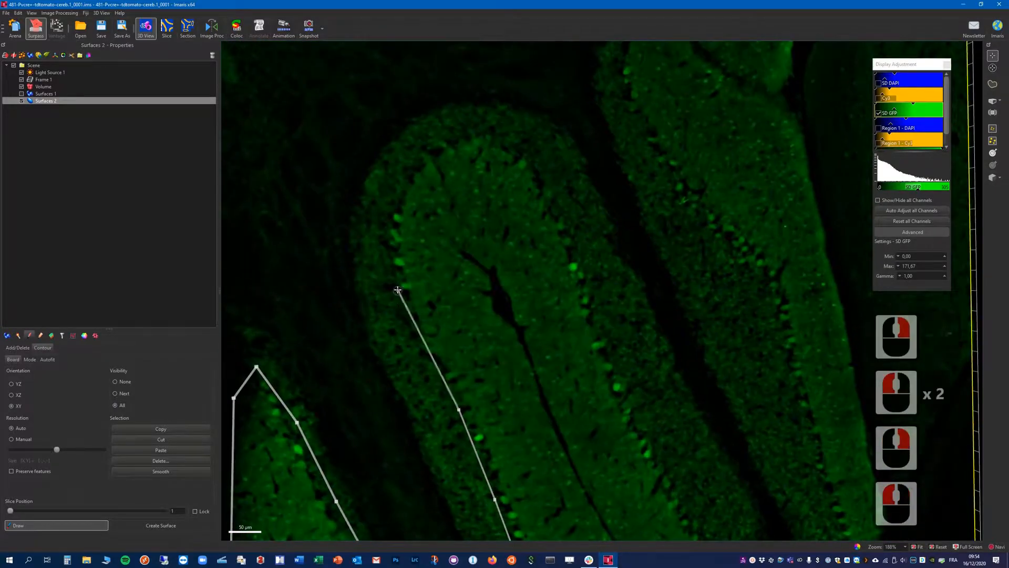
pyautogui.click(384, 231)
pyautogui.click(392, 188)
pyautogui.click(459, 130)
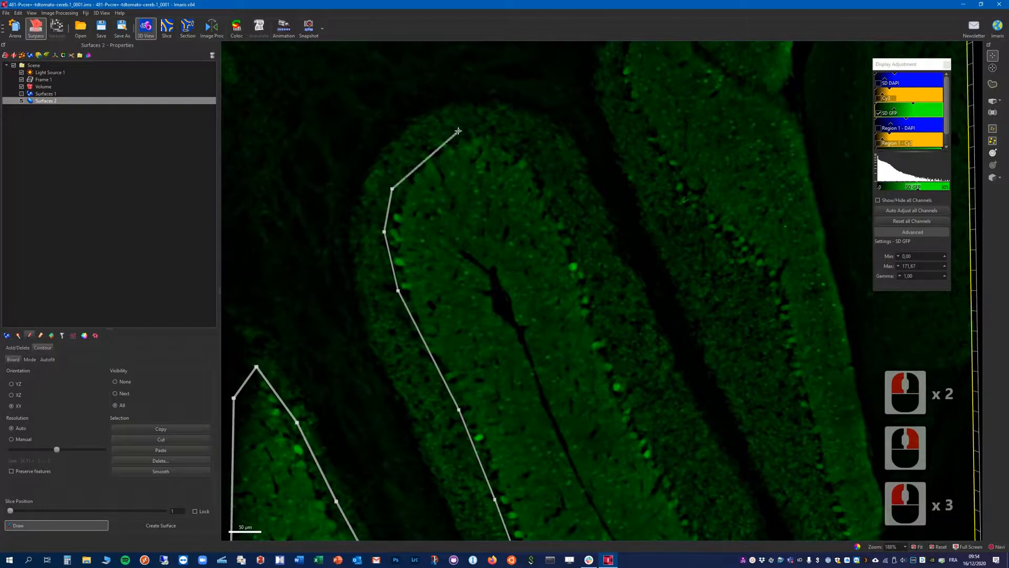
pyautogui.click(510, 138)
pyautogui.click(552, 188)
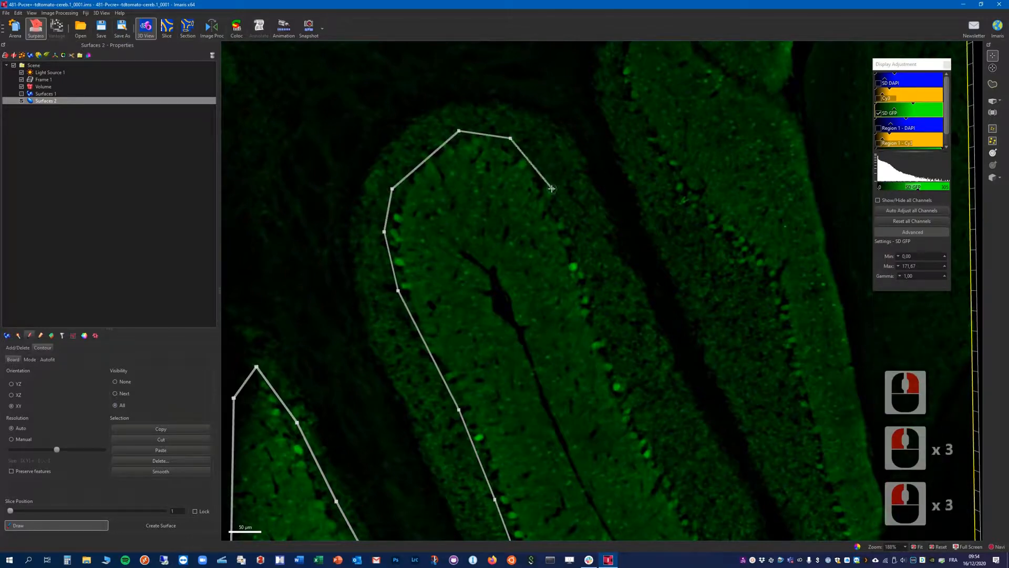
# Bring the contour down the right side of the long central lobe to the dark diagonal fissure at its base.
pyautogui.click(589, 265)
pyautogui.click(606, 315)
pyautogui.click(641, 397)
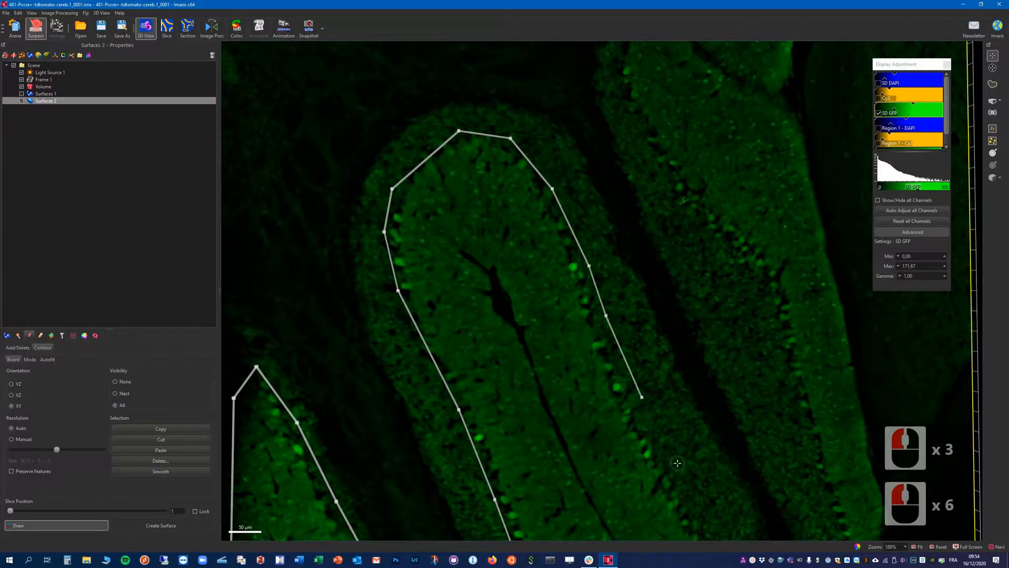
pyautogui.moveTo(678, 463); pyautogui.dragTo(482, 203, button='right')
pyautogui.click(510, 263)
pyautogui.click(574, 370)
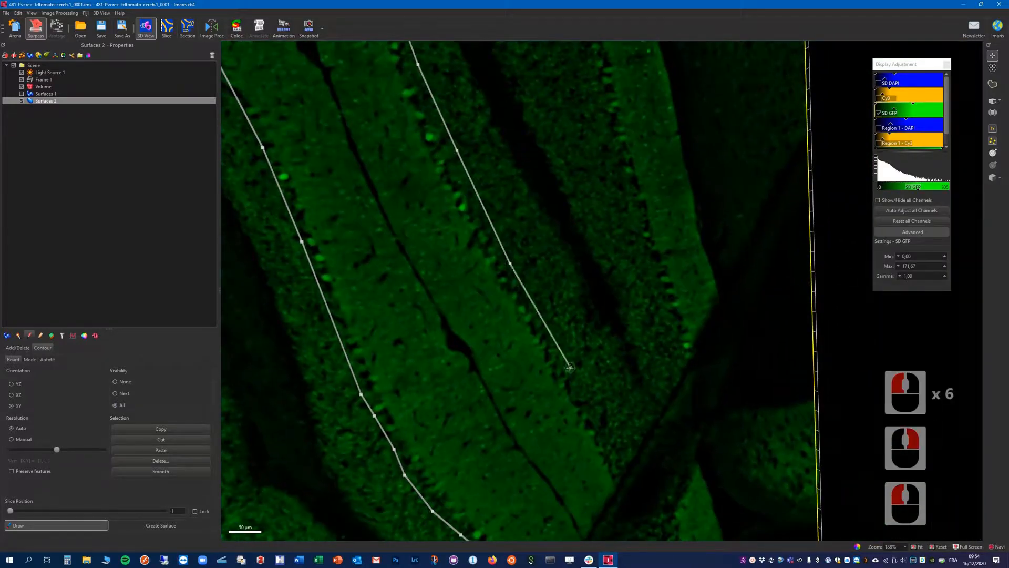
pyautogui.click(606, 432)
pyautogui.moveTo(583, 447); pyautogui.dragTo(412, 277, button='right')
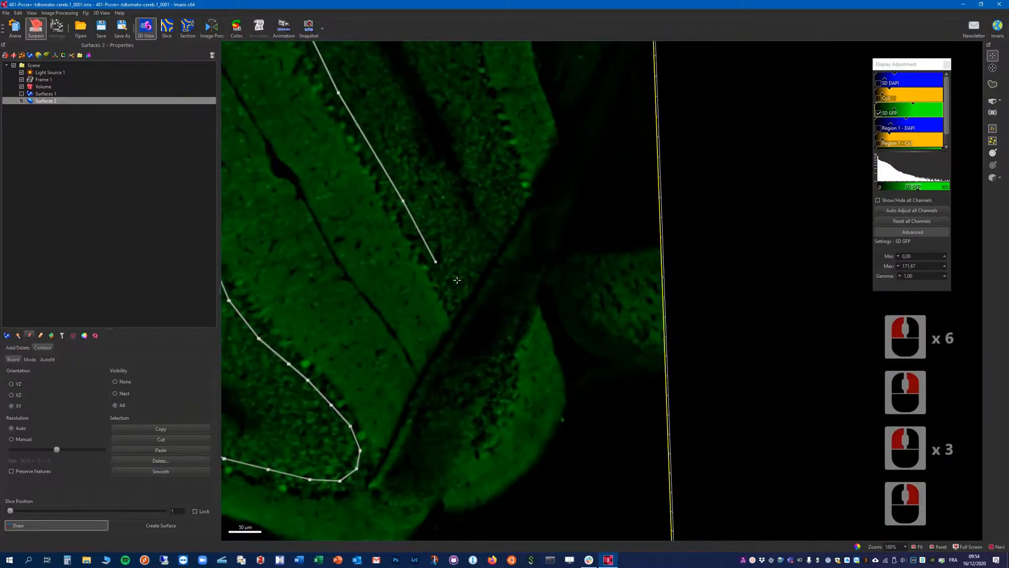
pyautogui.click(453, 291)
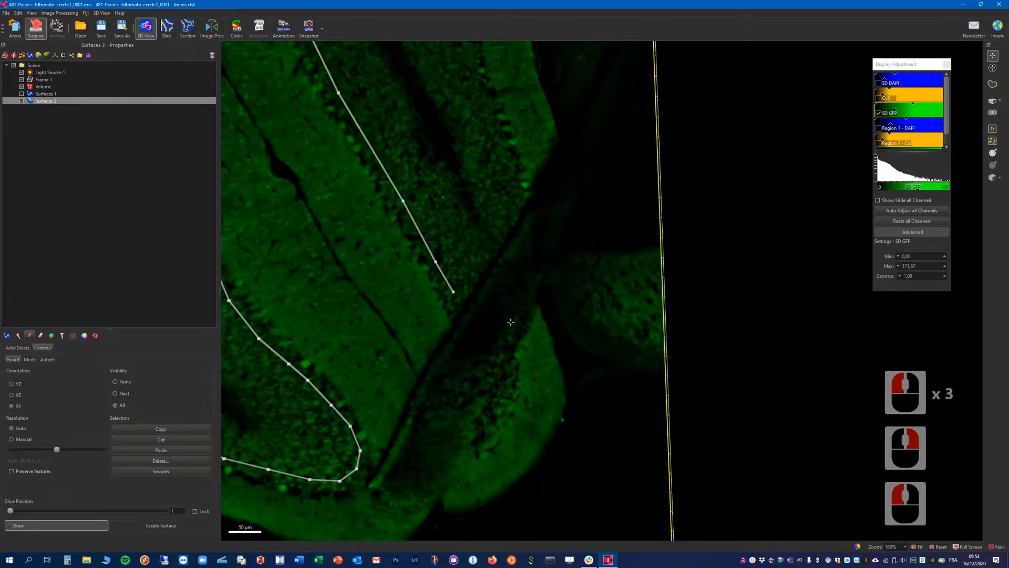
# Carry the contour across the dark diagonal fissure to the notch beyond it and up the start of the rightmost lobe's inner border.
pyautogui.click(496, 312)
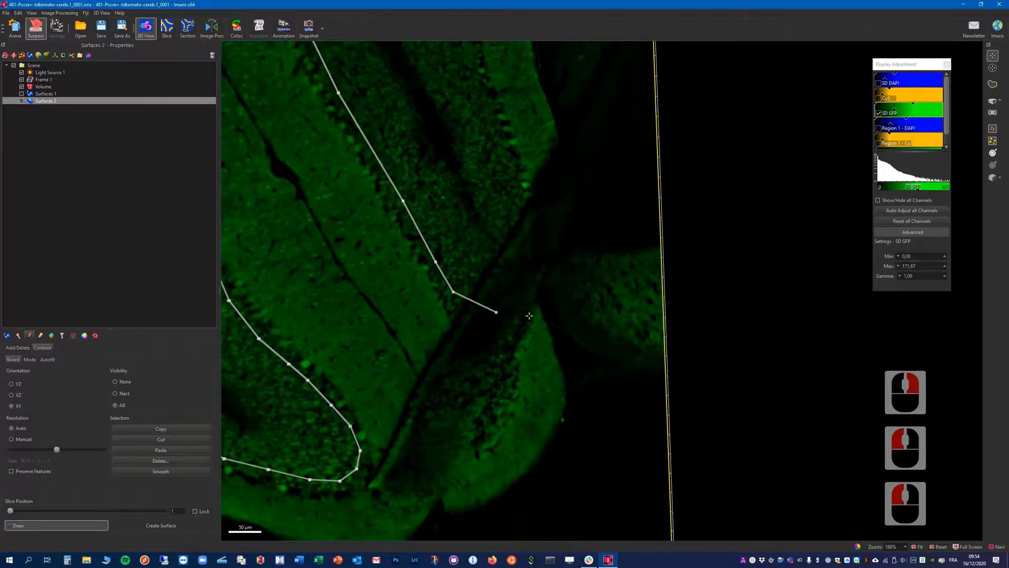
pyautogui.click(538, 301)
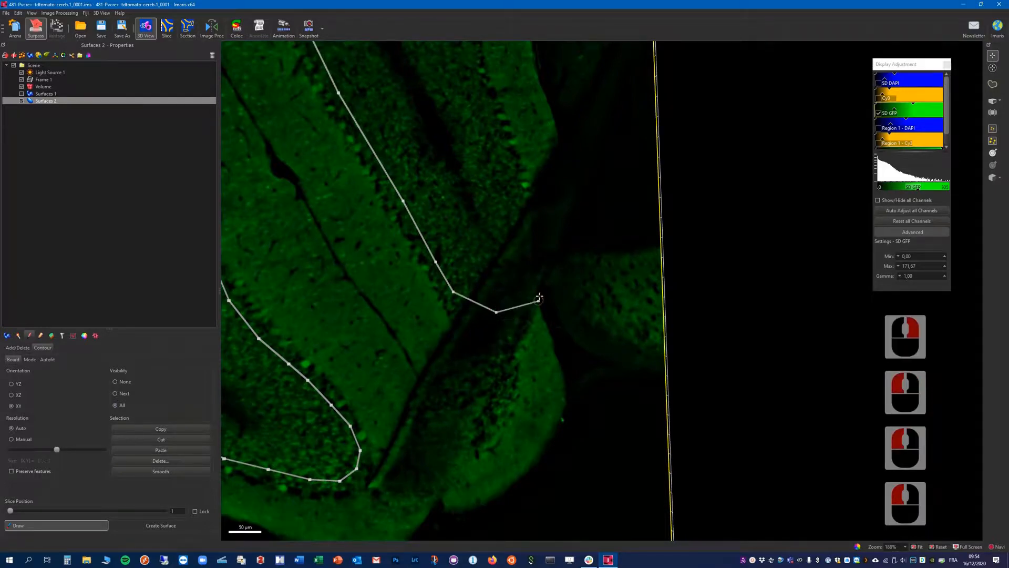
pyautogui.click(522, 200)
pyautogui.click(512, 162)
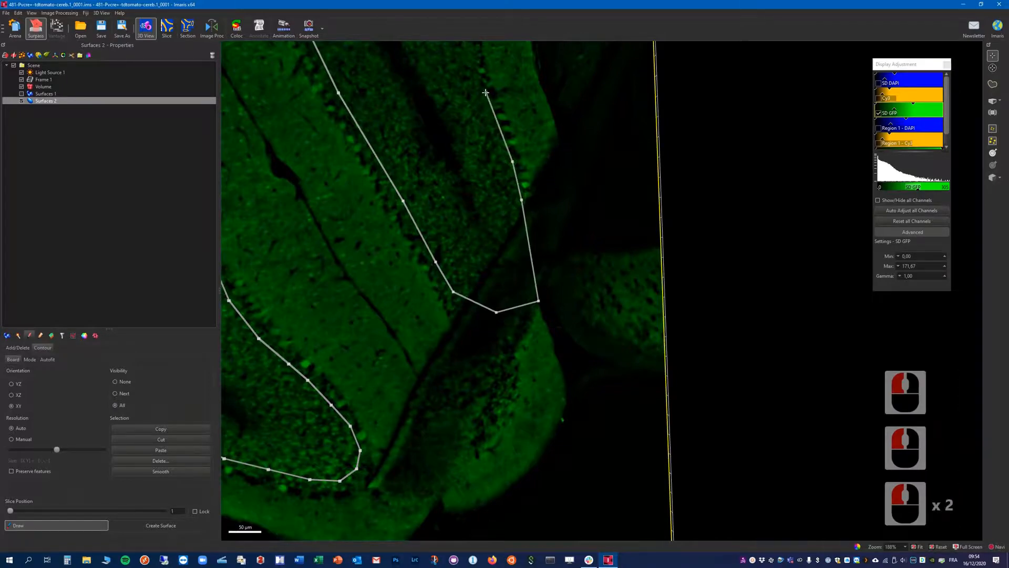
pyautogui.click(485, 92)
pyautogui.moveTo(485, 92); pyautogui.dragTo(500, 352, button='right')
# Continue the contour up the rightmost lobe's inner border, following its row of bright cells to where the lobe bends.
pyautogui.click(486, 236)
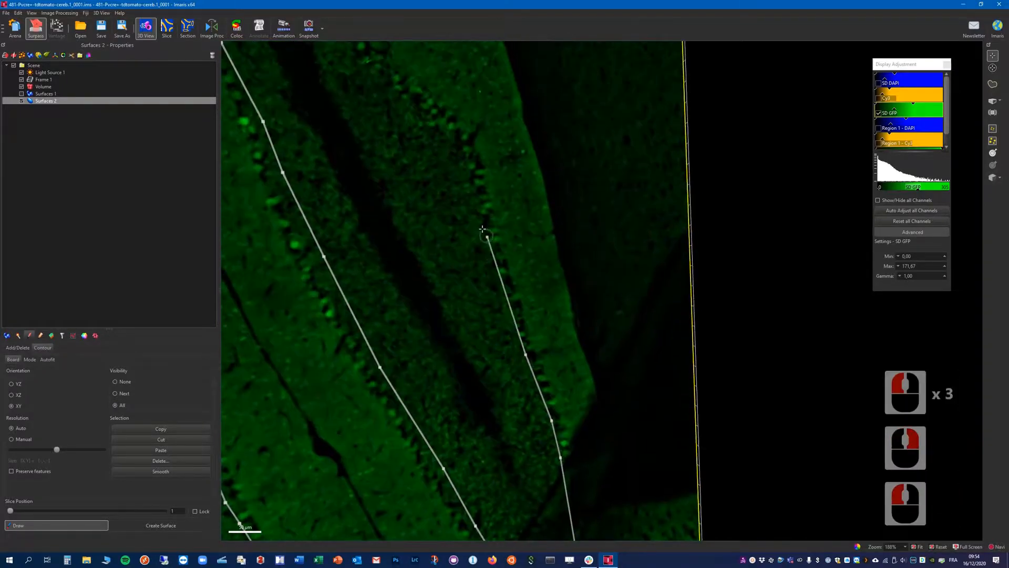
pyautogui.click(458, 145)
pyautogui.click(414, 124)
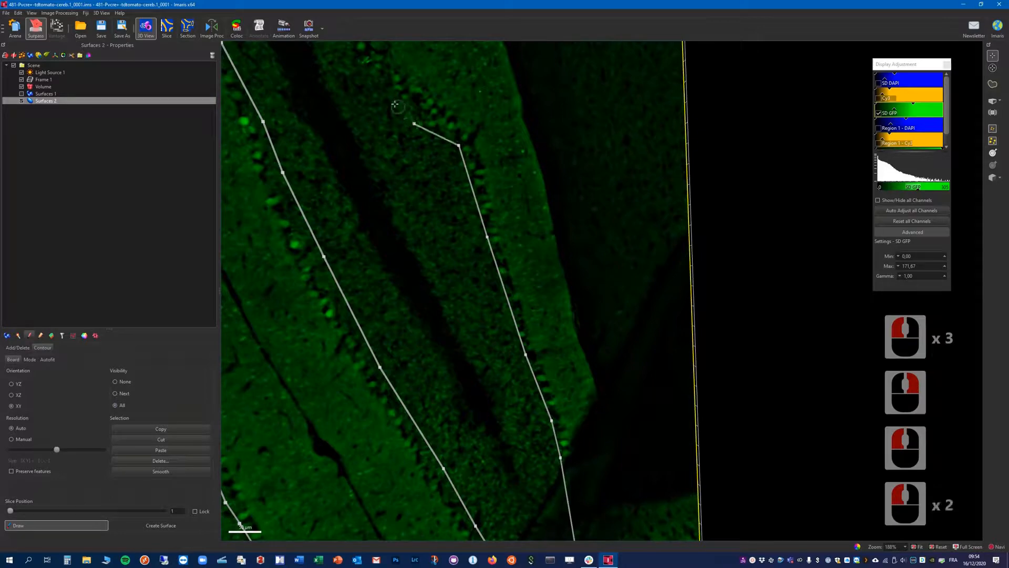
pyautogui.click(382, 81)
pyautogui.moveTo(383, 81); pyautogui.dragTo(491, 311, button='right')
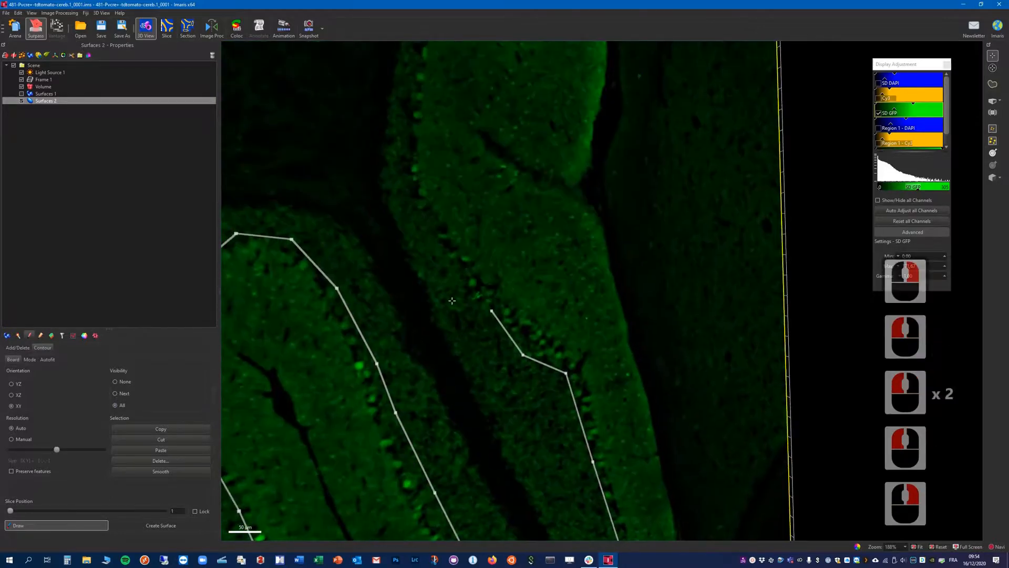
pyautogui.click(435, 247)
pyautogui.click(400, 181)
pyautogui.moveTo(364, 142); pyautogui.dragTo(349, 320, button='right')
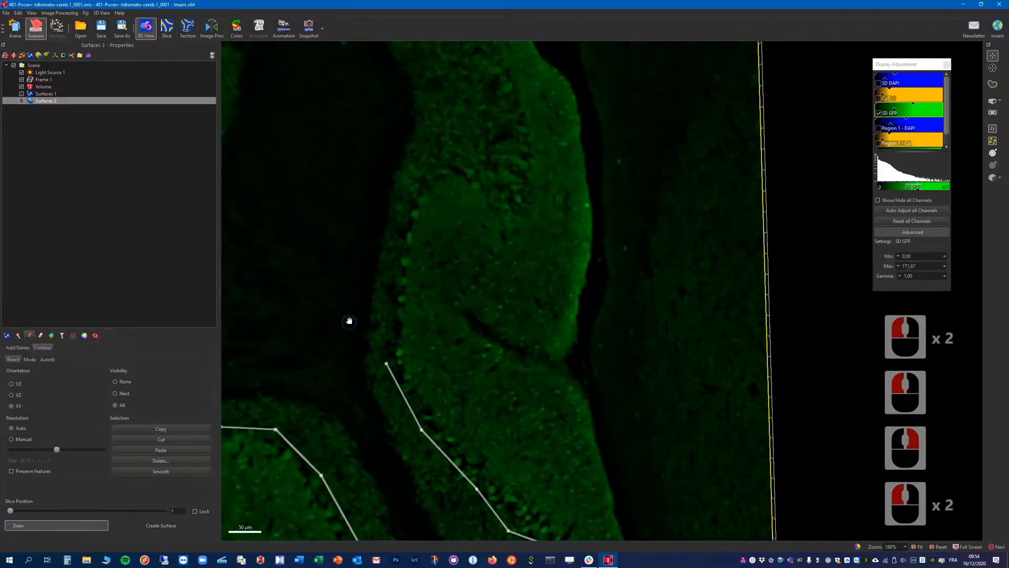
# Trace the contour around the inner bulge in the upper part of the rightmost lobe and into the granular area above it.
pyautogui.click(403, 208)
pyautogui.click(430, 166)
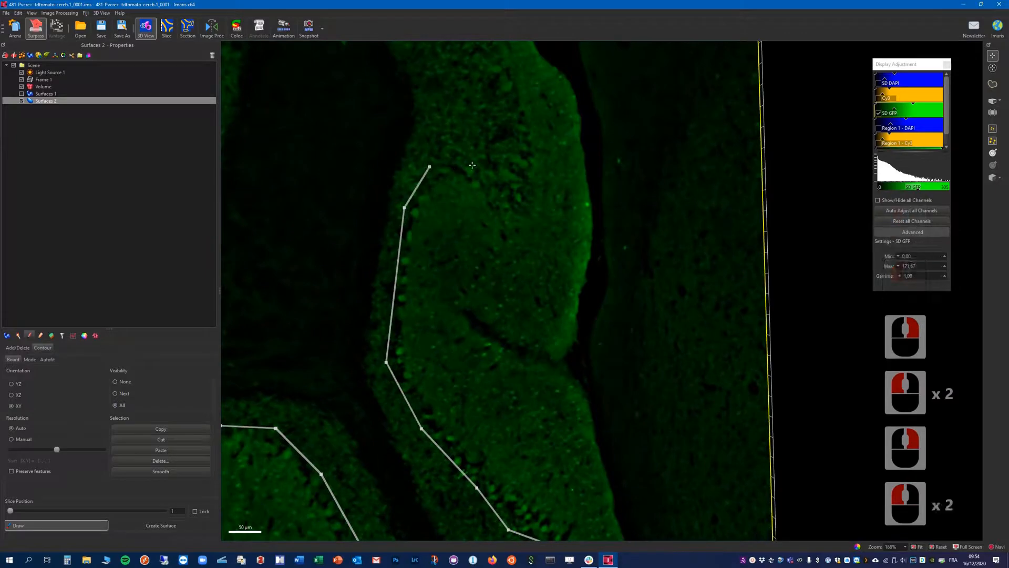
pyautogui.click(468, 159)
pyautogui.click(495, 174)
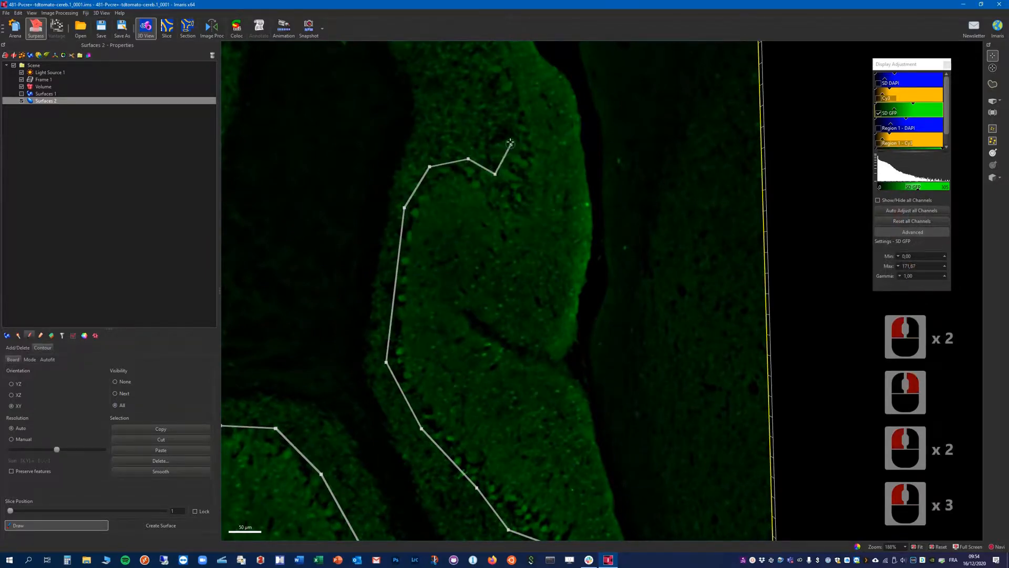
pyautogui.click(492, 94)
pyautogui.moveTo(454, 104); pyautogui.dragTo(451, 405, button='right')
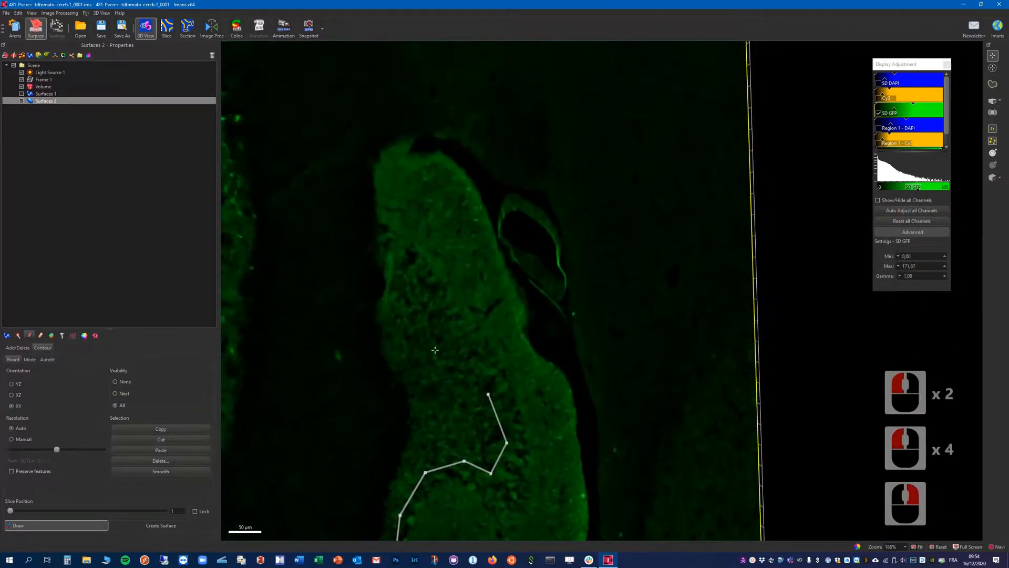
# Take the contour out to the rightmost lobe's inner edge and around its upper tip.
pyautogui.click(432, 275)
pyautogui.click(370, 261)
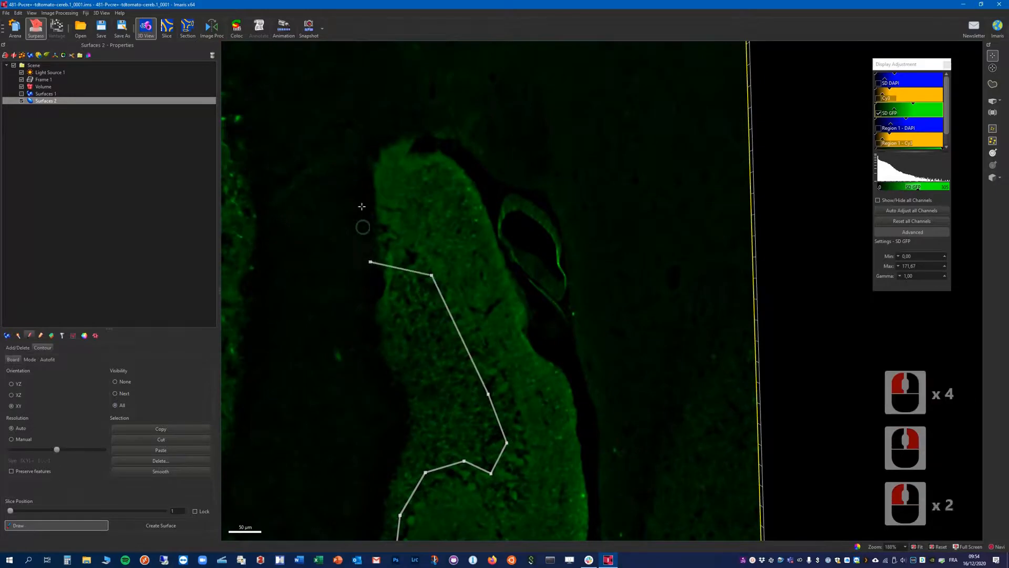
pyautogui.click(371, 143)
pyautogui.click(401, 126)
pyautogui.click(455, 141)
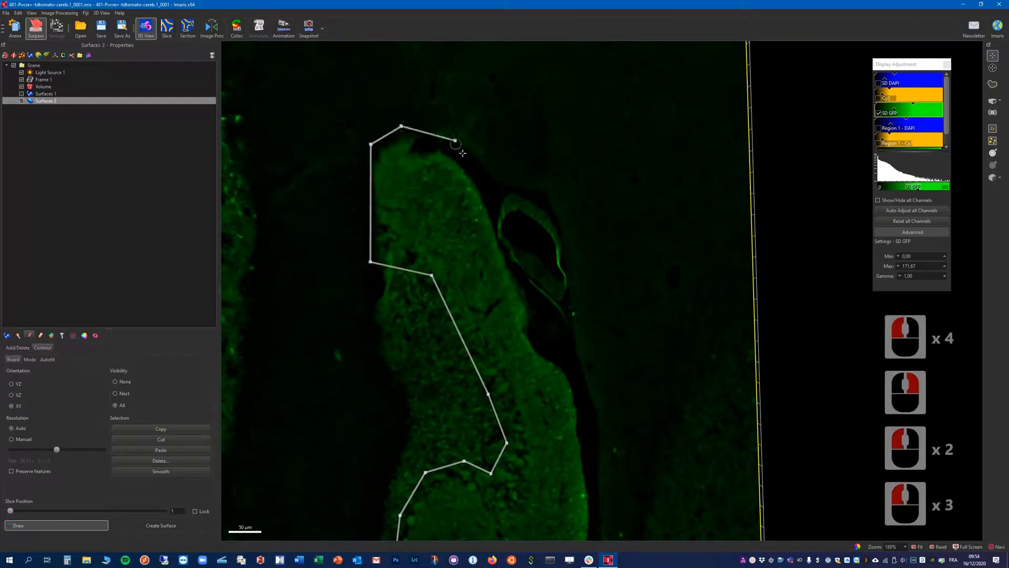
# Bring the contour down the upper half of the rightmost lobe's outer edge, past the indentation.
pyautogui.click(556, 330)
pyautogui.moveTo(608, 463); pyautogui.dragTo(412, 113, button='right')
pyautogui.click(417, 178)
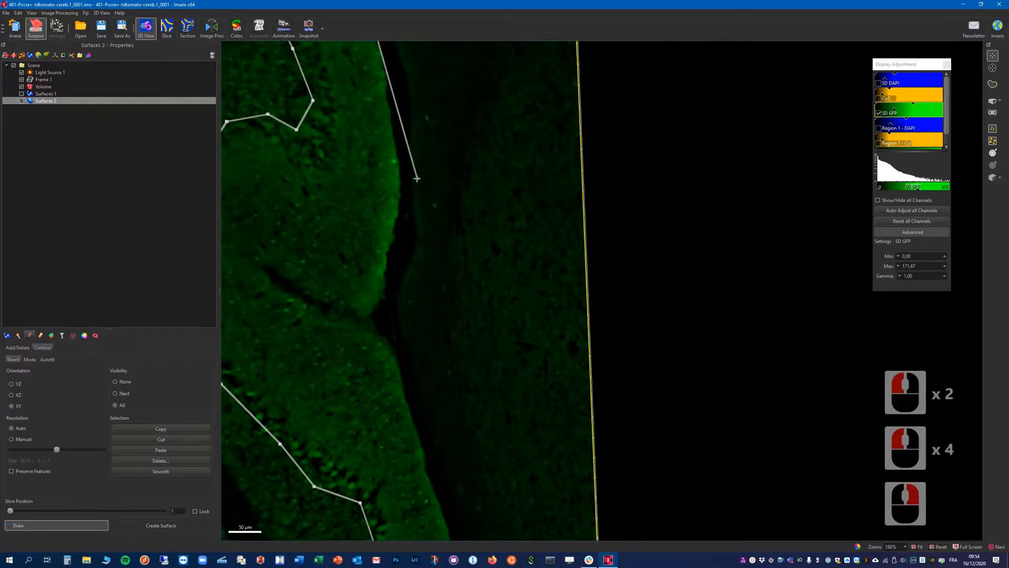
pyautogui.click(402, 291)
pyautogui.click(421, 390)
pyautogui.moveTo(444, 437); pyautogui.dragTo(460, 226, button='right')
# Run the contour down the lower half of the rightmost lobe's outer edge to the notch at its base.
pyautogui.click(472, 326)
pyautogui.click(493, 416)
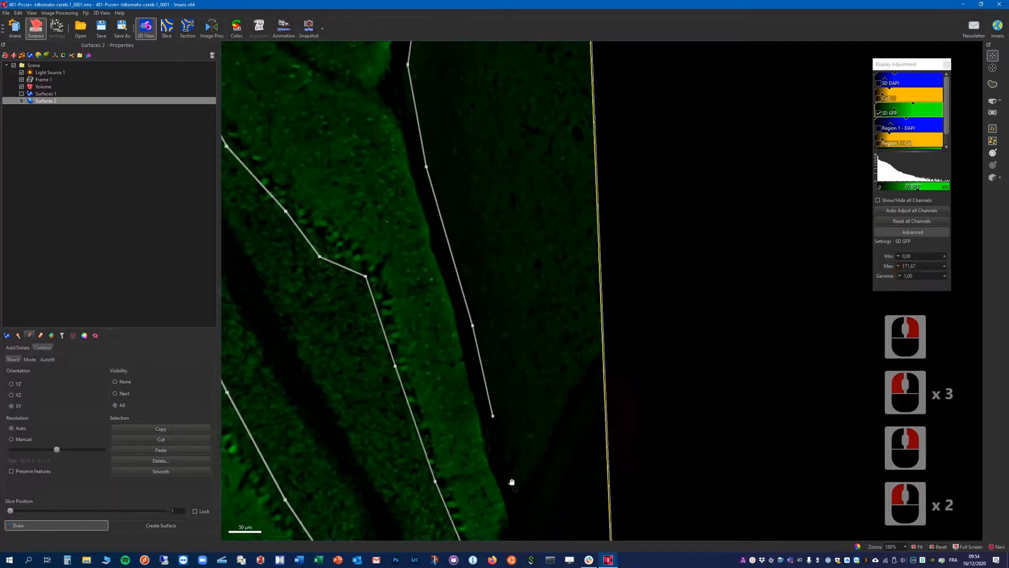
pyautogui.moveTo(511, 481); pyautogui.dragTo(495, 204, button='right')
pyautogui.click(515, 267)
pyautogui.click(493, 386)
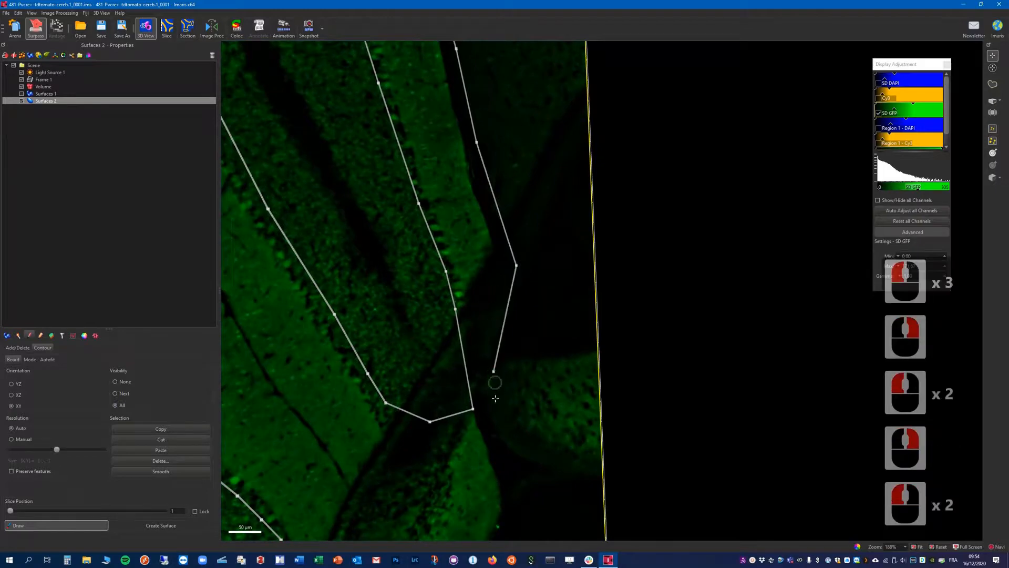
pyautogui.moveTo(493, 387); pyautogui.dragTo(448, 150, button='right')
# Trace the contour around the outside of the small lower-right lobule to the lowest part of the tissue.
pyautogui.click(440, 120)
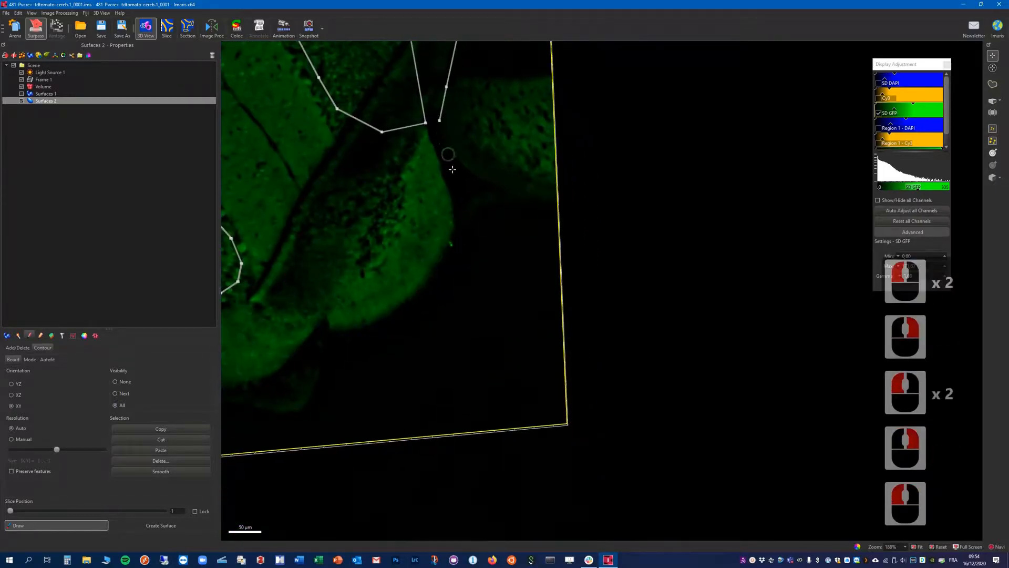
pyautogui.click(454, 177)
pyautogui.click(438, 307)
pyautogui.click(330, 349)
pyautogui.click(304, 390)
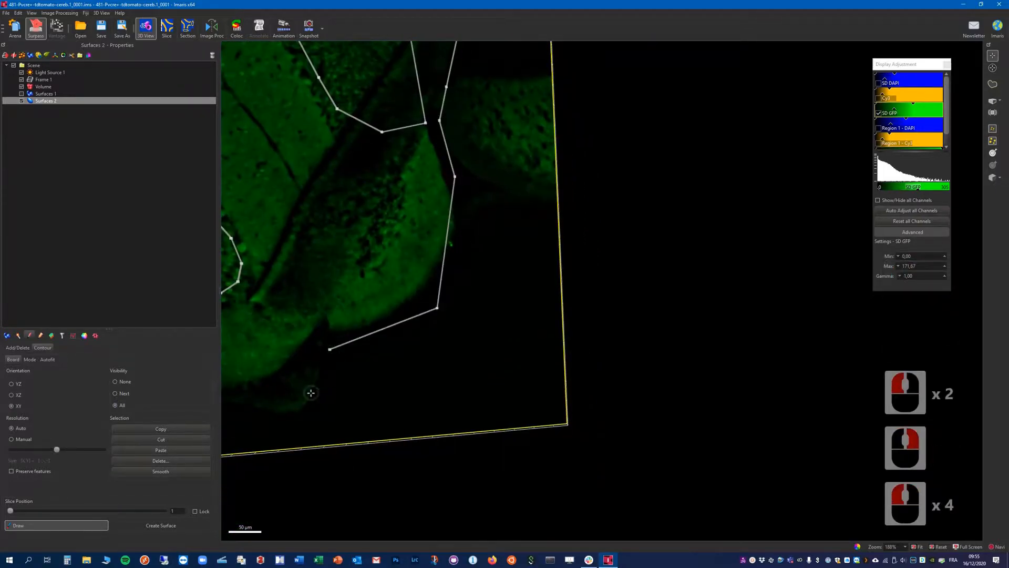
pyautogui.moveTo(305, 390); pyautogui.dragTo(520, 281, button='right')
# Follow the outer edge of the lower band back to the contour's starting point and close the outline on slice 1.
pyautogui.click(404, 285)
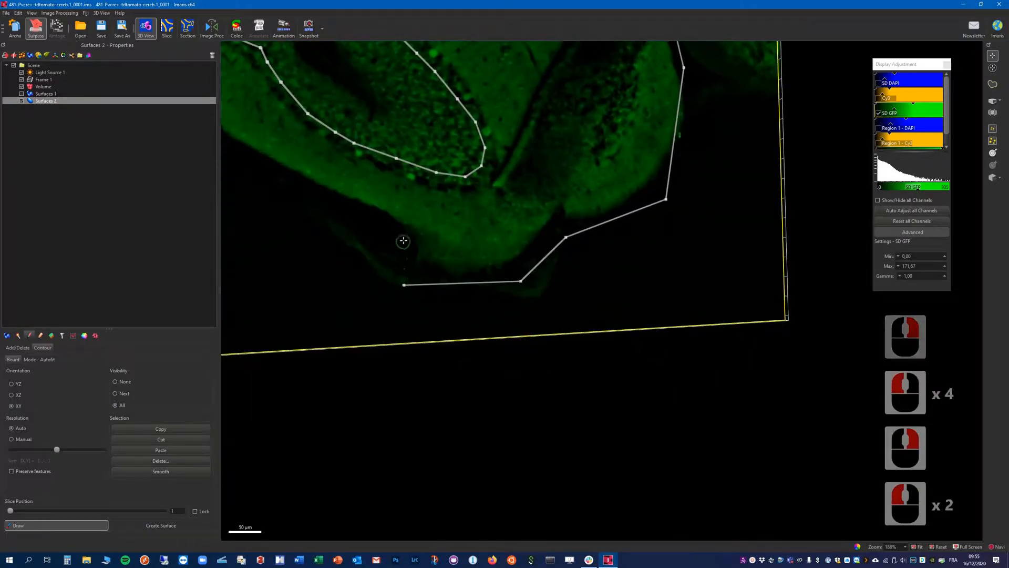
pyautogui.click(403, 240)
pyautogui.click(346, 217)
pyautogui.moveTo(254, 168); pyautogui.dragTo(547, 286, button='right')
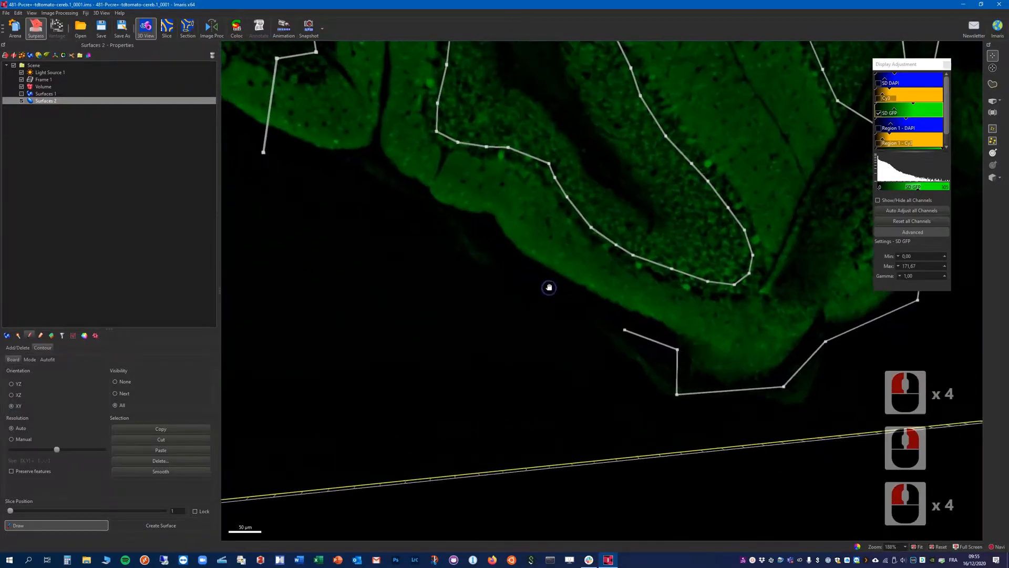
pyautogui.click(492, 245)
pyautogui.click(487, 224)
pyautogui.click(422, 200)
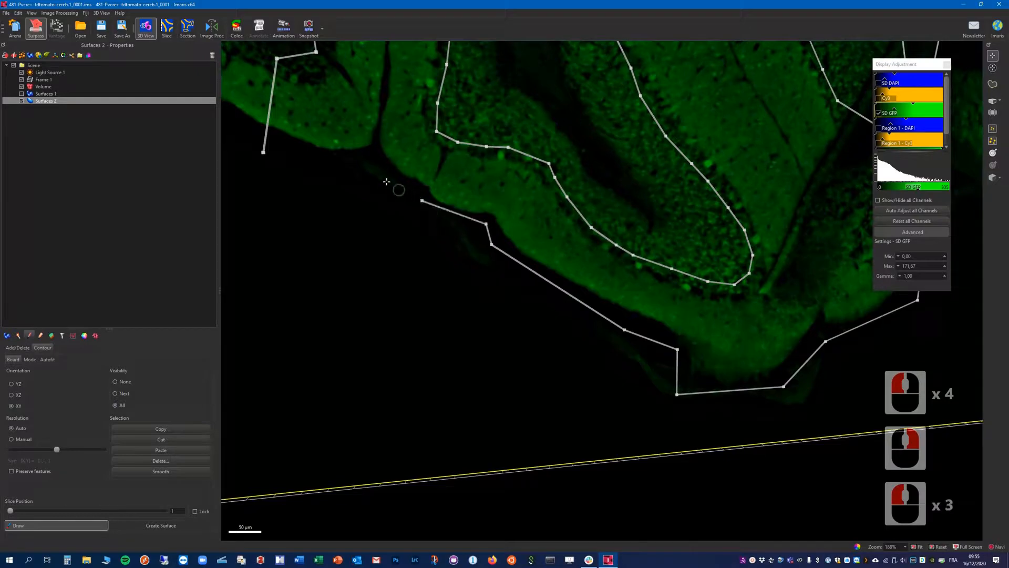
pyautogui.click(371, 156)
pyautogui.click(313, 158)
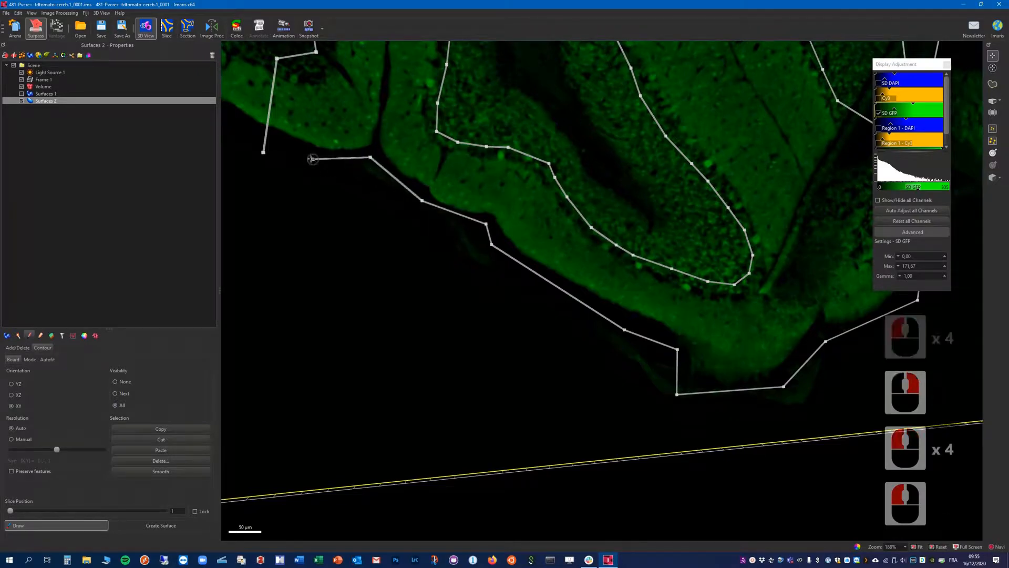
pyautogui.click(263, 152)
# Move to slice 7 and start a new contour at the upper tip of the left lobe.
pyautogui.scroll(-11, 511, 278)
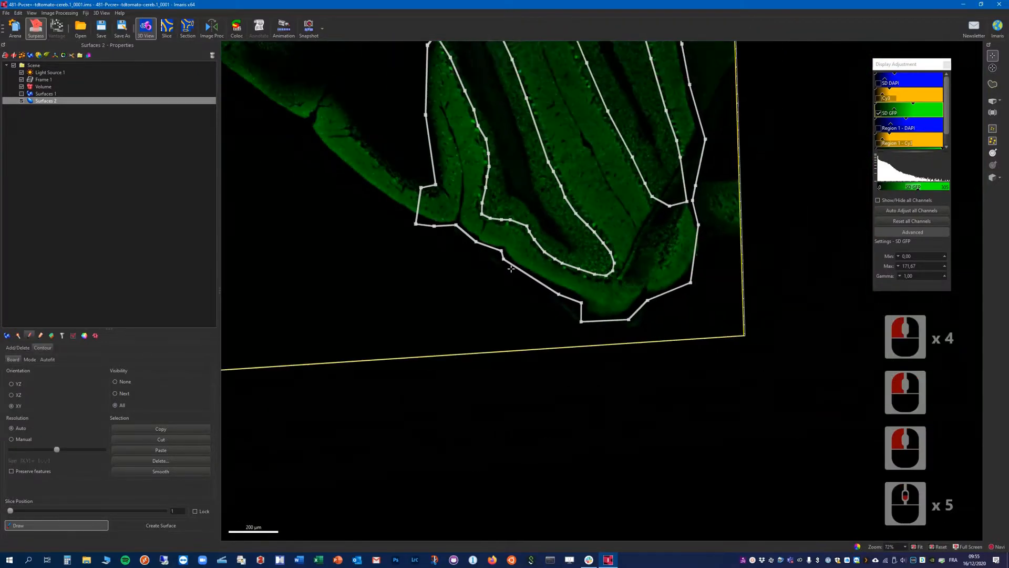
pyautogui.moveTo(486, 215); pyautogui.dragTo(468, 234, button='right')
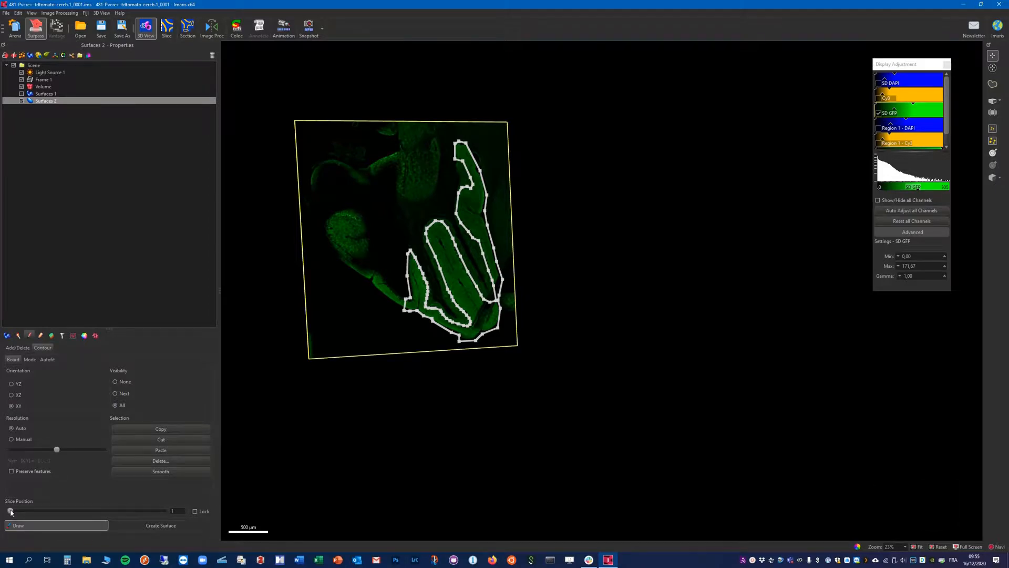
pyautogui.moveTo(12, 511); pyautogui.dragTo(145, 520)
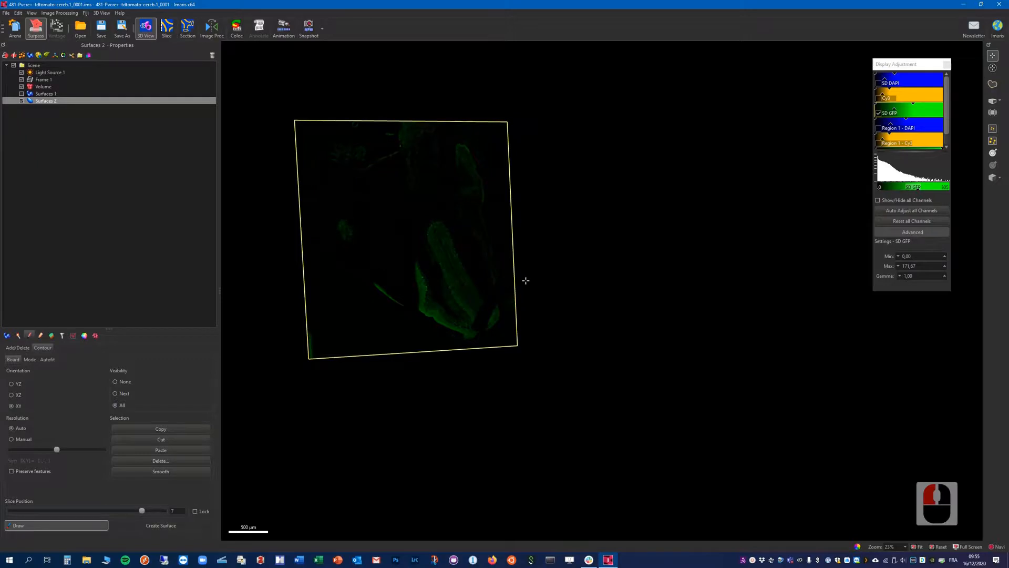
pyautogui.scroll(5, 421, 301)
pyautogui.scroll(4, 393, 254)
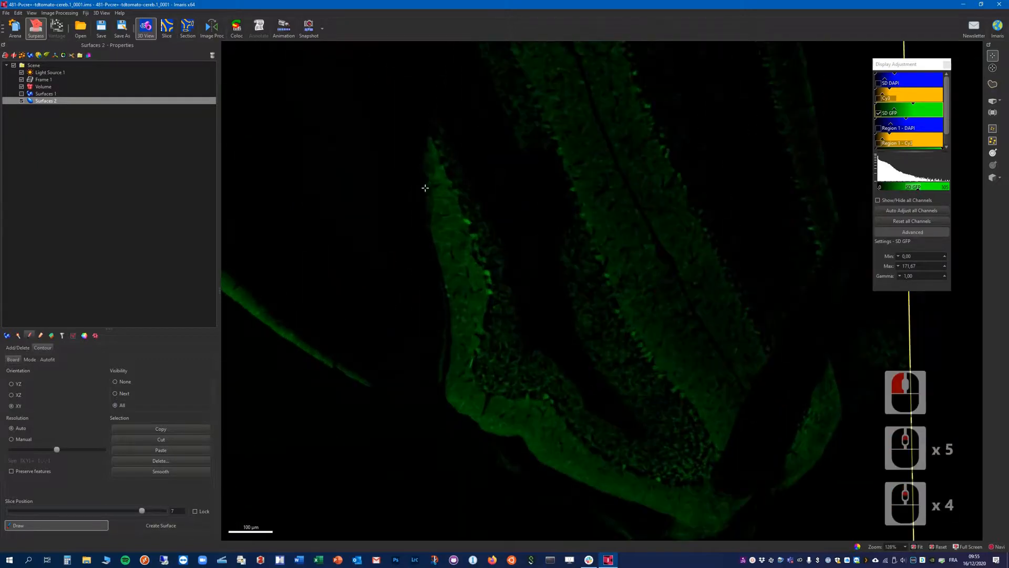
pyautogui.click(426, 129)
pyautogui.click(418, 161)
pyautogui.click(418, 214)
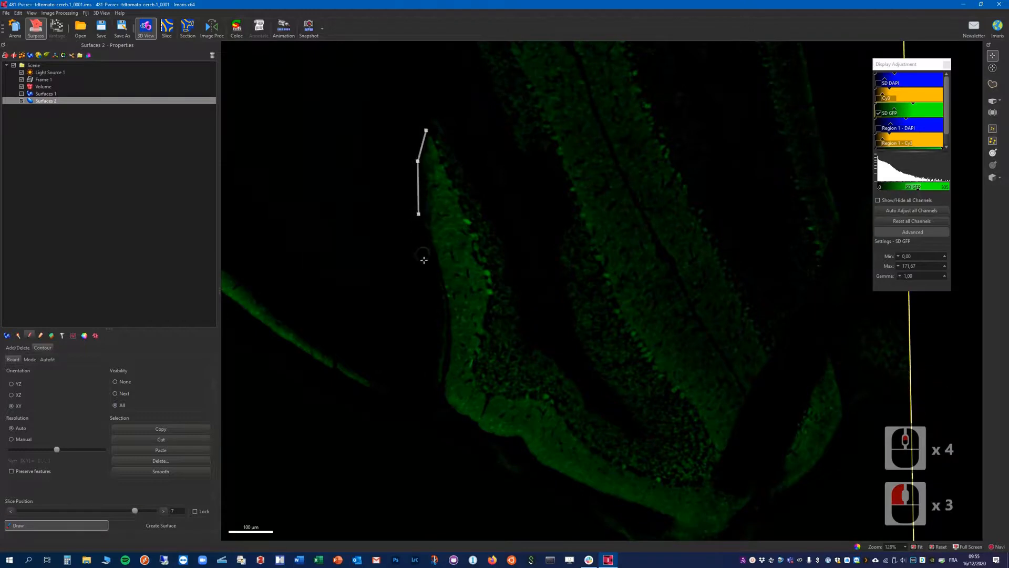
# Run the slice 7 contour down the left lobe's outer edge to the corner at its base.
pyautogui.click(426, 267)
pyautogui.click(439, 299)
pyautogui.click(433, 372)
pyautogui.click(438, 414)
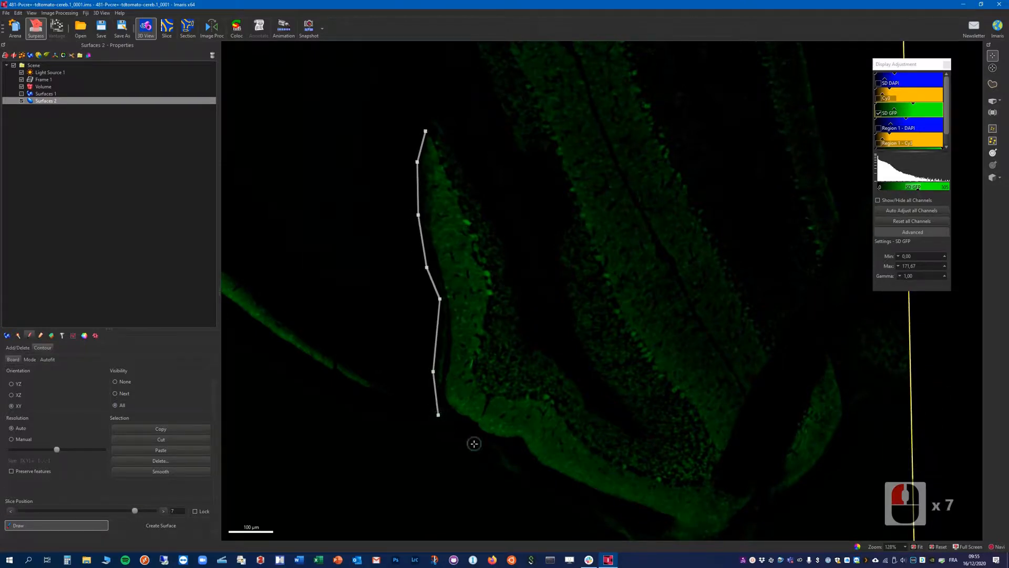
# Trace the slice 7 contour along the outer edge of the lower band to the lowest part of the tissue.
pyautogui.click(474, 444)
pyautogui.click(568, 489)
pyautogui.click(638, 511)
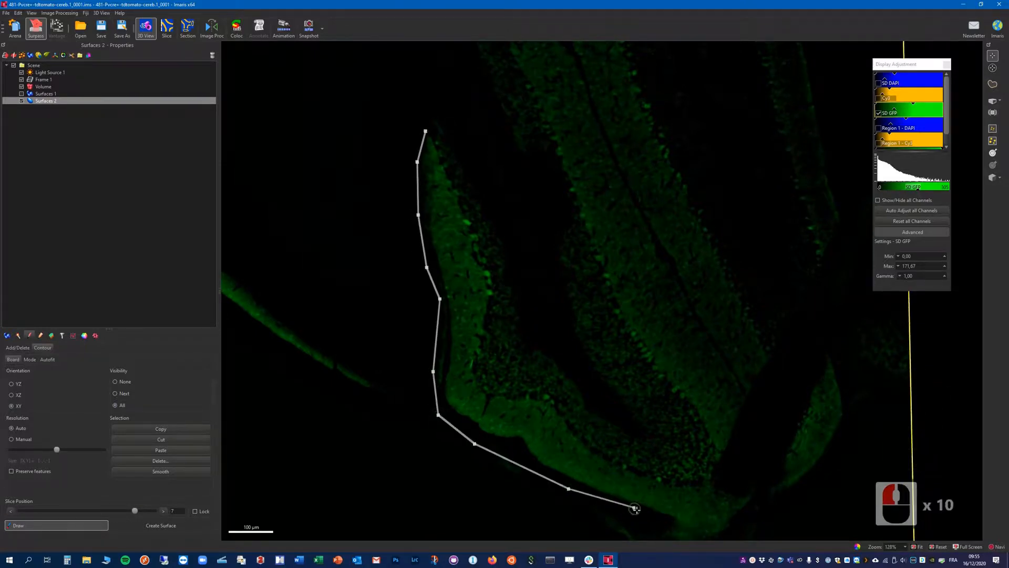
pyautogui.moveTo(638, 511); pyautogui.dragTo(518, 421, button='right')
pyautogui.click(554, 437)
pyautogui.click(593, 436)
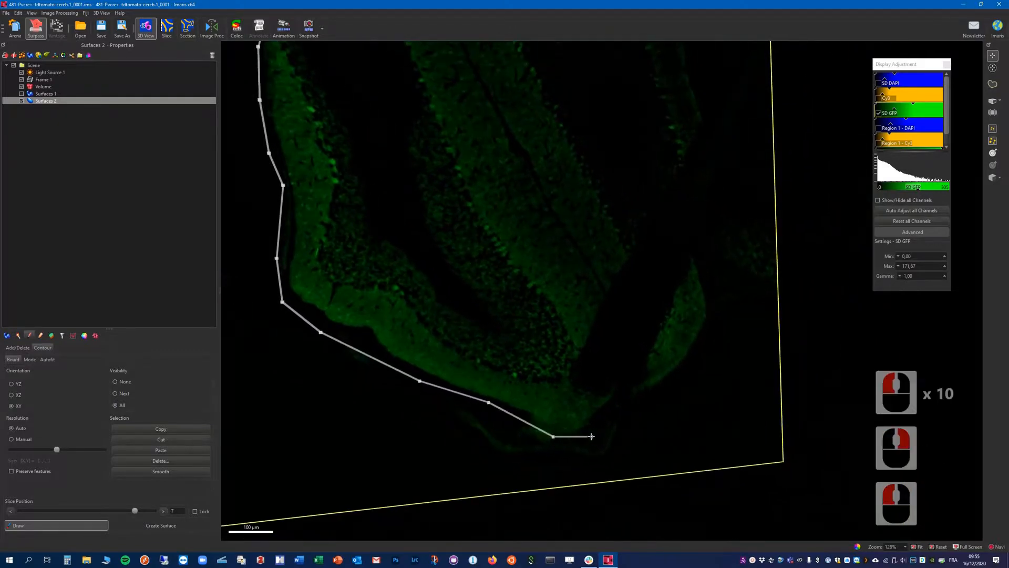
# Carry the slice 7 contour around the small lower-right lobule and up past the gap above it.
pyautogui.click(696, 352)
pyautogui.click(710, 291)
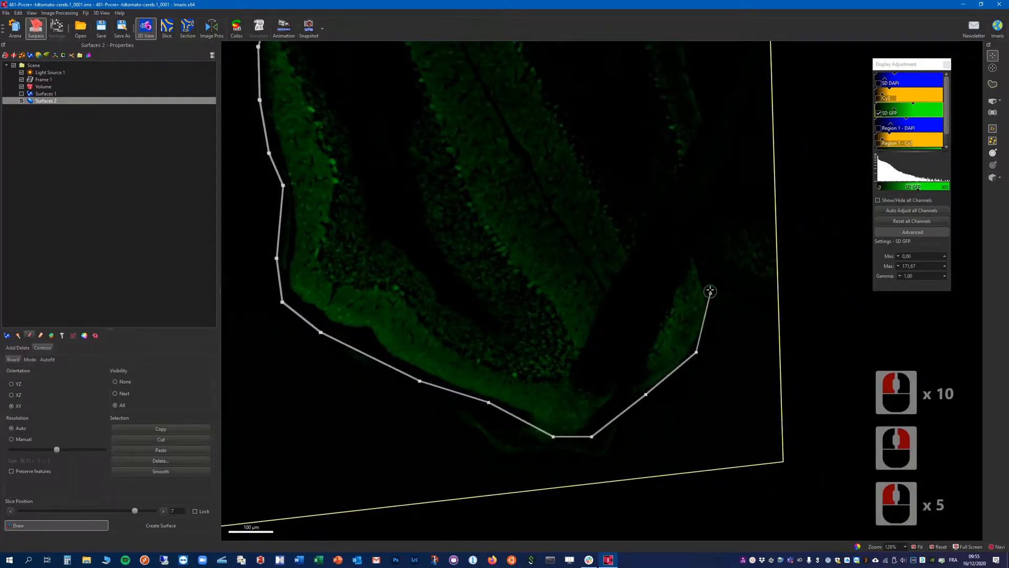
pyautogui.click(709, 245)
pyautogui.click(707, 108)
pyautogui.moveTo(705, 76); pyautogui.dragTo(603, 335, button='right')
# Run the slice 7 contour up the outer edge of the rightmost lobe toward its upper end.
pyautogui.click(574, 183)
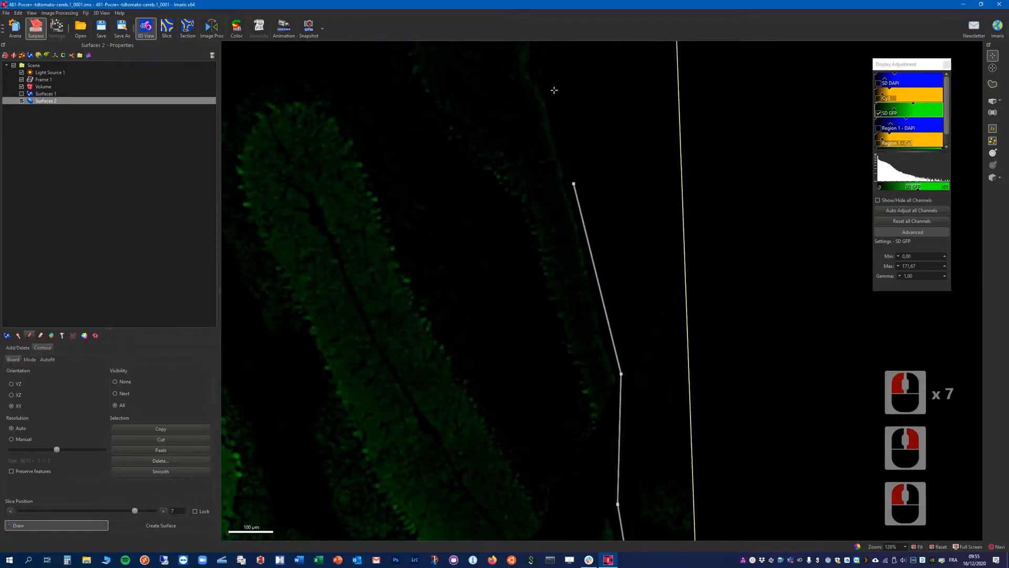
pyautogui.click(532, 75)
pyautogui.moveTo(538, 68); pyautogui.dragTo(584, 270, button='right')
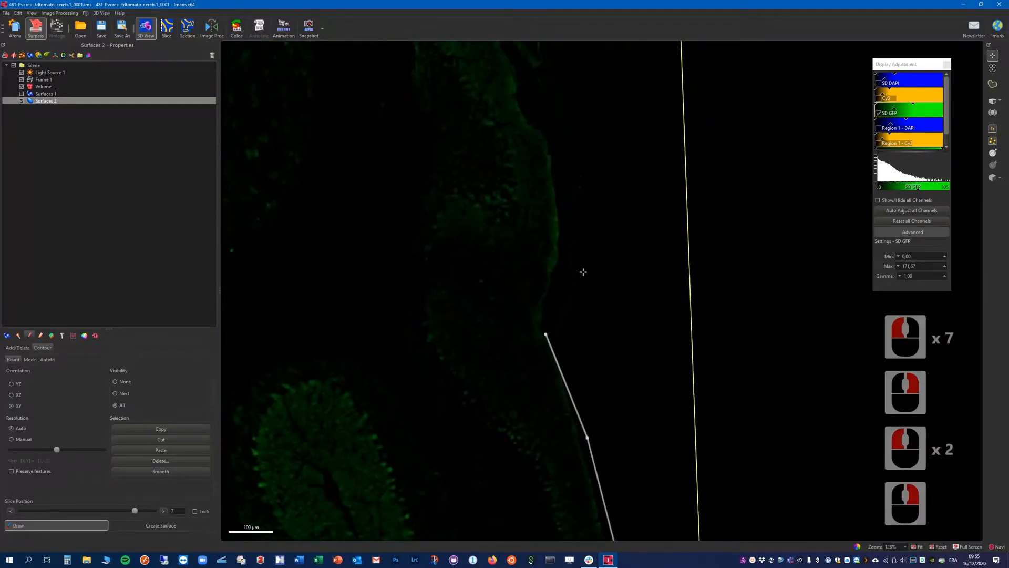
pyautogui.click(558, 167)
pyautogui.click(538, 109)
pyautogui.moveTo(538, 109); pyautogui.dragTo(521, 304, button='right')
# Take the slice 7 contour around the upper tip of the rightmost lobe.
pyautogui.click(492, 226)
pyautogui.click(438, 211)
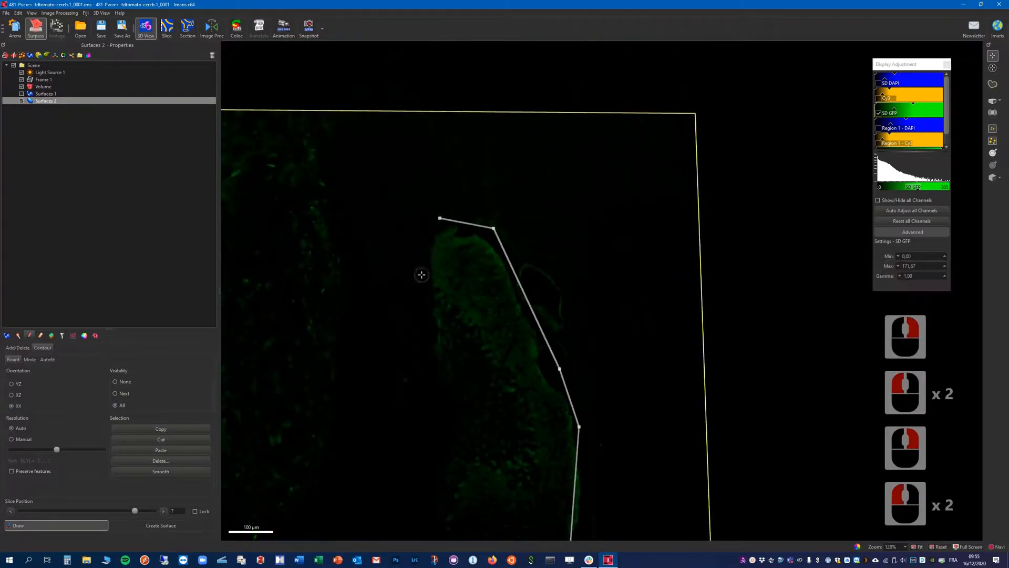
pyautogui.click(420, 268)
pyautogui.moveTo(426, 351); pyautogui.dragTo(393, 193, button='right')
# Trace the slice 7 contour down the inner edge of the rightmost lobe's upper part and around the notch below it.
pyautogui.click(447, 191)
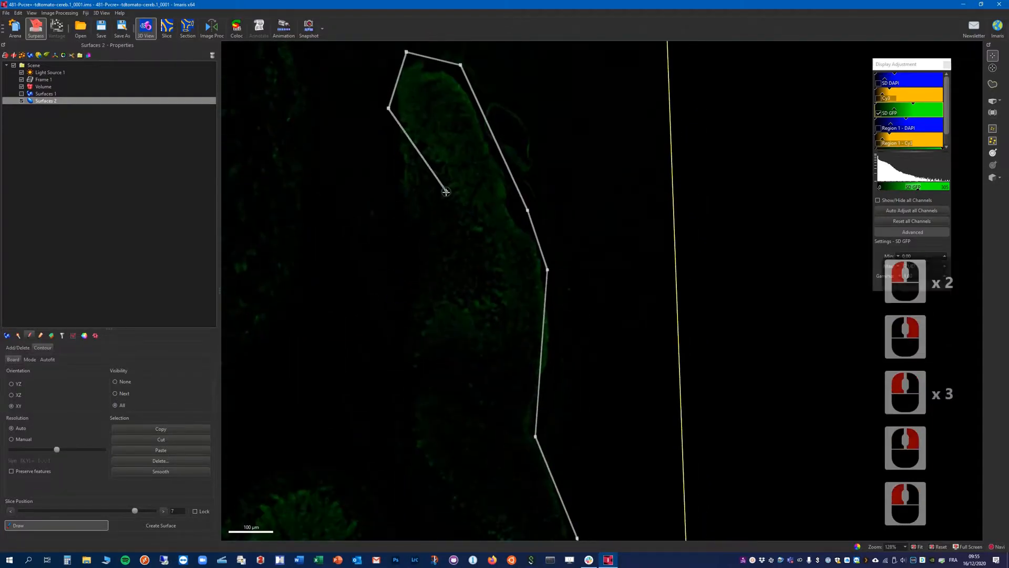
pyautogui.click(491, 269)
pyautogui.click(477, 291)
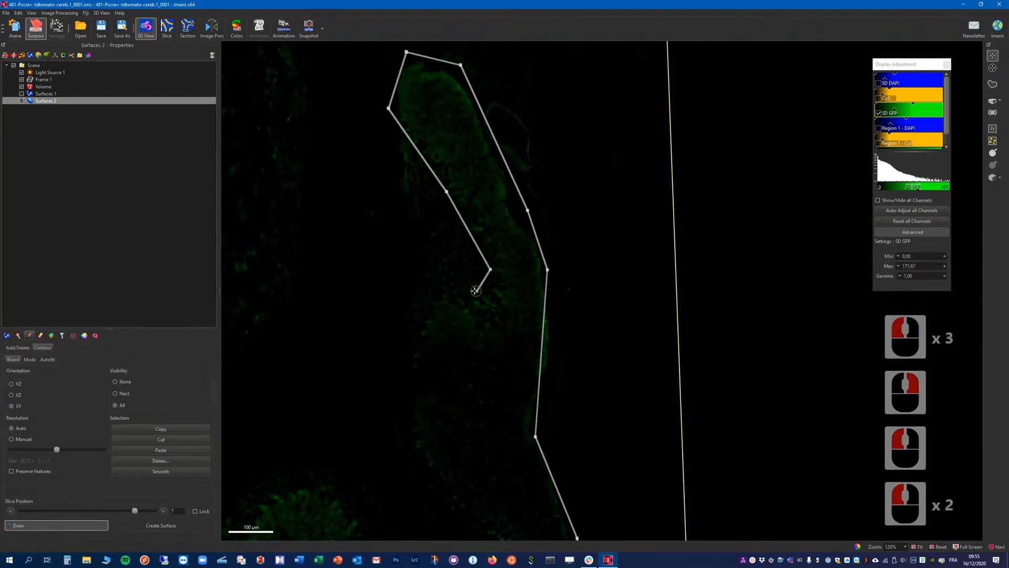
pyautogui.click(440, 286)
pyautogui.click(407, 316)
# Continue the slice 7 contour down the inner edge of the rightmost lobe's lower part to its narrow end.
pyautogui.moveTo(387, 375); pyautogui.dragTo(412, 157, button='right')
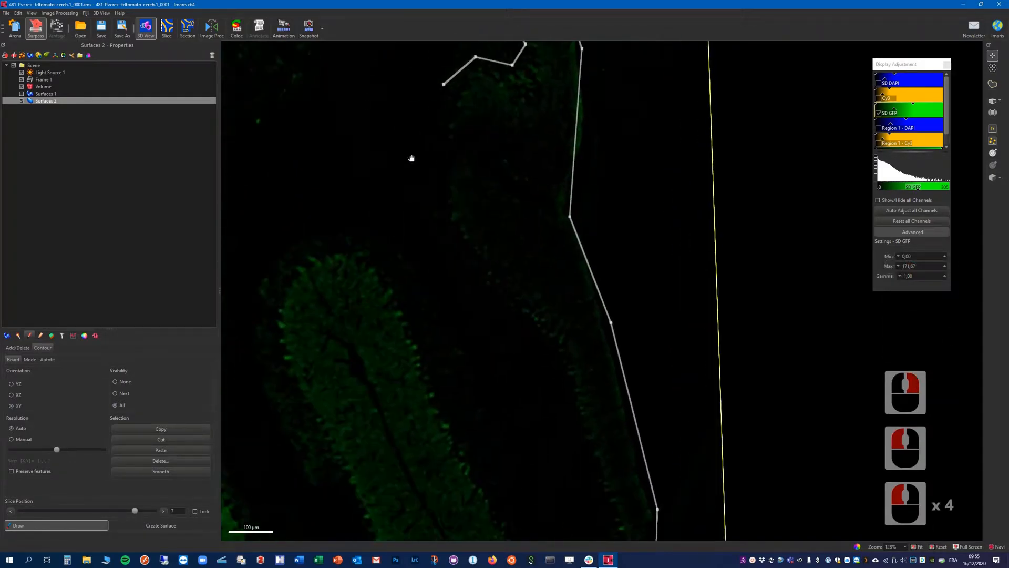
pyautogui.click(433, 204)
pyautogui.click(493, 310)
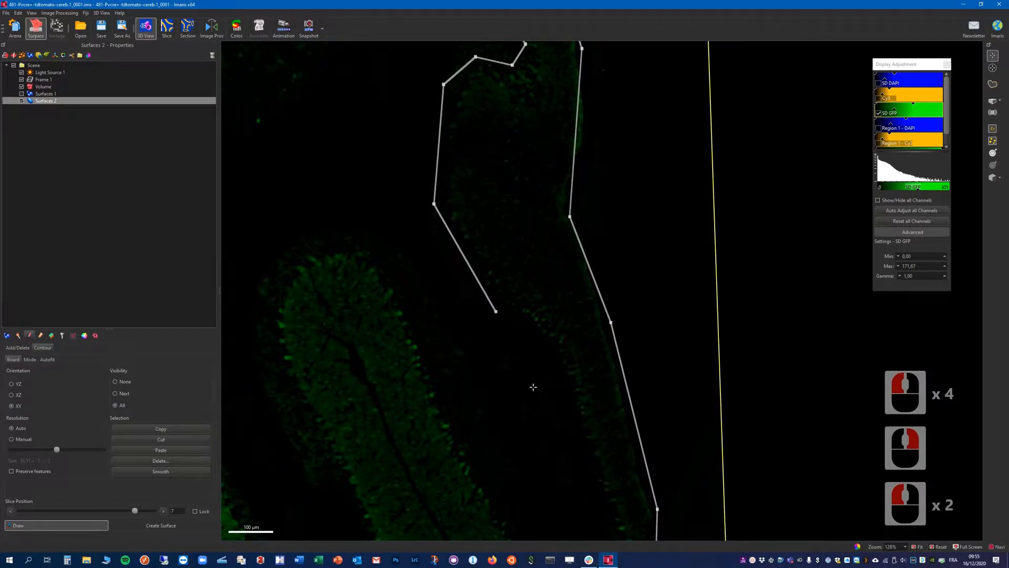
pyautogui.moveTo(531, 385); pyautogui.dragTo(452, 225, button='right')
pyautogui.click(485, 229)
pyautogui.click(517, 335)
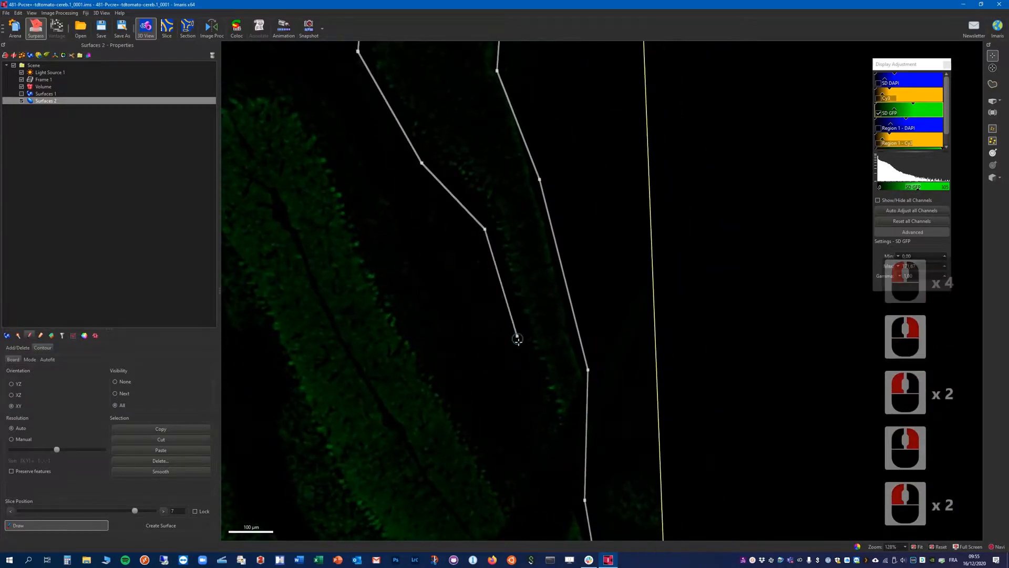
pyautogui.click(541, 425)
# Turn the slice 7 contour around the bottom of the gap and start up the right edge of the middle lobe.
pyautogui.moveTo(527, 446); pyautogui.dragTo(477, 221, button='right')
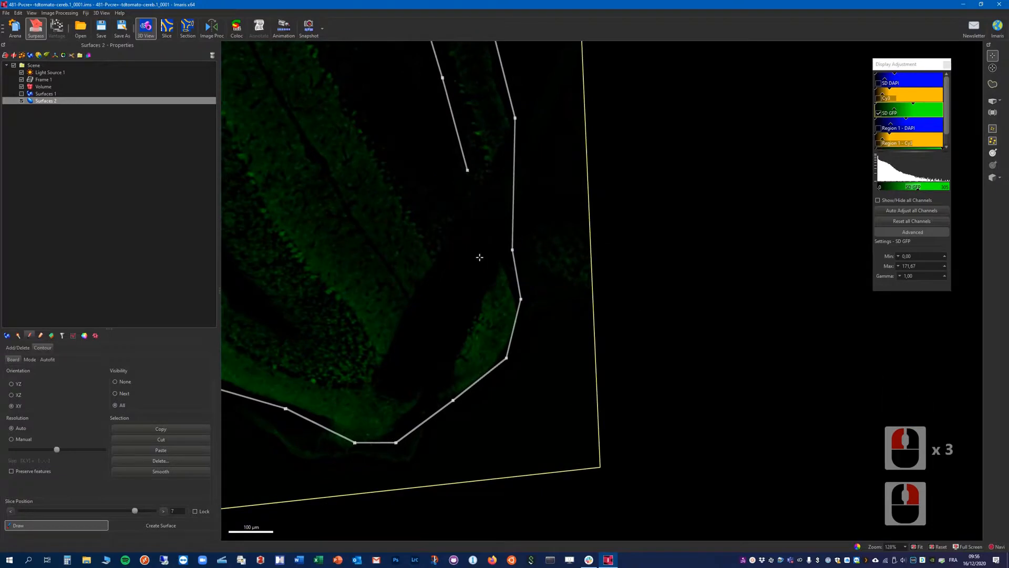
pyautogui.click(475, 247)
pyautogui.click(443, 259)
pyautogui.click(429, 218)
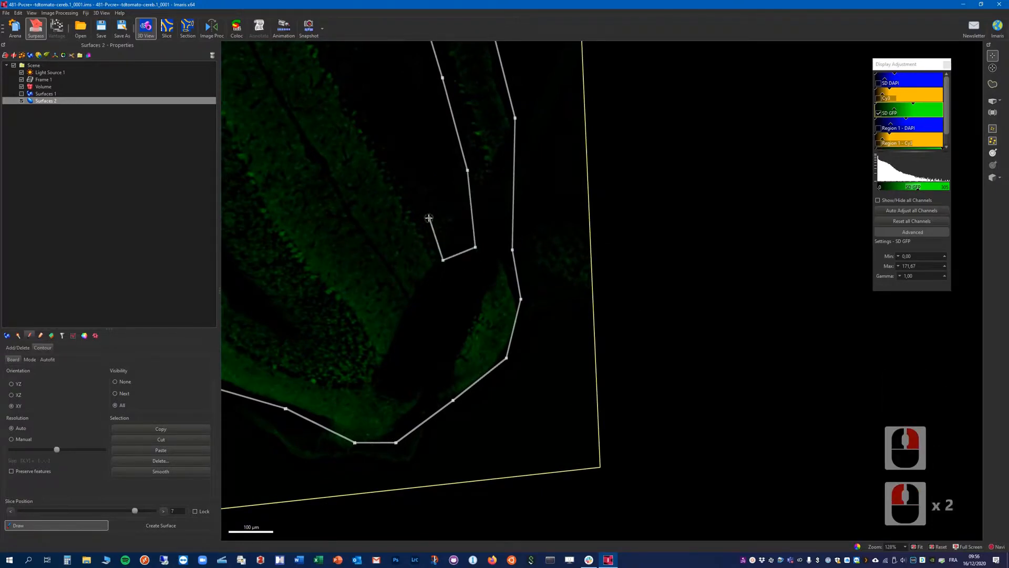
pyautogui.click(376, 126)
# Carry the slice 7 contour up the middle lobe's right edge, around its tip and onto its left edge.
pyautogui.moveTo(368, 114); pyautogui.dragTo(521, 352, button='right')
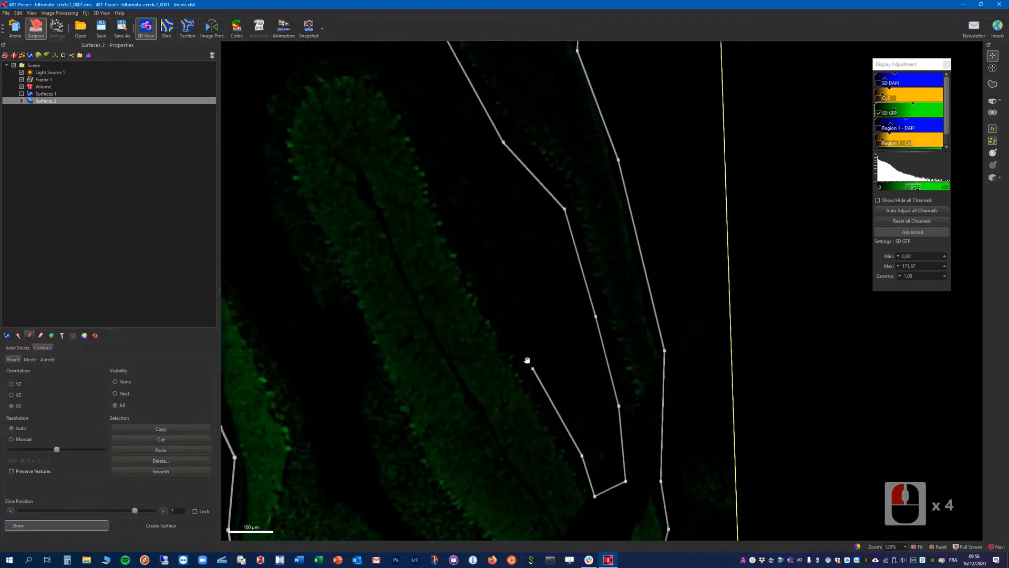
pyautogui.click(486, 288)
pyautogui.click(446, 173)
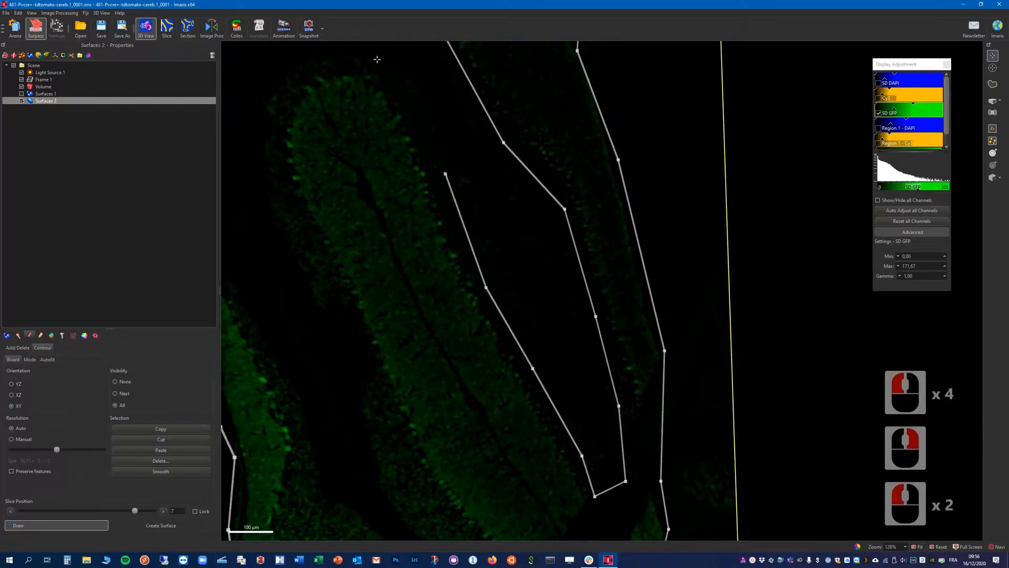
pyautogui.click(379, 70)
pyautogui.click(288, 95)
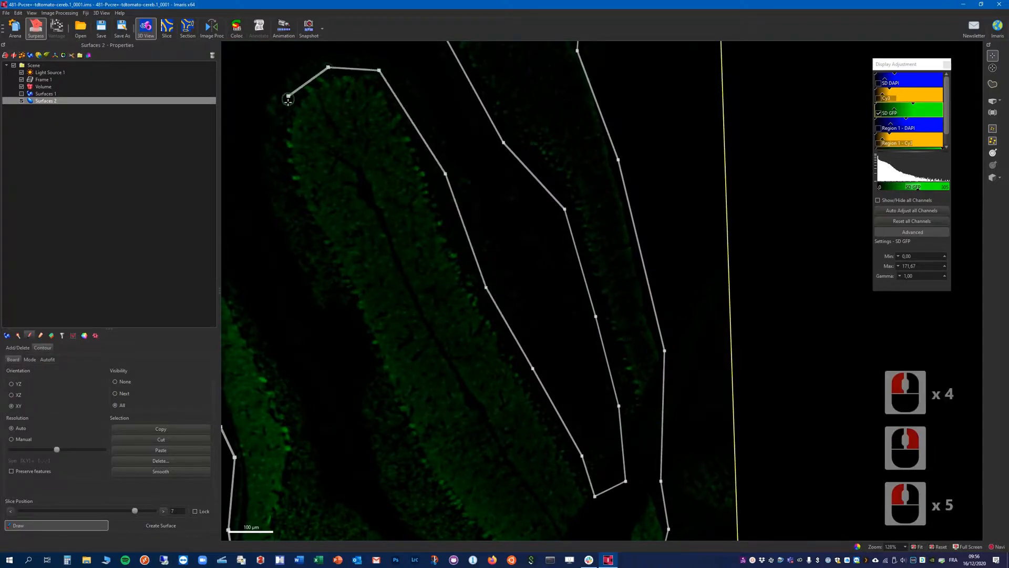
pyautogui.click(318, 231)
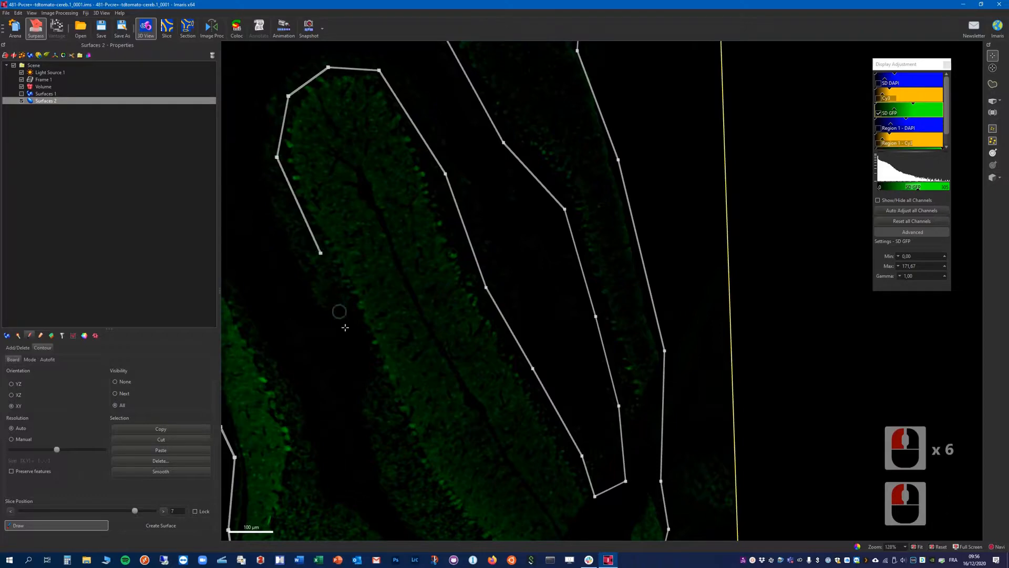
# Run the slice 7 contour down the middle lobe's left edge to its base near the lower band.
pyautogui.moveTo(338, 311); pyautogui.dragTo(339, 152, button='right')
pyautogui.click(340, 152)
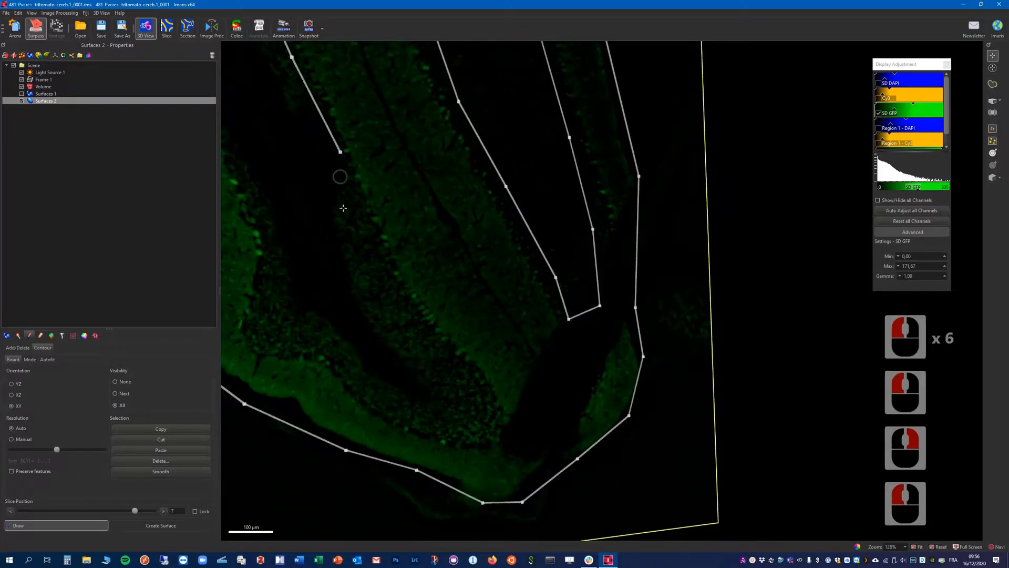
pyautogui.click(377, 250)
pyautogui.click(409, 317)
pyautogui.click(446, 353)
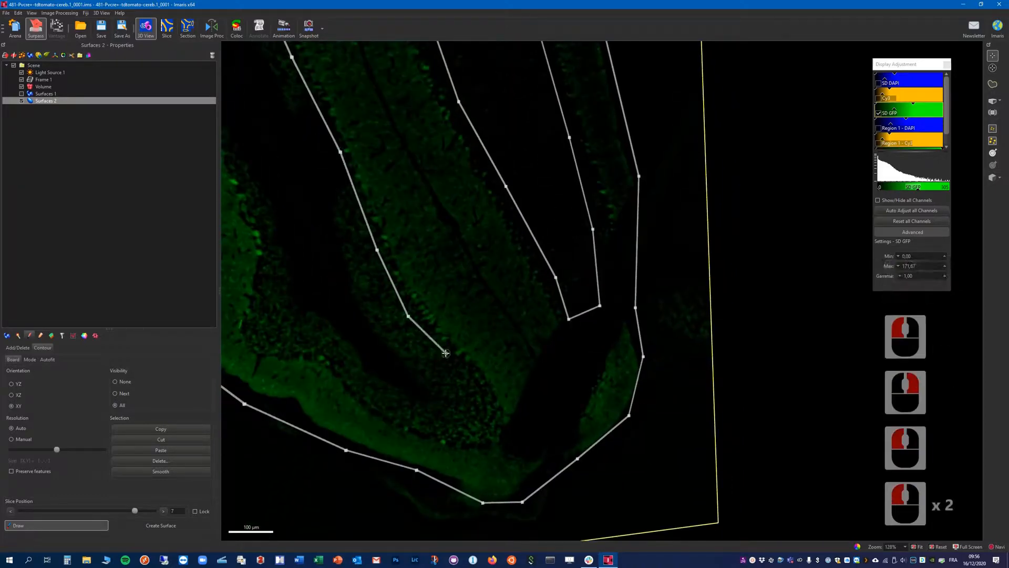
pyautogui.click(477, 391)
pyautogui.click(488, 417)
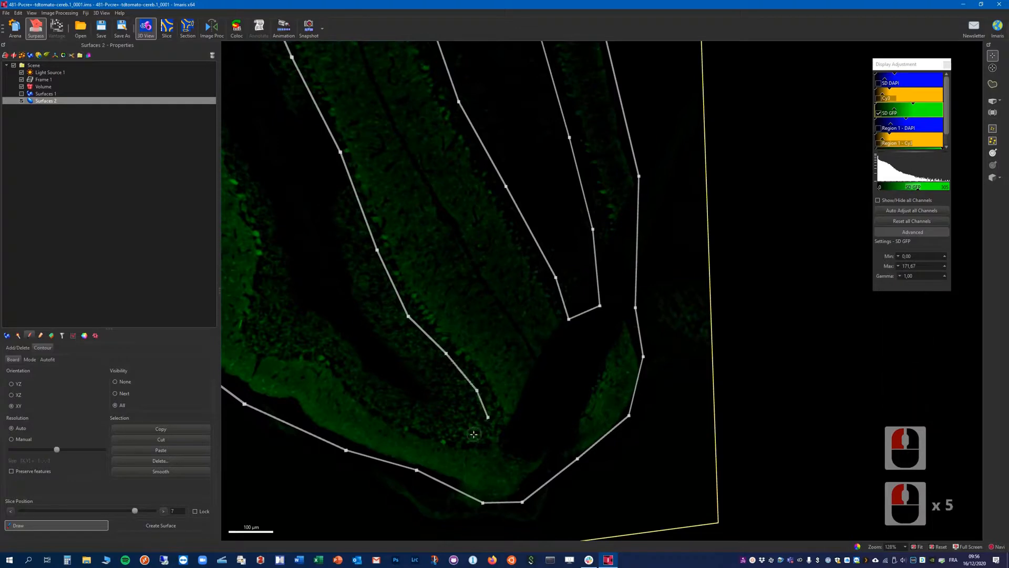
# Bend the slice 7 contour around the base of the fissure and back along the inner edge of the lower band.
pyautogui.click(470, 437)
pyautogui.click(442, 433)
pyautogui.click(395, 411)
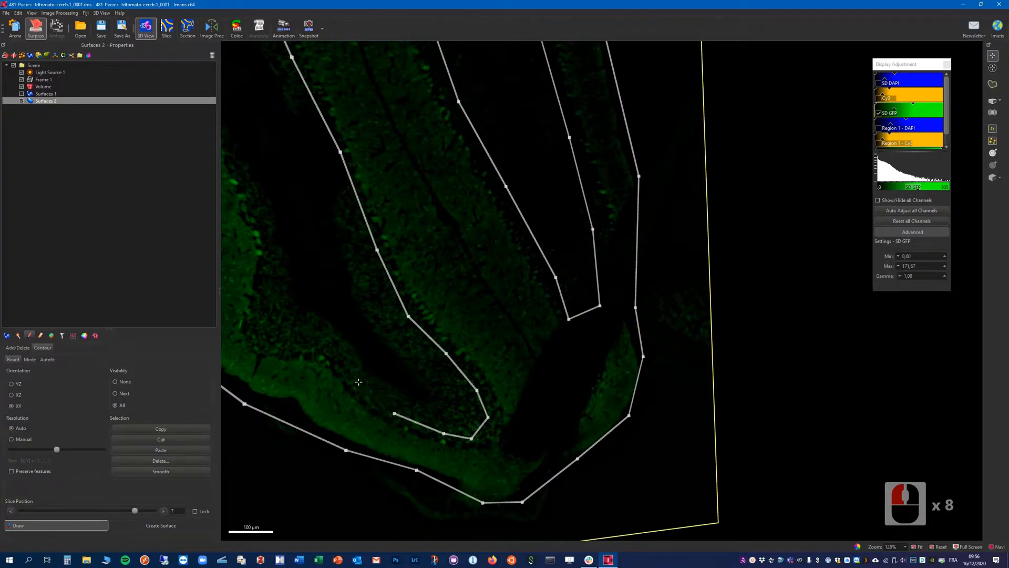
pyautogui.click(355, 383)
pyautogui.click(292, 322)
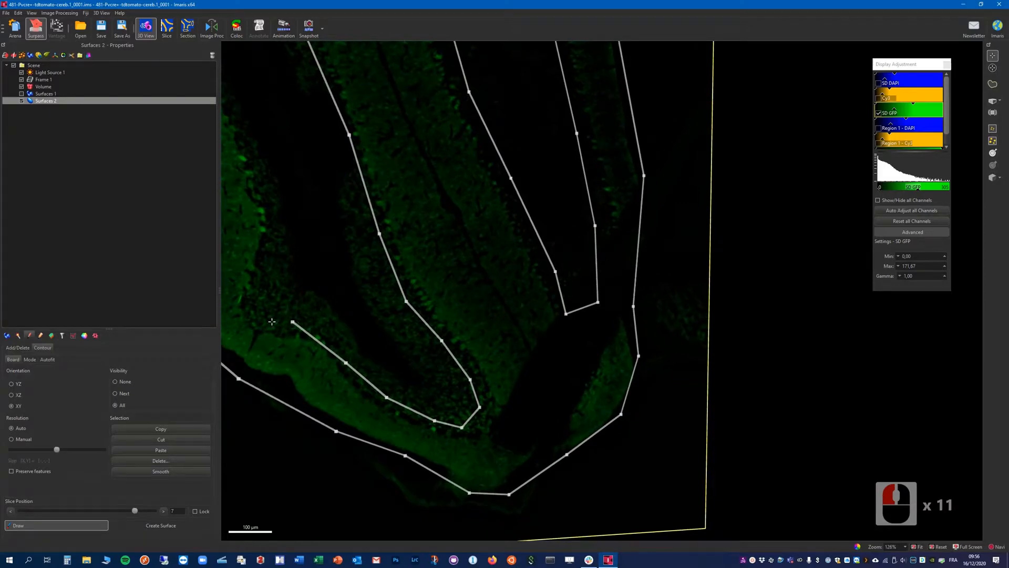
# Take the slice 7 contour around the inner corner and up the right edge of the leftmost lobe.
pyautogui.click(272, 322)
pyautogui.click(257, 303)
pyautogui.click(270, 255)
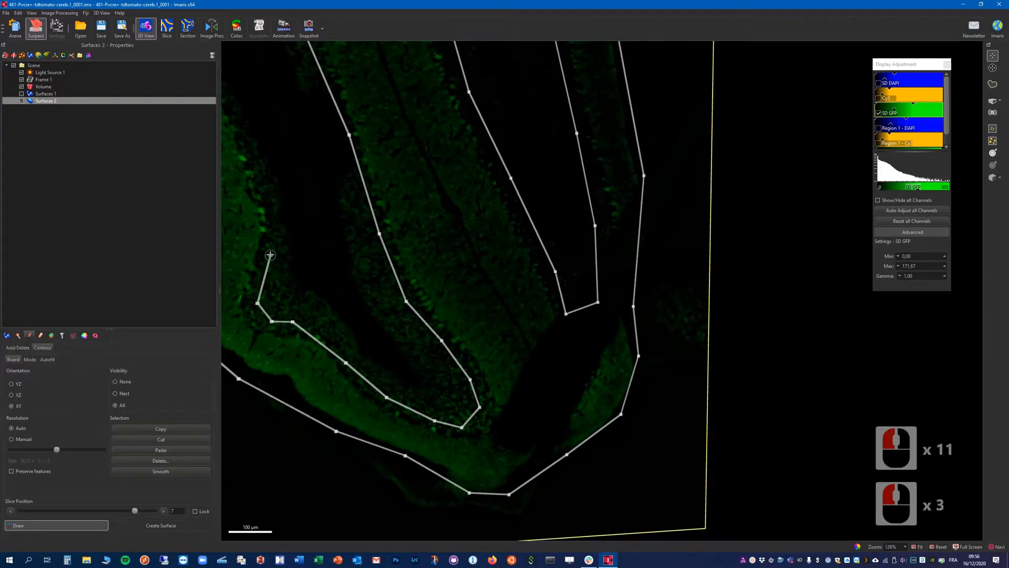
pyautogui.click(271, 195)
# Close the slice 7 contour at the tip of the leftmost lobe and create the surface from the contours.
pyautogui.moveTo(290, 167); pyautogui.dragTo(469, 318, button='right')
pyautogui.click(449, 298)
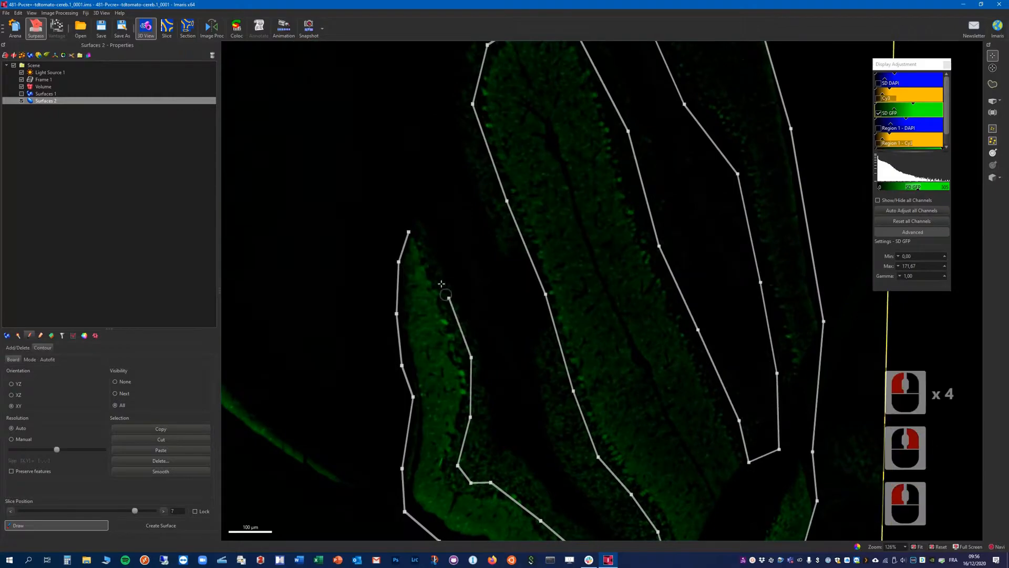
pyautogui.click(424, 230)
pyautogui.click(410, 231)
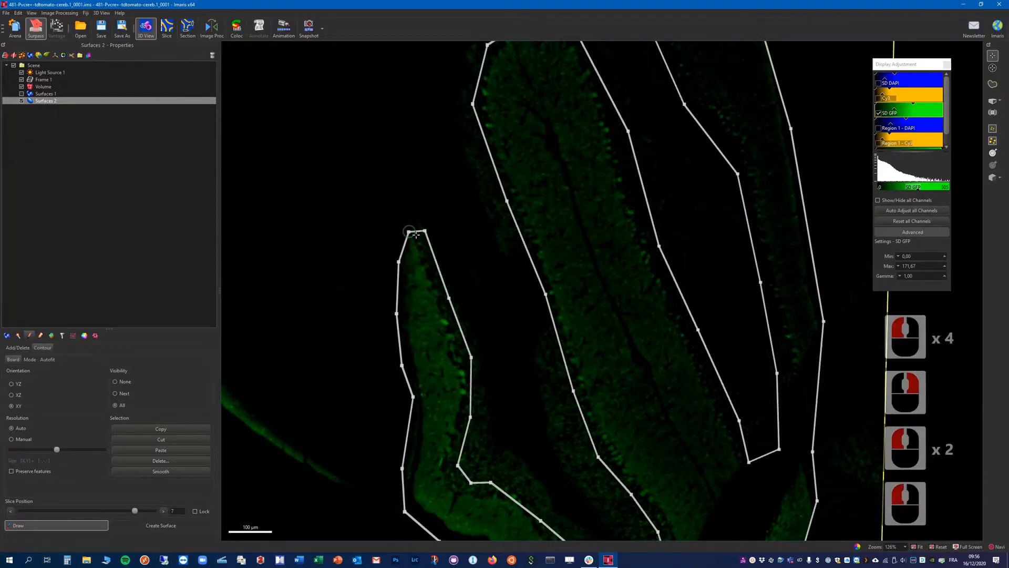
pyautogui.scroll(-7, 454, 292)
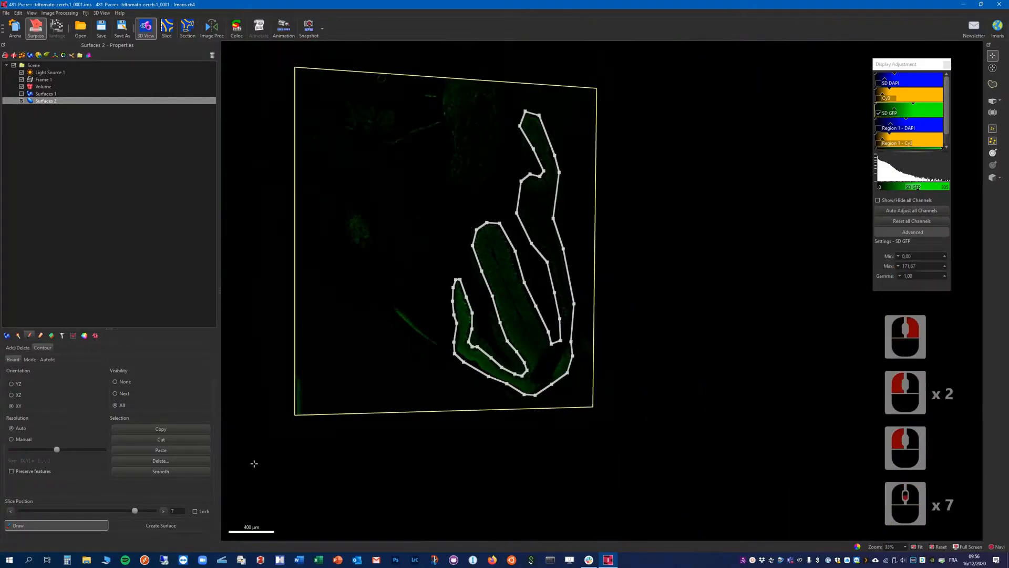
pyautogui.click(159, 527)
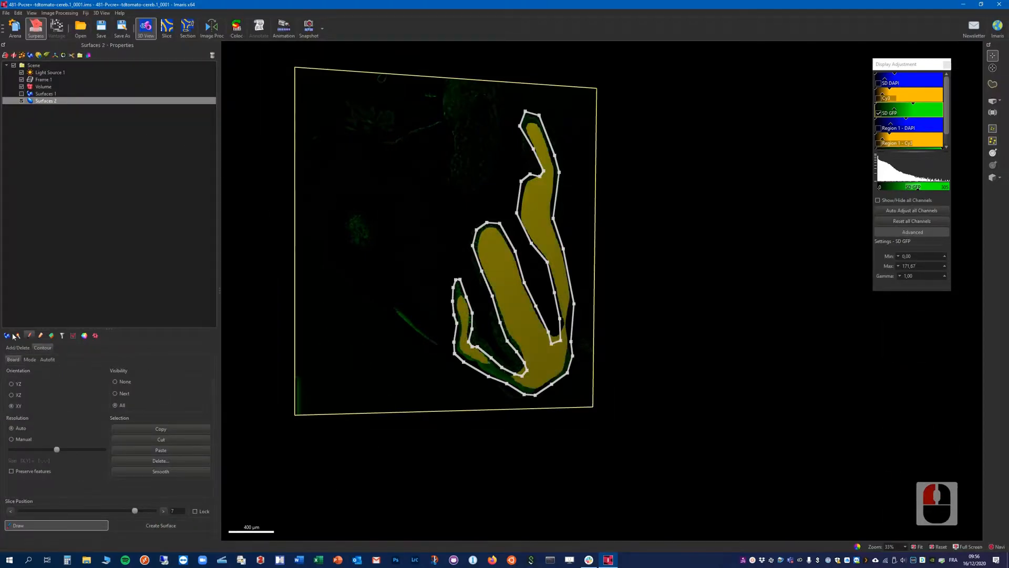
# Mask a duplicate of the SD DAPI channel with the new surface, setting voxels outside it to 0.000.
pyautogui.click(40, 337)
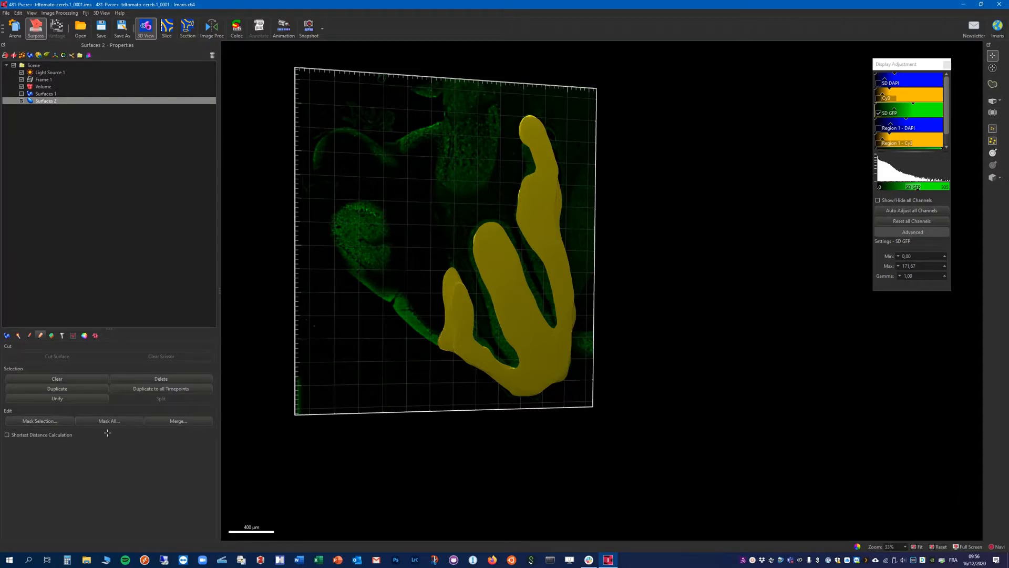
pyautogui.click(40, 421)
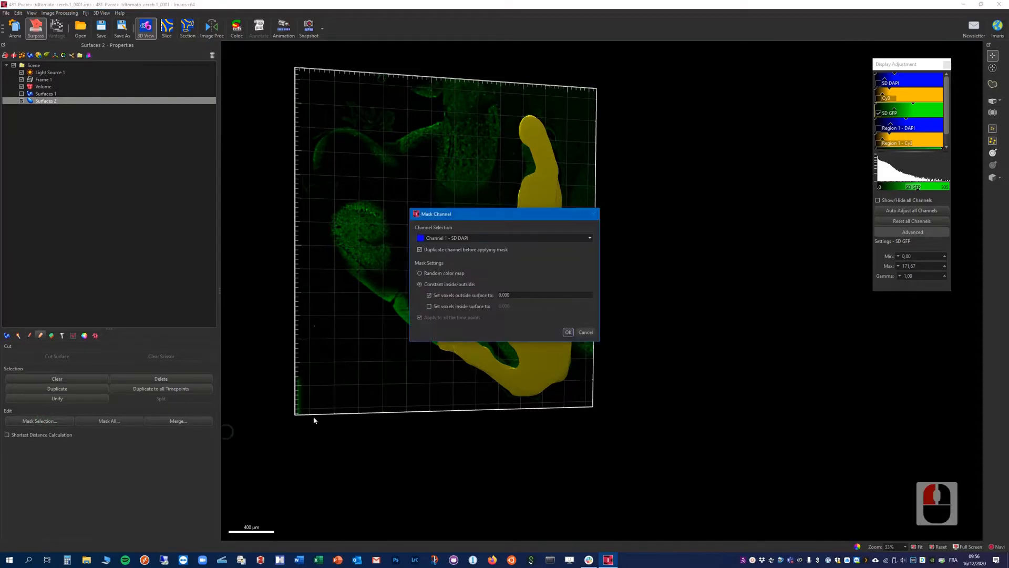
pyautogui.click(481, 237)
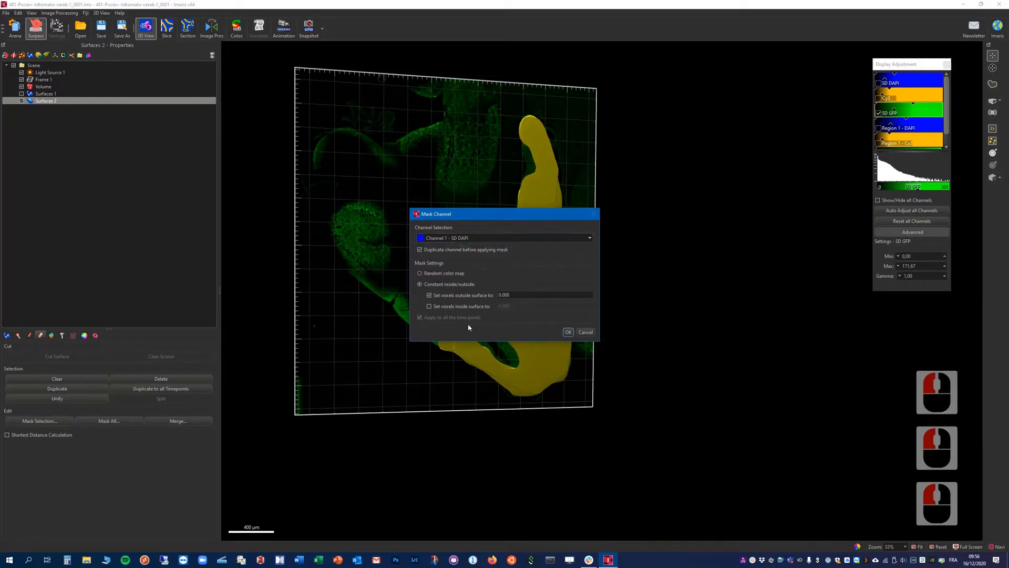
pyautogui.click(568, 332)
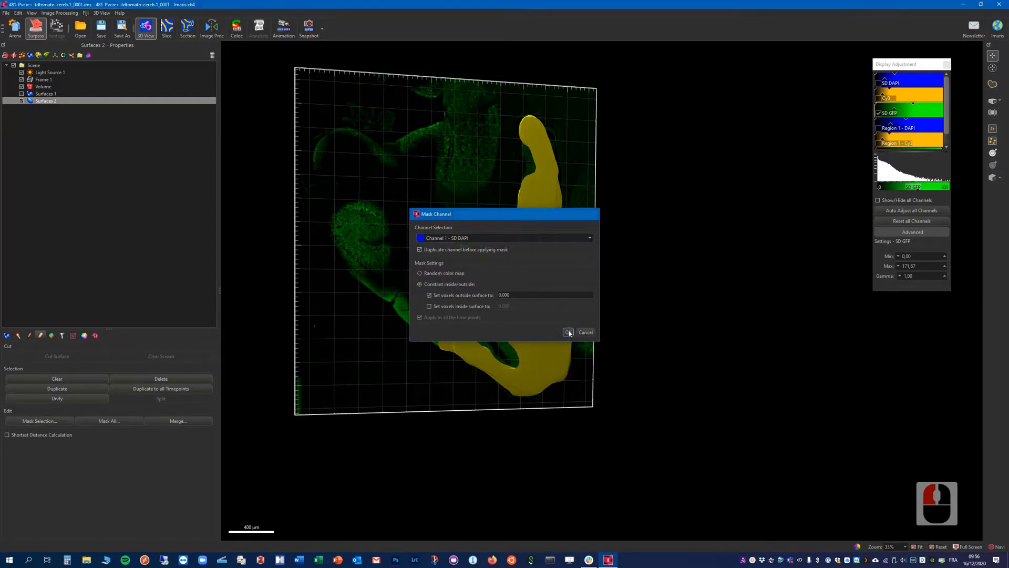
# Mask a duplicate of the Cy3 channel with the same surface, setting voxels outside it to 0.000.
pyautogui.click(37, 420)
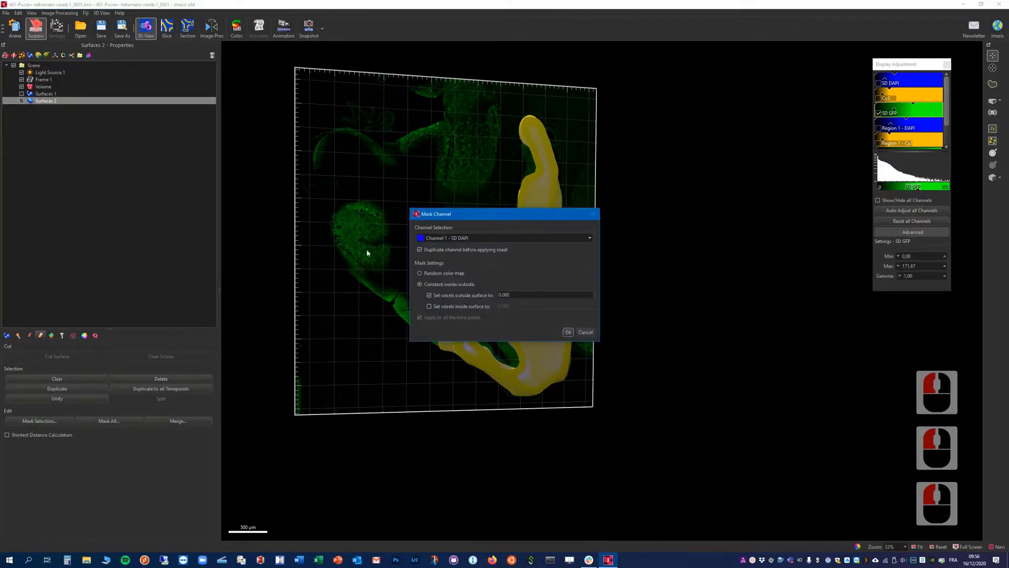
pyautogui.click(442, 238)
pyautogui.click(444, 252)
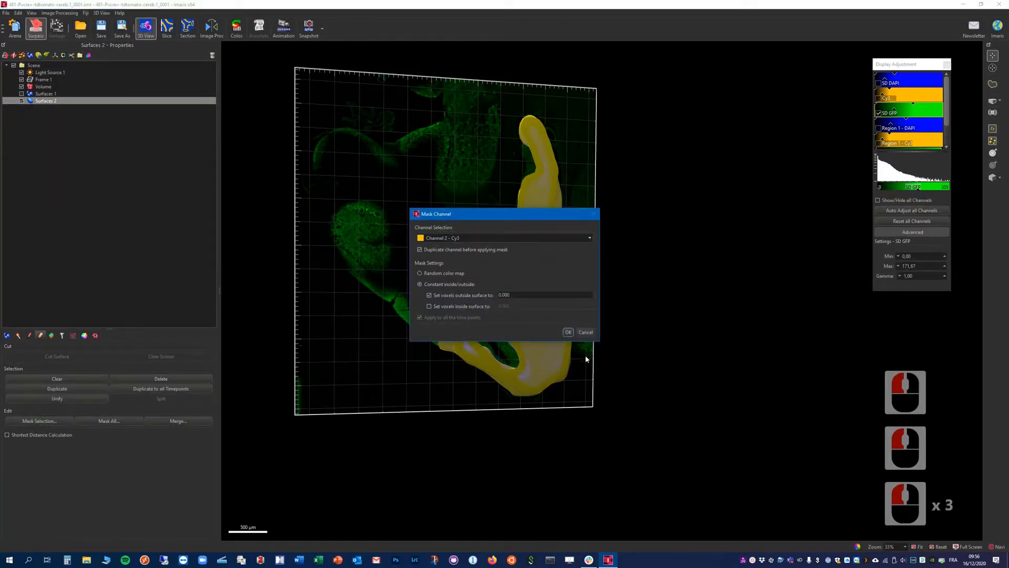
pyautogui.click(568, 332)
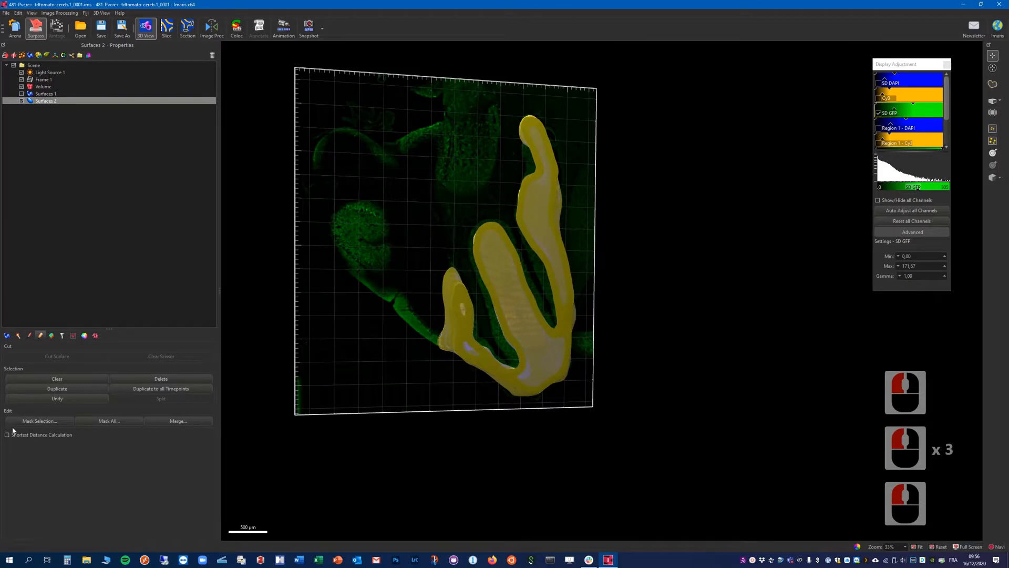
# Mask a duplicate of the SD GFP channel with the same surface, setting voxels outside it to 0.000.
pyautogui.click(24, 422)
pyautogui.click(447, 237)
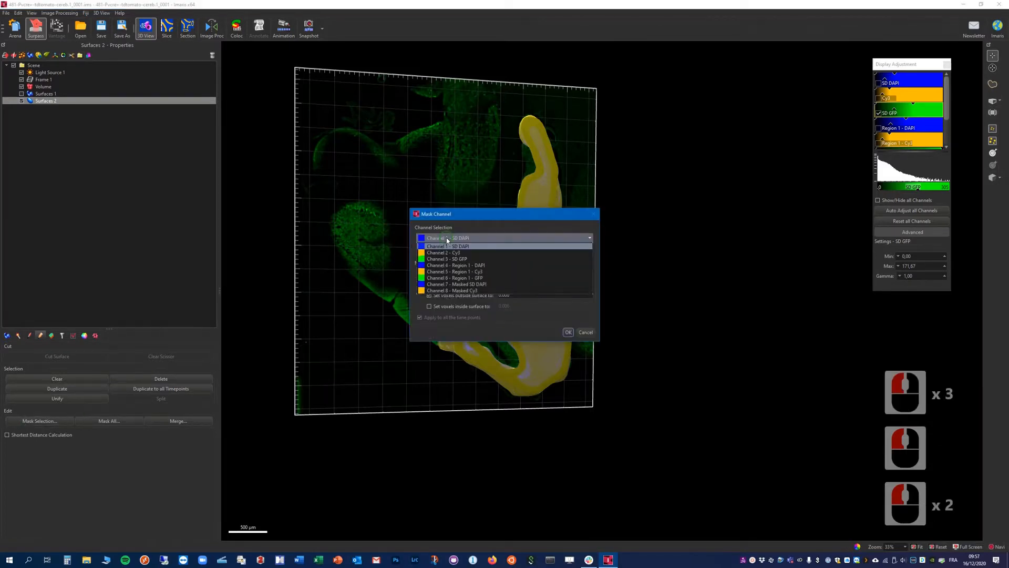
pyautogui.click(447, 259)
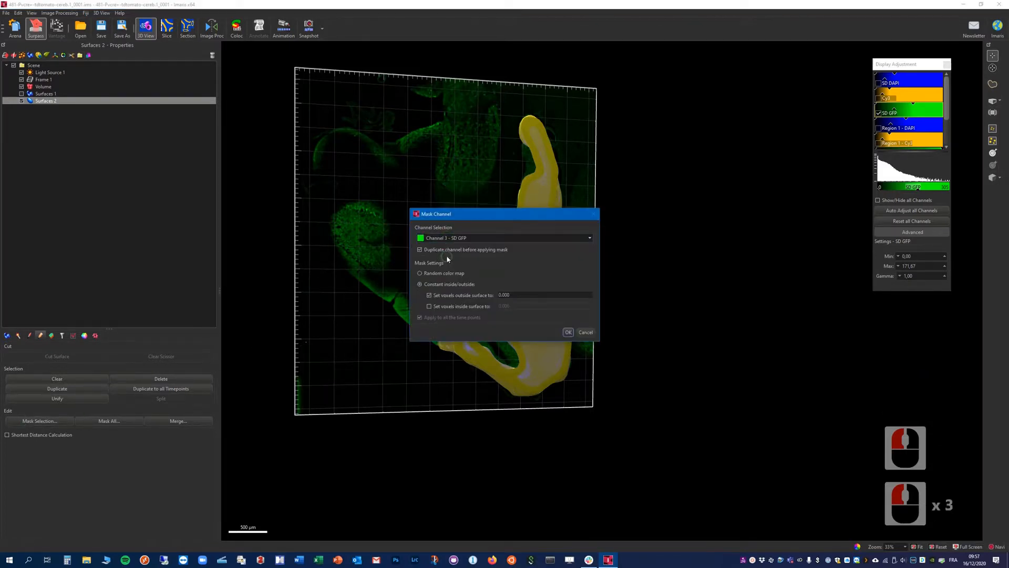
pyautogui.click(568, 332)
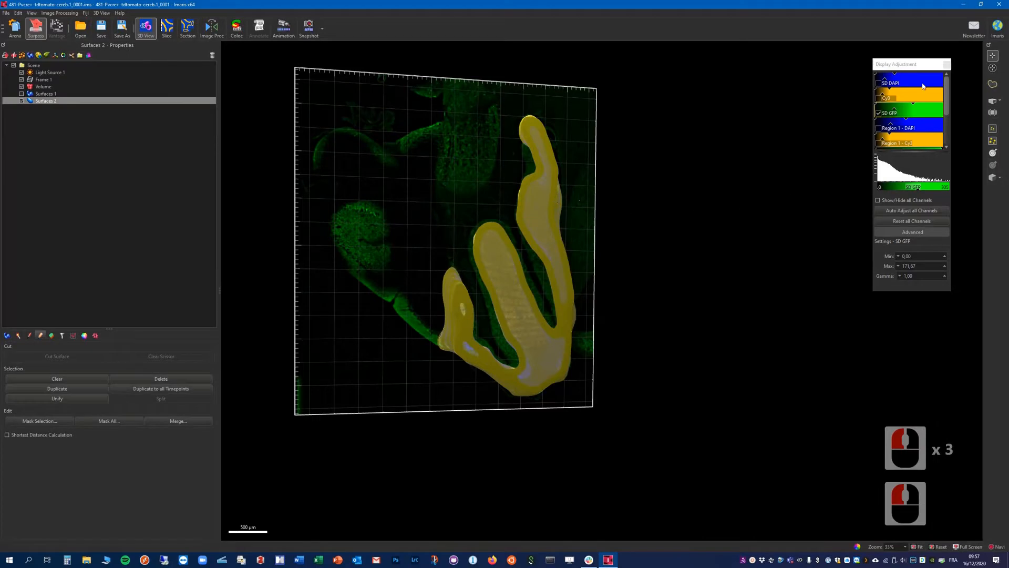
# Rename the Masked SD DAPI channel as Region 2 - DAPI.
pyautogui.scroll(-3, 909, 113)
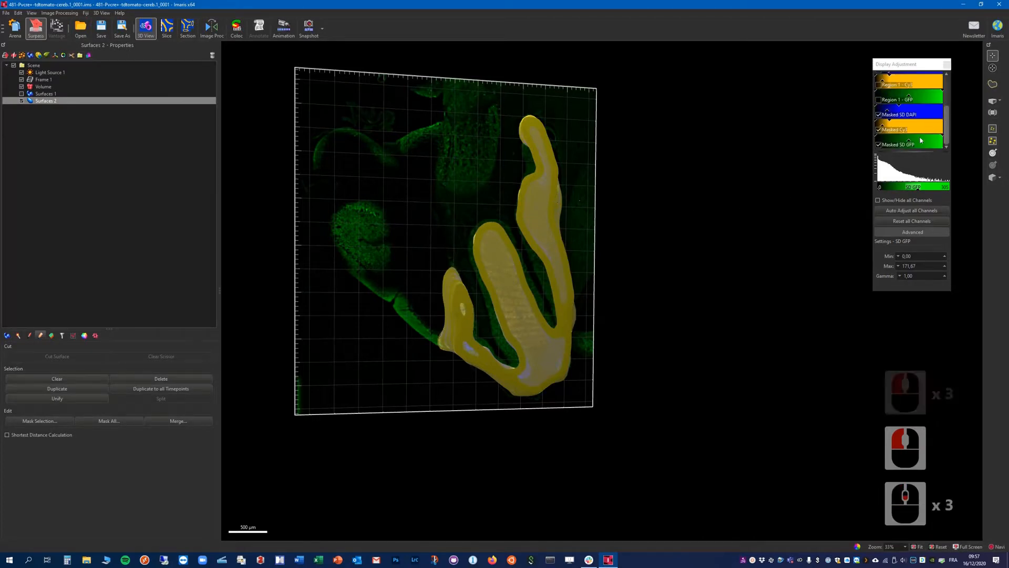
pyautogui.doubleClick(894, 116)
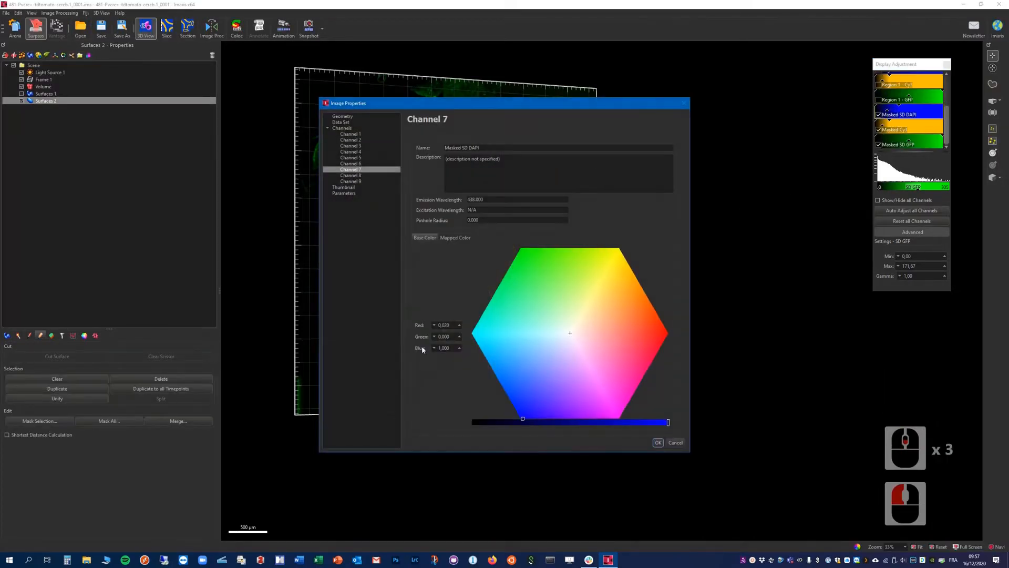
pyautogui.moveTo(468, 149); pyautogui.dragTo(357, 149)
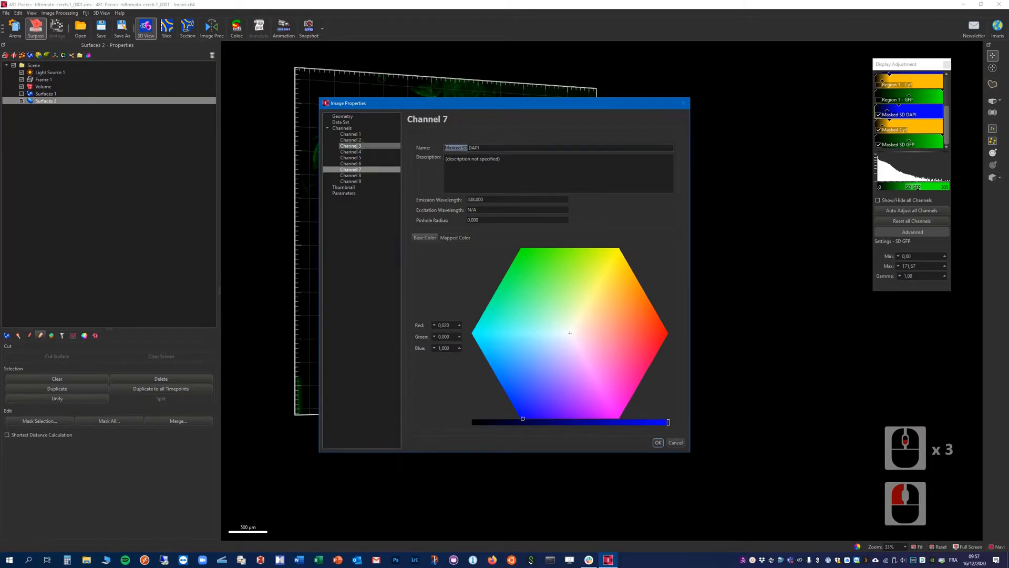
pyautogui.write('Region')
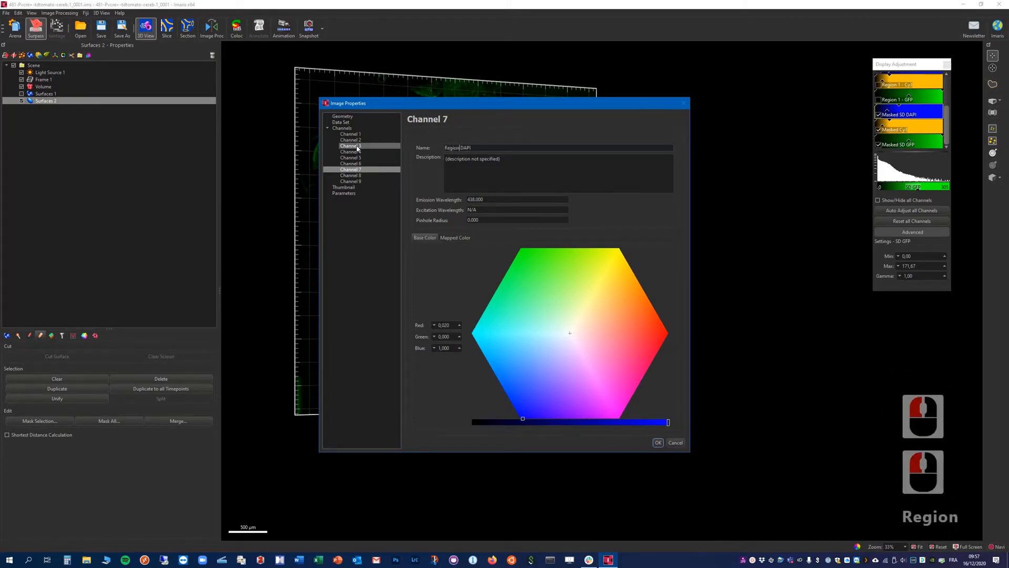
pyautogui.write(' 2 ')
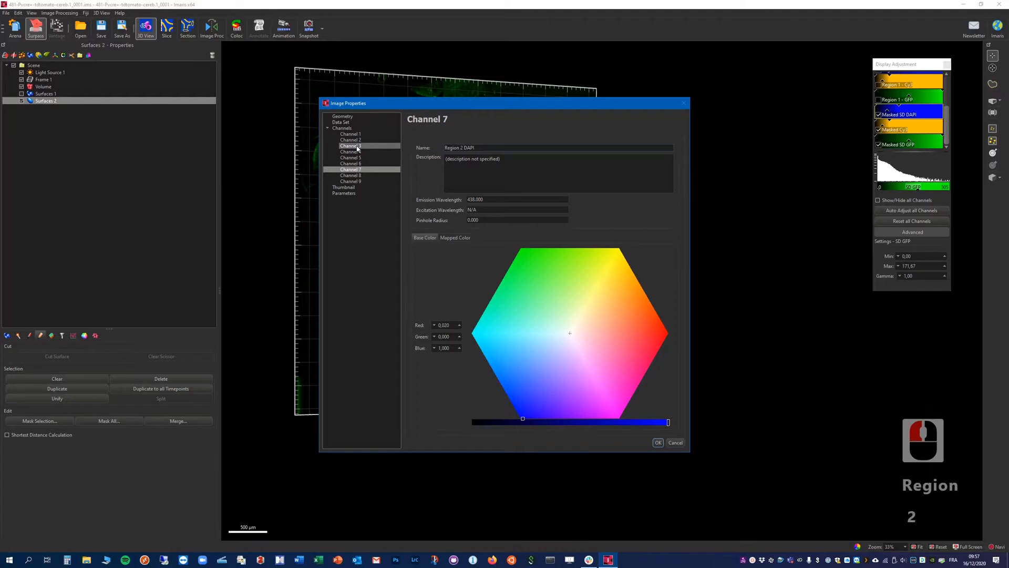
pyautogui.write('-')
pyautogui.press('Left')
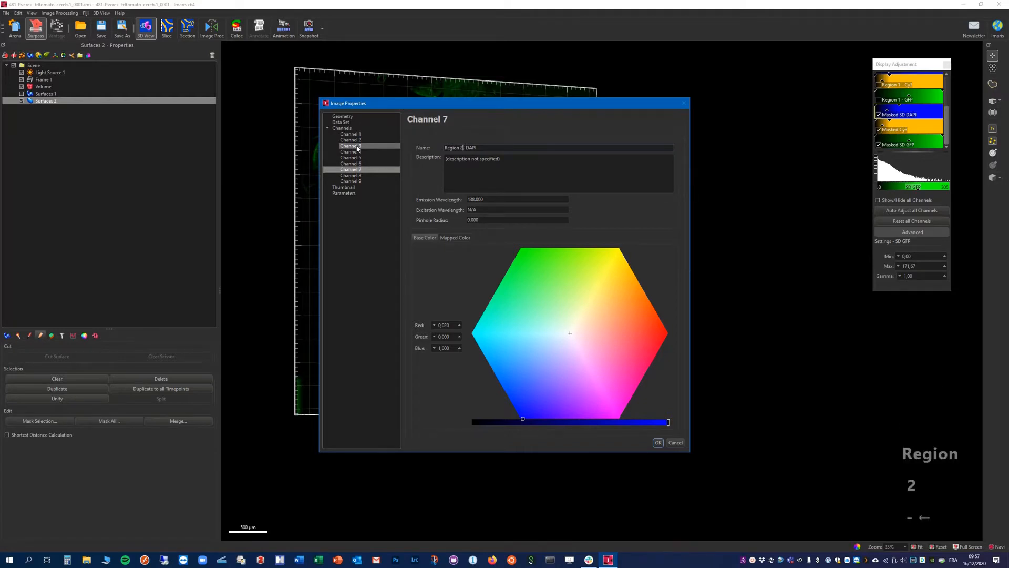
pyautogui.click(657, 442)
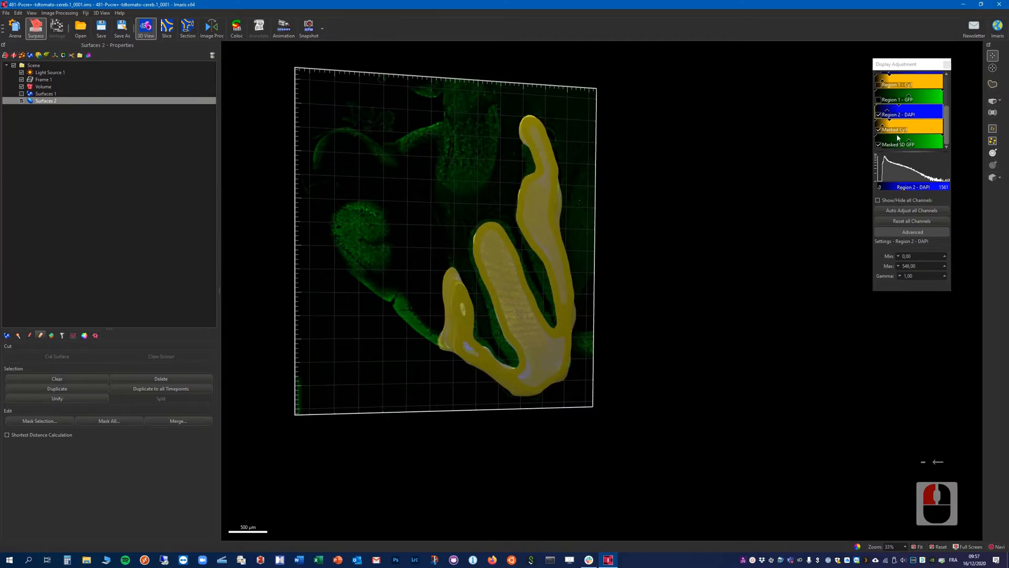
# Rename the Masked Cy3 channel as Region 2 - Cy3.
pyautogui.doubleClick(899, 136)
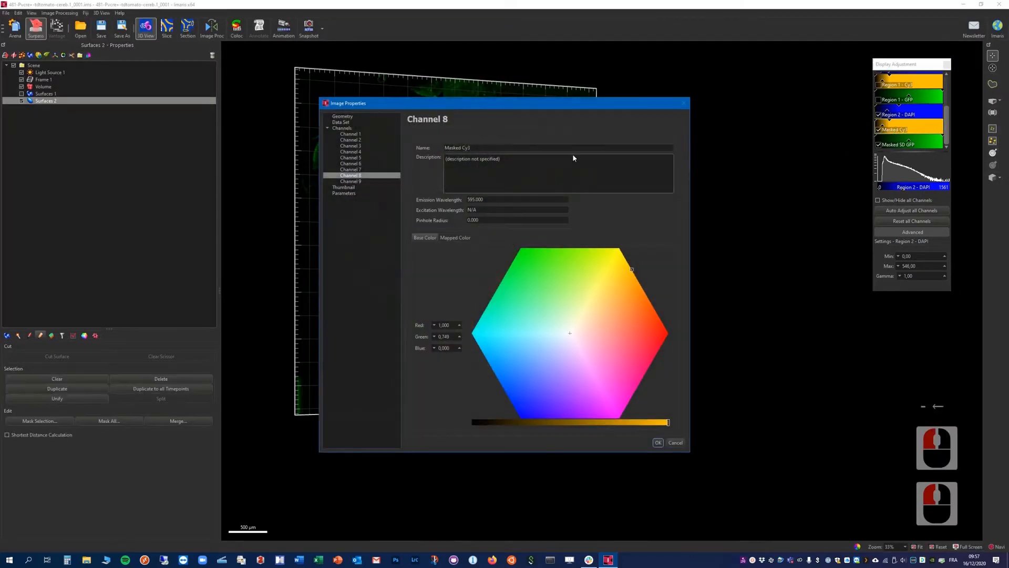
pyautogui.doubleClick(460, 149)
pyautogui.write('Region')
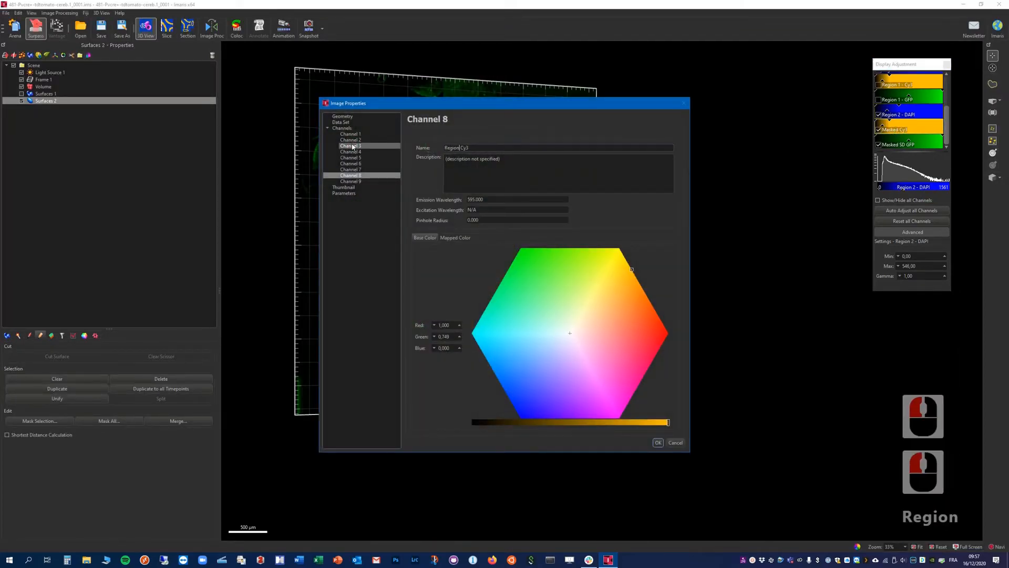
pyautogui.write(' 2')
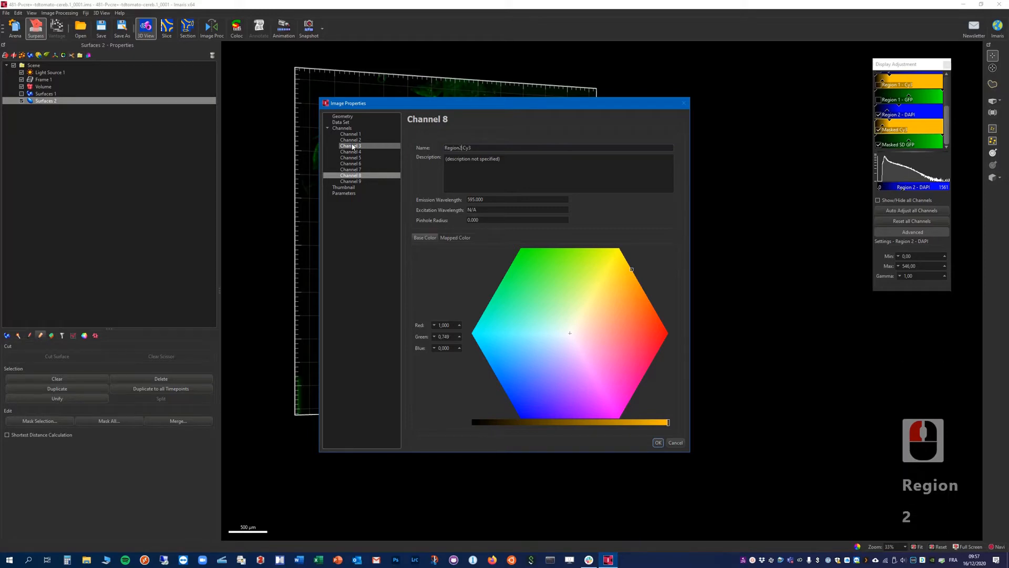
pyautogui.press('Left')
pyautogui.press('Right')
pyautogui.write('-')
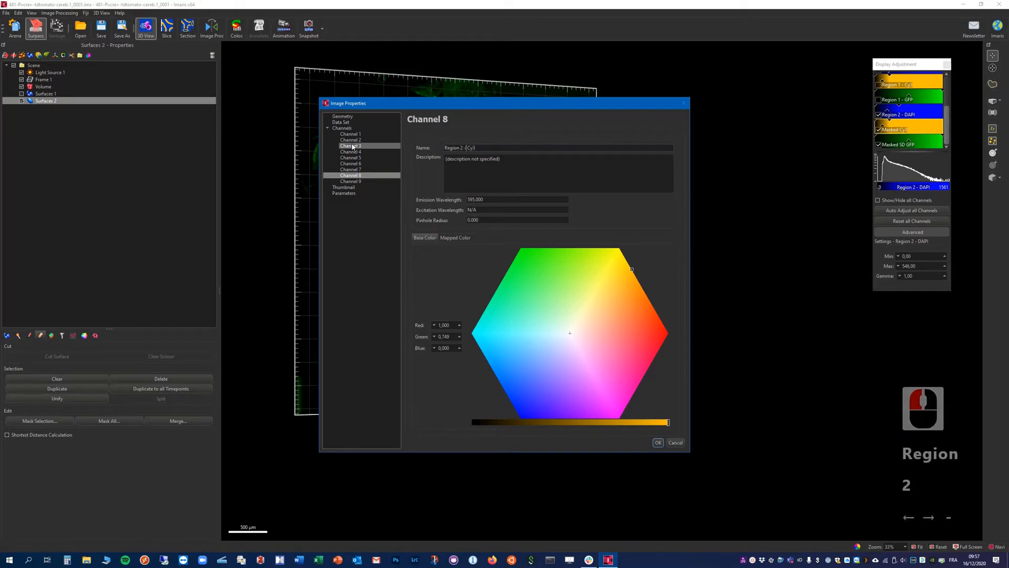
pyautogui.click(658, 443)
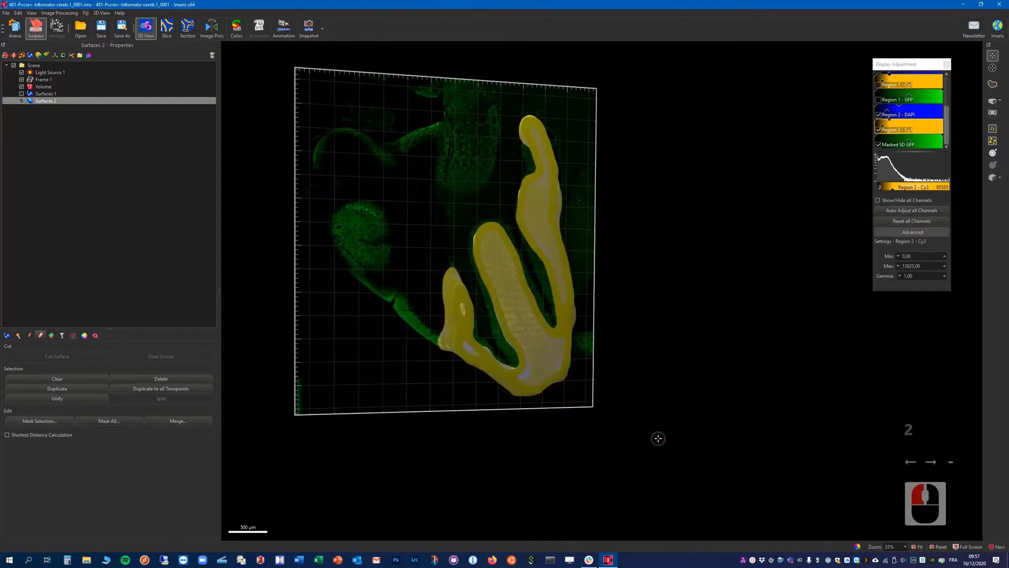
# Rename the Masked SD GFP channel as Region 2 - GFP.
pyautogui.click(896, 145)
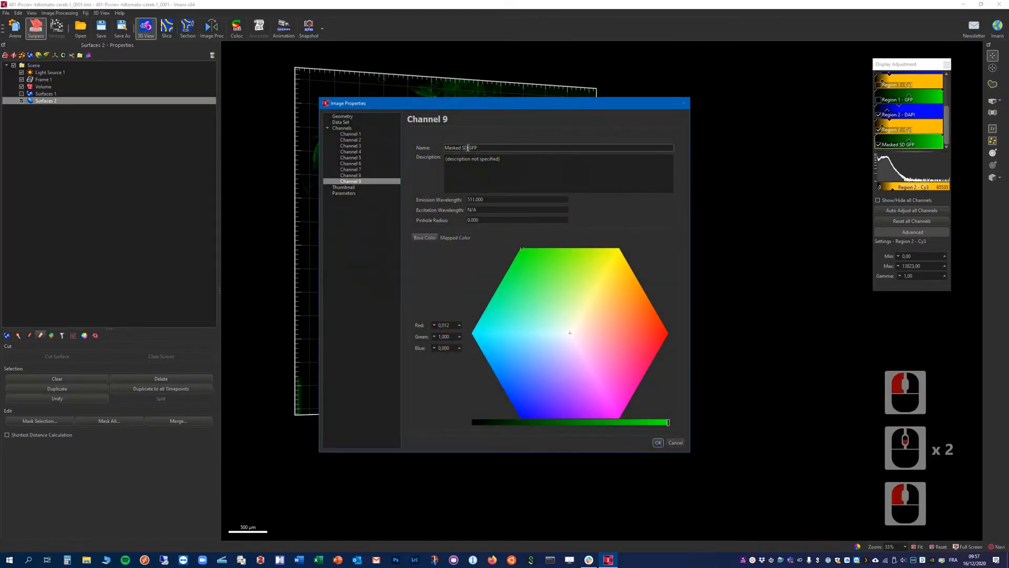
pyautogui.moveTo(469, 148); pyautogui.dragTo(371, 143)
pyautogui.write('Region')
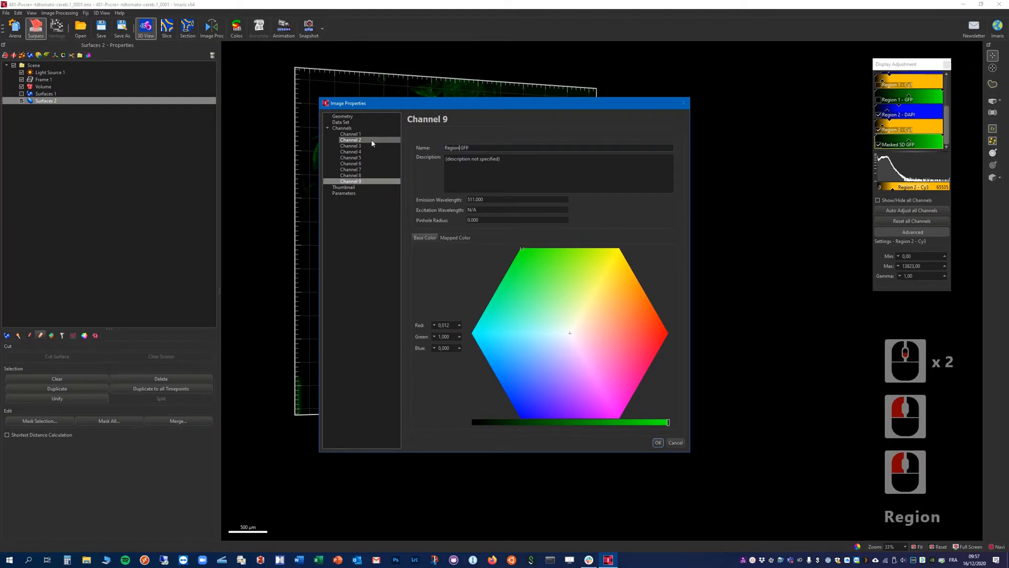
pyautogui.write(' 2 -')
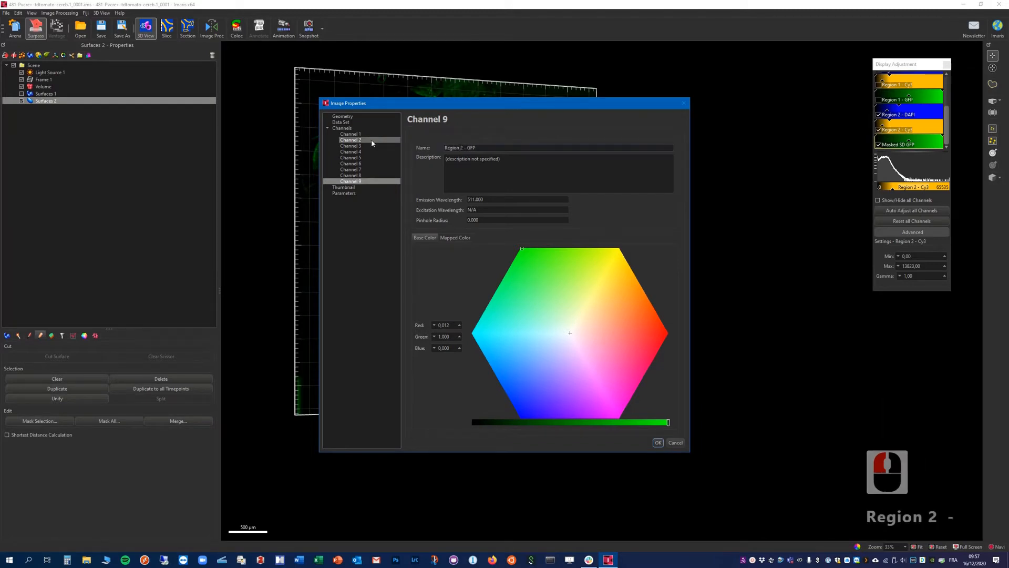
pyautogui.click(658, 443)
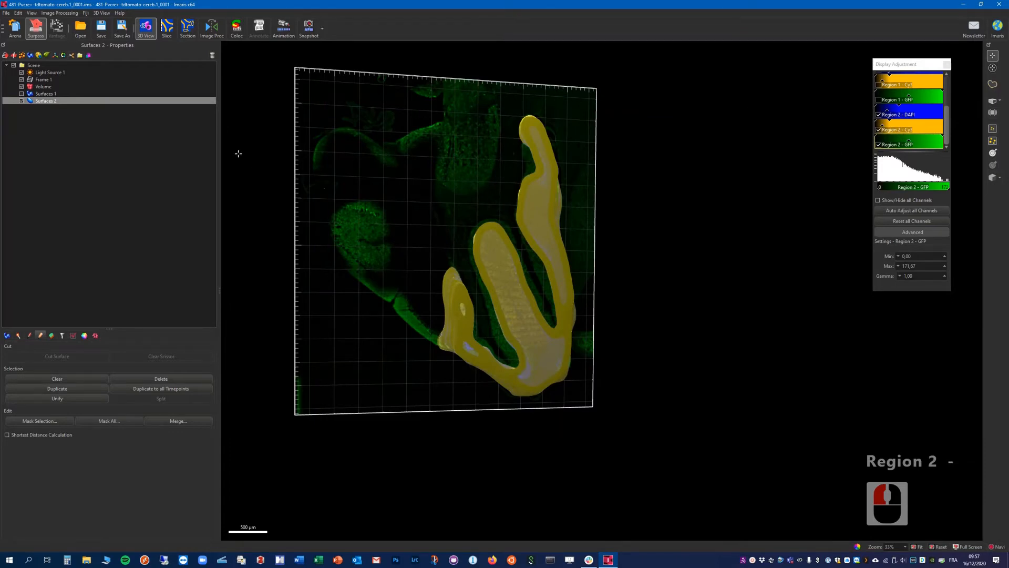
# Hide the Surfaces 2 object and the original SD GFP channel so only the Region 2 channels are displayed.
pyautogui.click(22, 100)
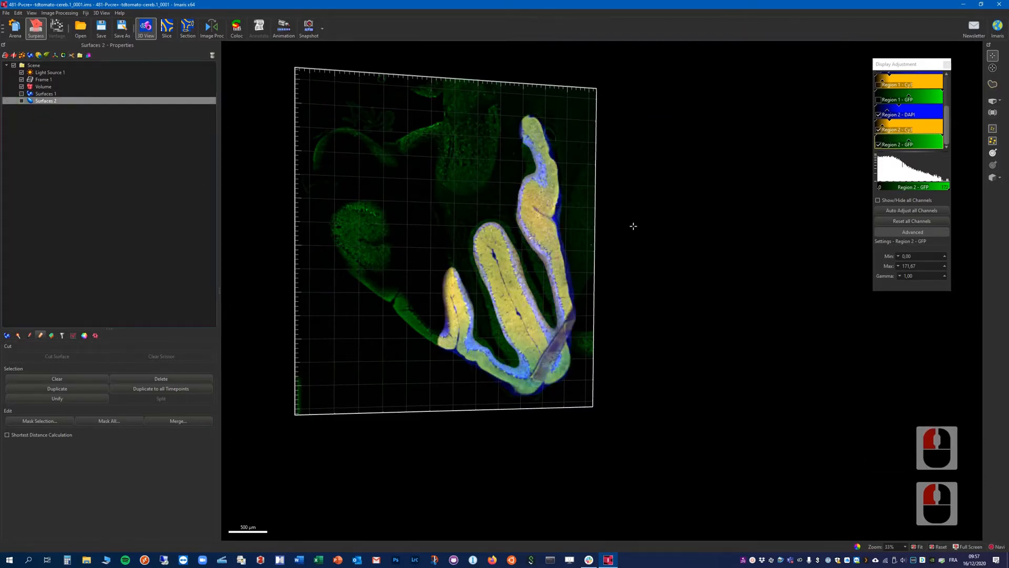
pyautogui.moveTo(947, 127); pyautogui.dragTo(948, 95)
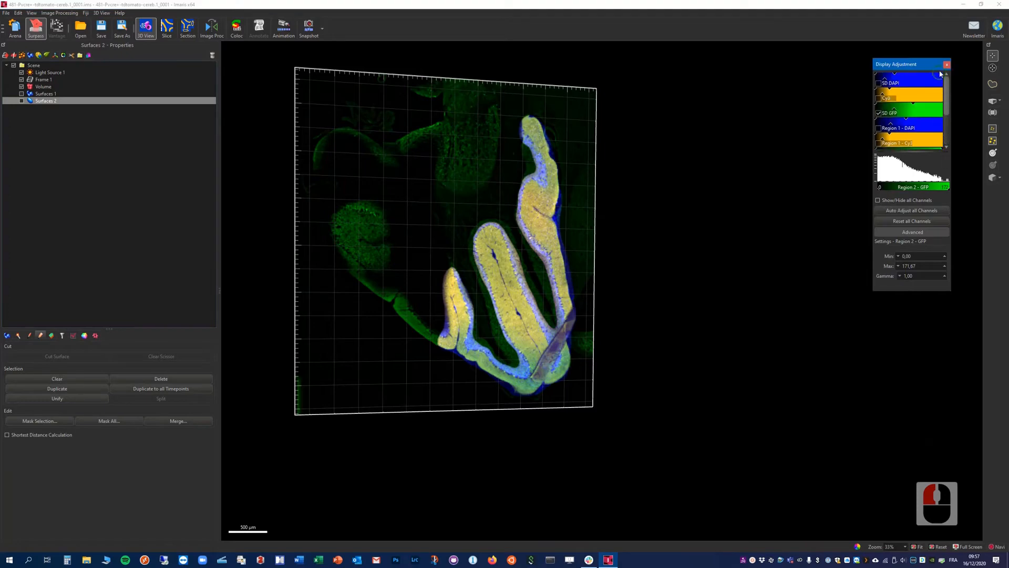
pyautogui.click(878, 112)
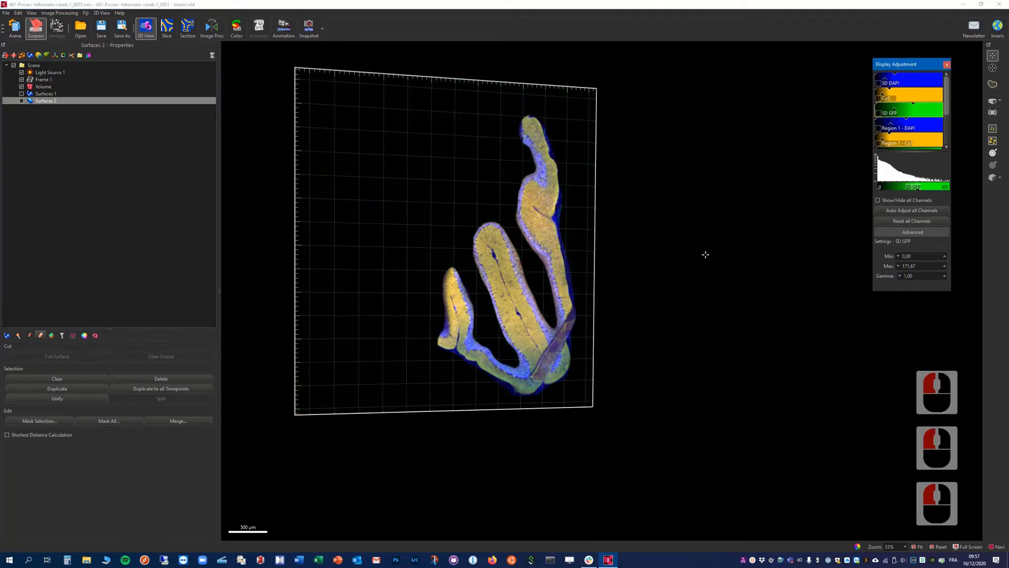
pyautogui.moveTo(451, 198); pyautogui.dragTo(538, 221, button='right')
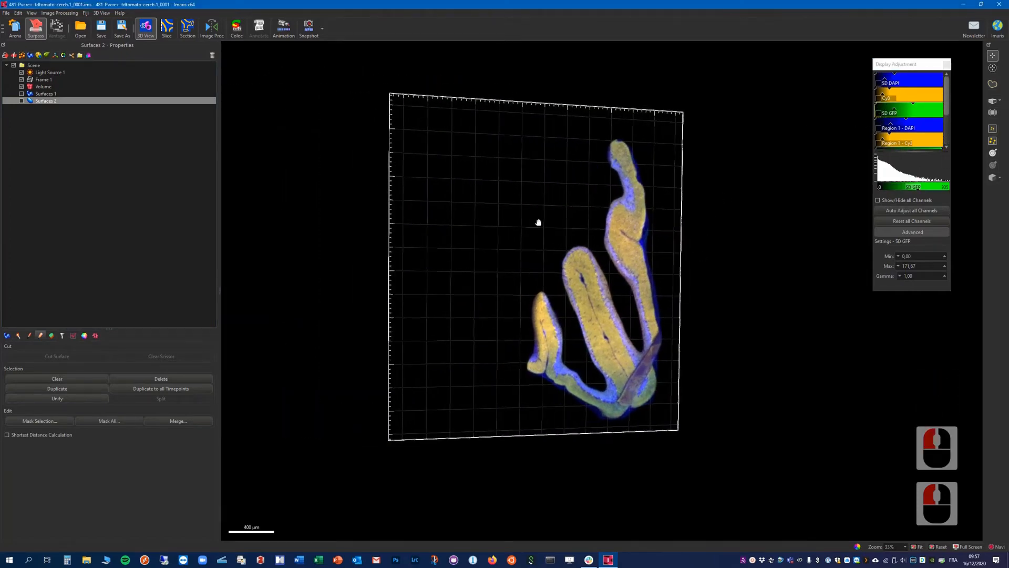
pyautogui.click(937, 547)
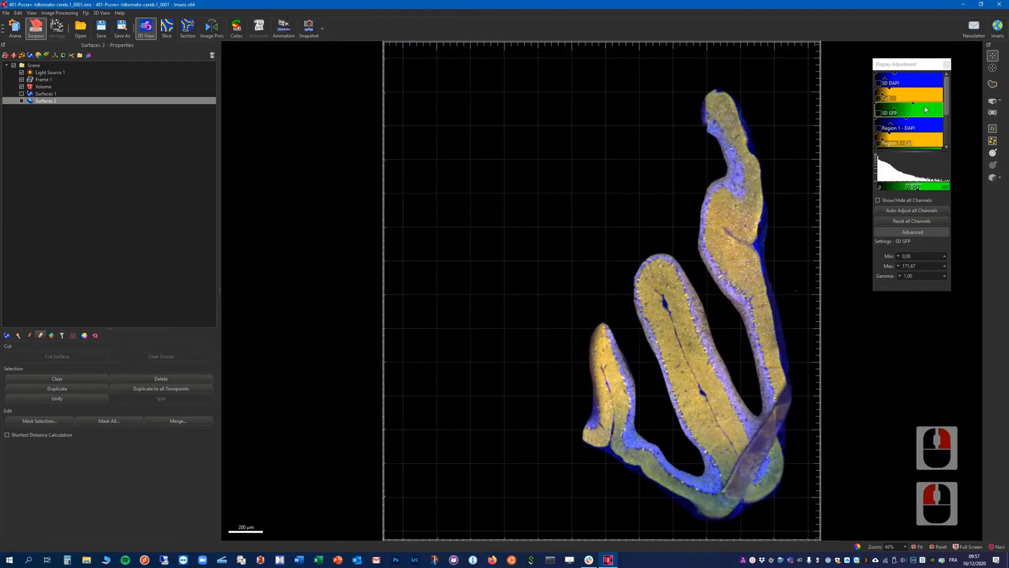
# Hide the Region 2 DAPI, Cy3 and GFP channels and display the Region 1 - GFP channel alone.
pyautogui.scroll(-5, 926, 109)
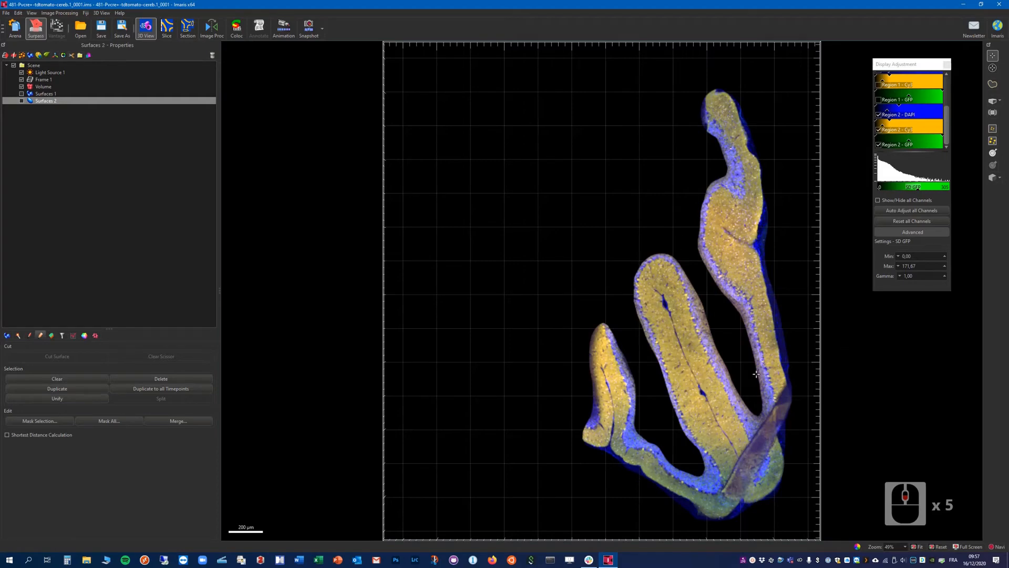
pyautogui.click(878, 114)
pyautogui.click(878, 130)
pyautogui.click(879, 144)
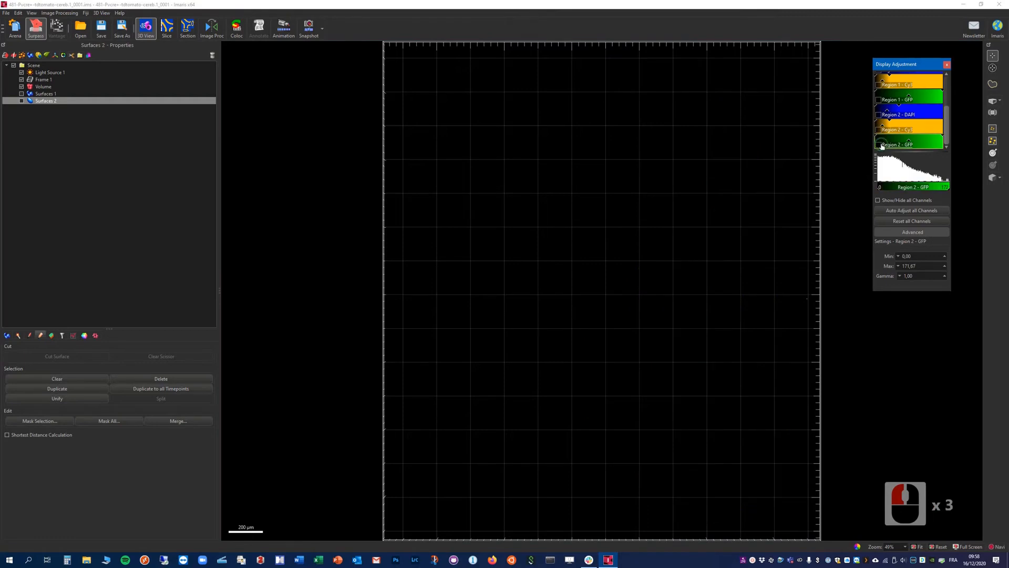
pyautogui.scroll(4, 897, 135)
pyautogui.scroll(-1, 888, 129)
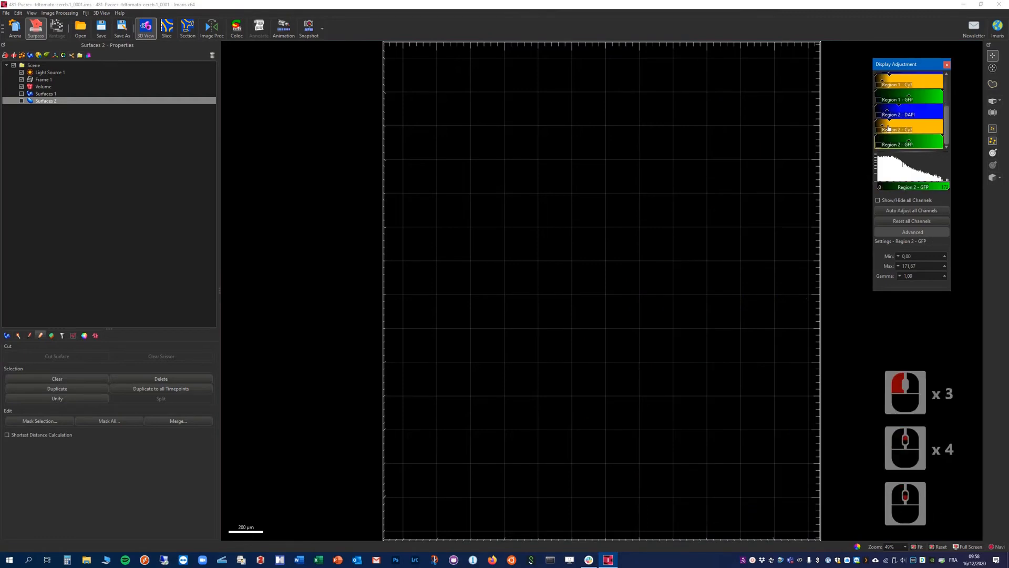
pyautogui.click(878, 114)
pyautogui.click(878, 114)
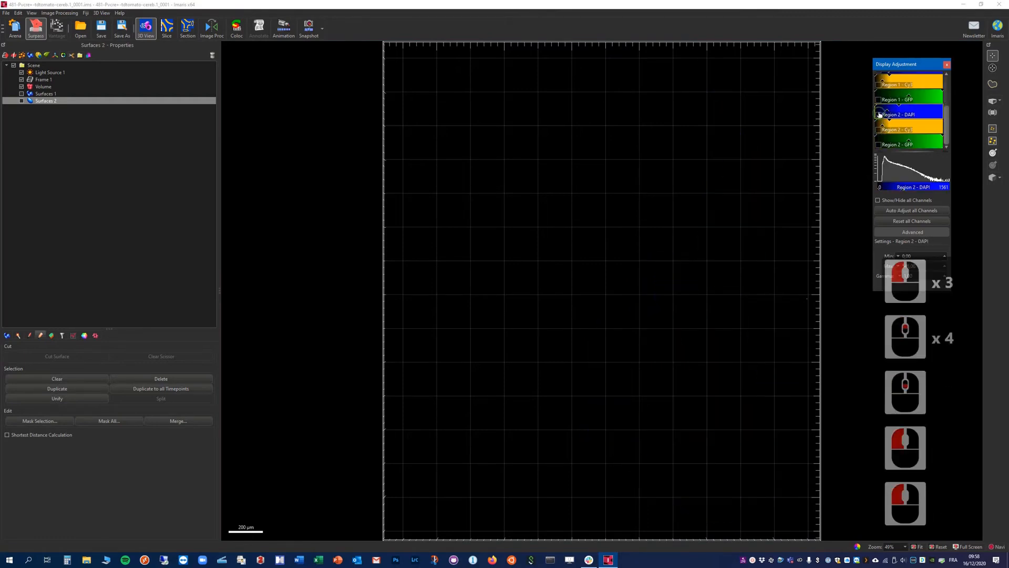
pyautogui.click(878, 99)
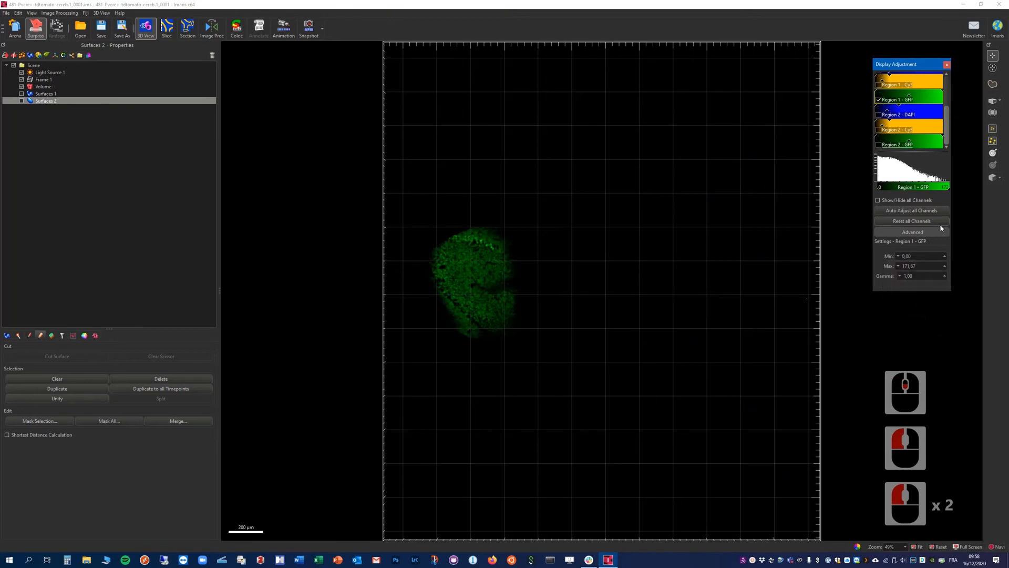